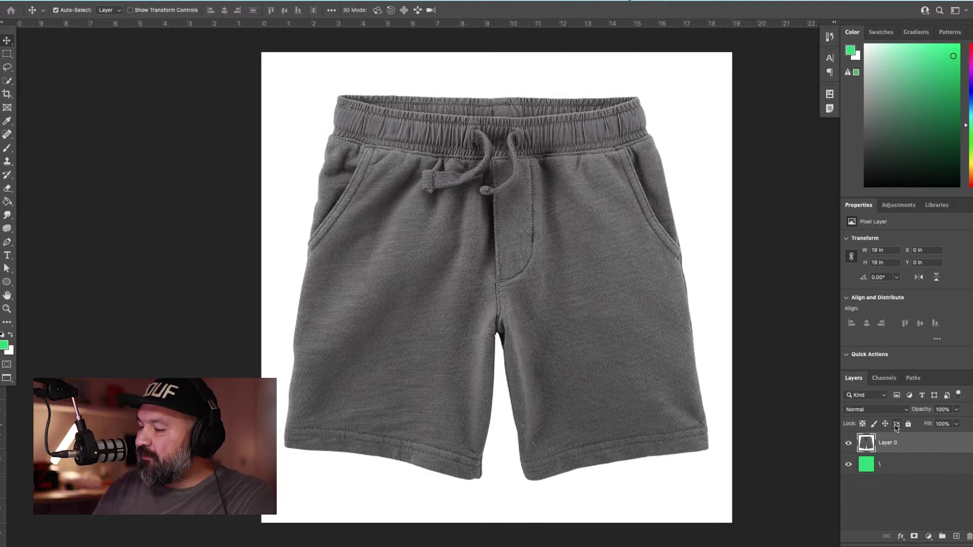
Select the shorts as the subject and delete the white background around them, exposing the green layer underneath
key(w)
click(299, 10)
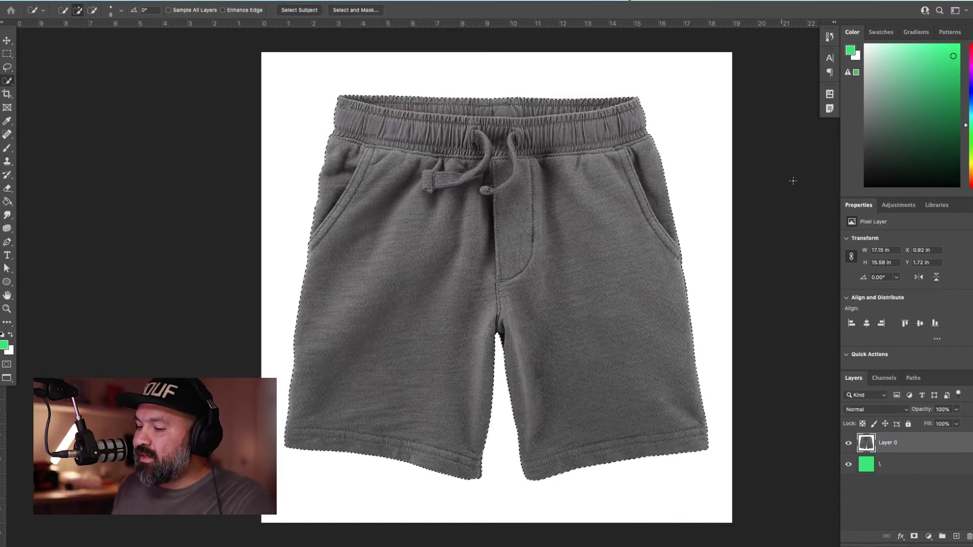
click(913, 536)
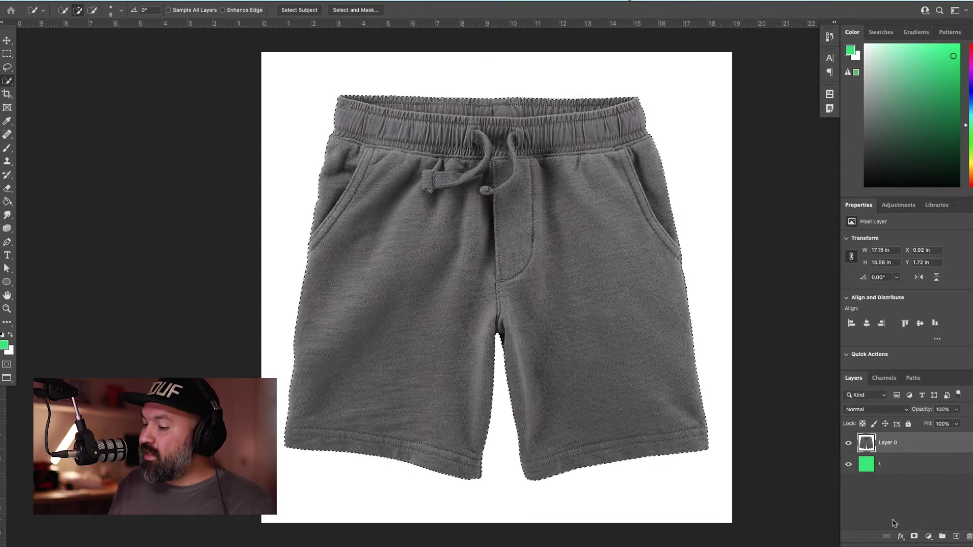
key(v)
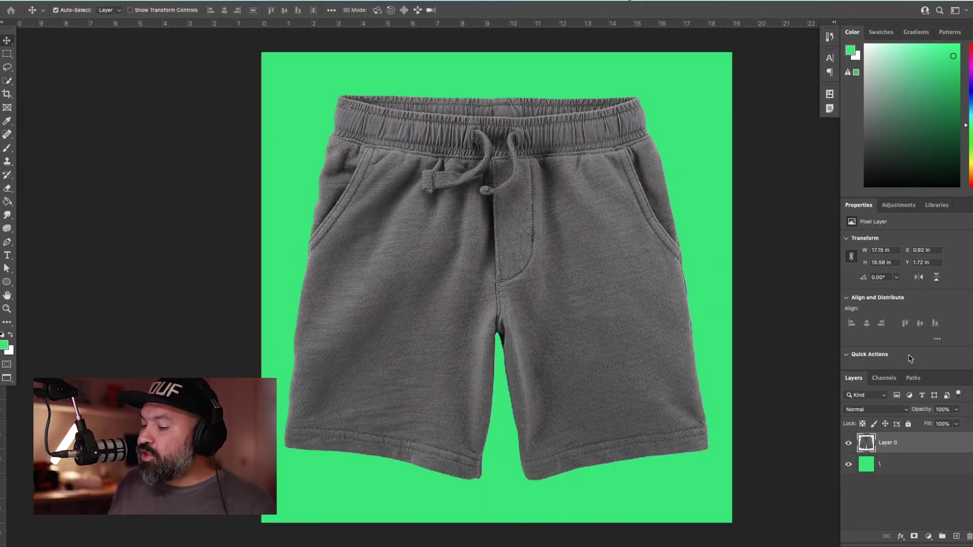
Examine the cutout edges of the shorts up close along the waistband, sides and hems
key(z)
click(385, 213)
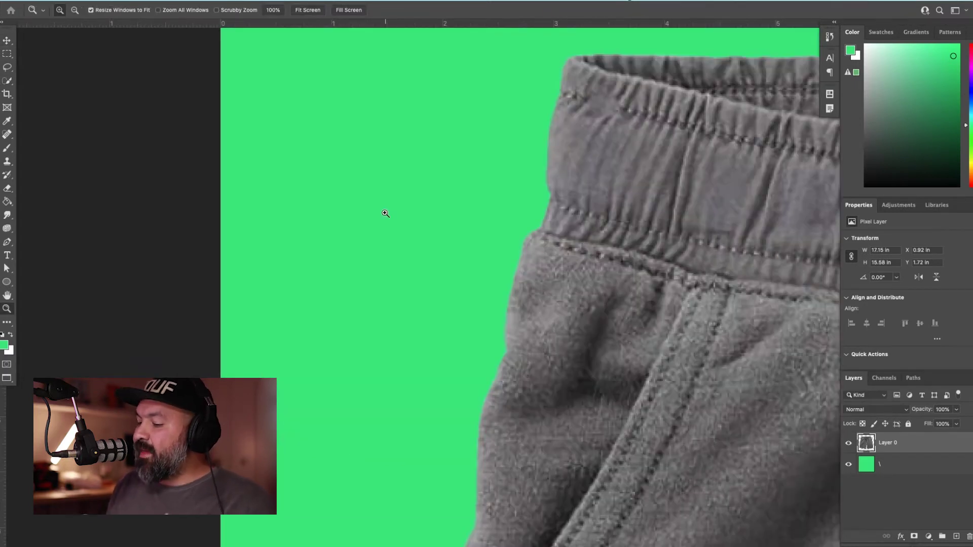
drag(688, 248, 432, 409)
drag(702, 436, 253, 351)
drag(667, 411, 427, 417)
drag(634, 456, 580, 224)
drag(601, 487, 601, 181)
drag(285, 379, 584, 419)
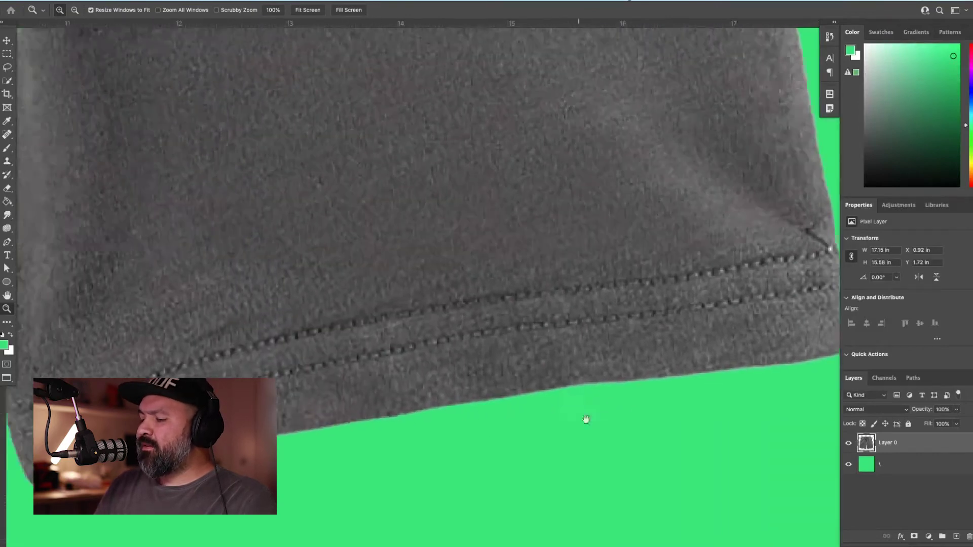
drag(387, 436, 636, 458)
drag(673, 363, 701, 397)
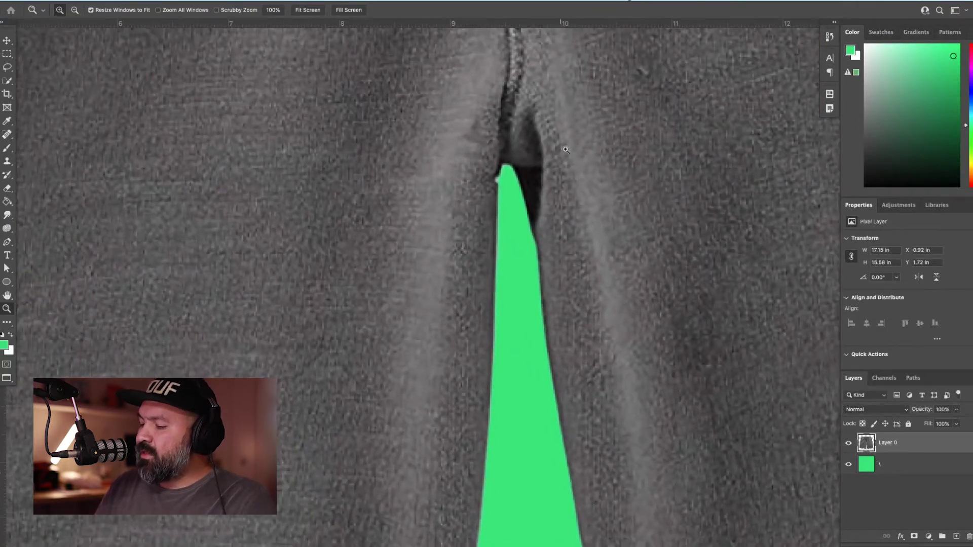
Lock the transparent pixels of Layer 0 for retouching the jagged edge at the crotch gap
click(437, 257)
drag(720, 211, 755, 326)
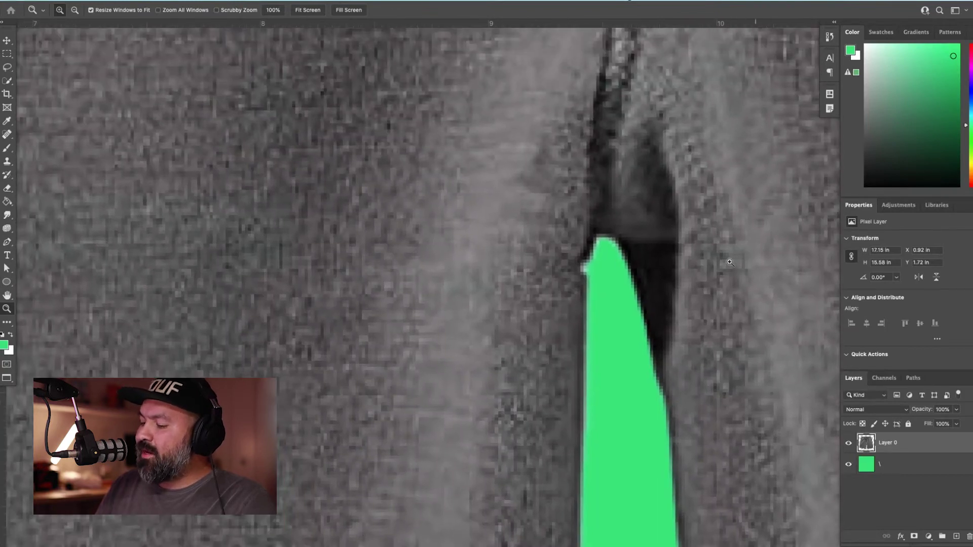
key(s)
click(862, 424)
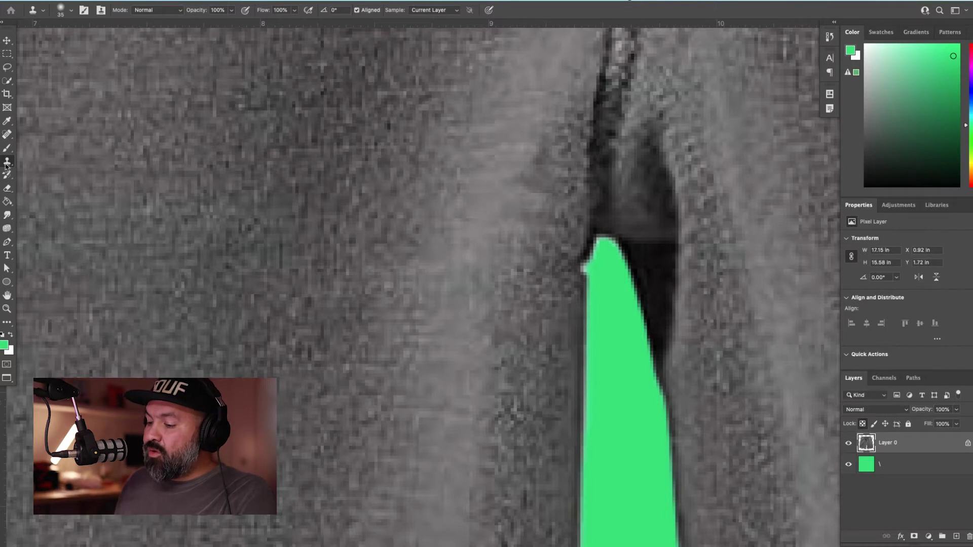
Reduce the Smudge brush to 6 px and smudge fabric over the white fringe at the top of the crotch gap
click(8, 215)
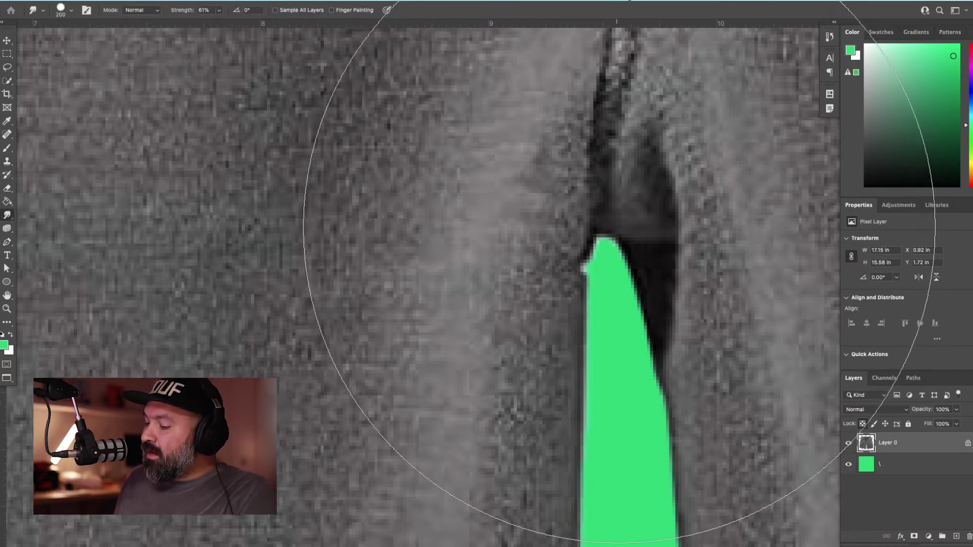
key(bracketleft)
key(bracketleft)
key(bracketleft)
key(bracketleft)
key(bracketleft)
key(bracketleft)
key(bracketleft)
key(bracketleft)
key(bracketleft)
key(bracketleft)
key(bracketleft)
key(bracketleft)
key(bracketleft)
key(bracketleft)
key(bracketleft)
key(bracketleft)
key(bracketleft)
key(bracketleft)
key(bracketleft)
key(bracketleft)
key(bracketleft)
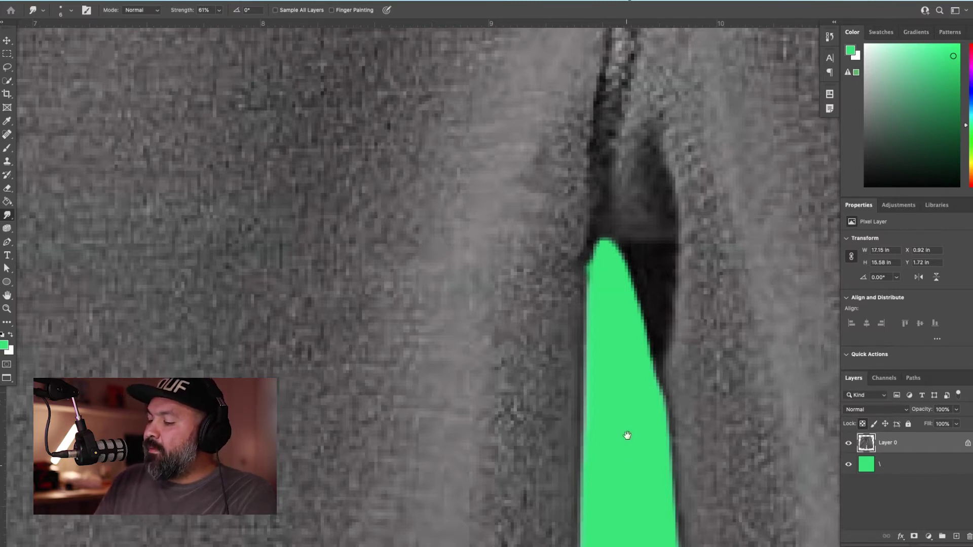
Unlock the transparent pixels of Layer 0 and load the shorts' outline as a selection
drag(627, 475, 643, 342)
scroll(608, 138, down, 15)
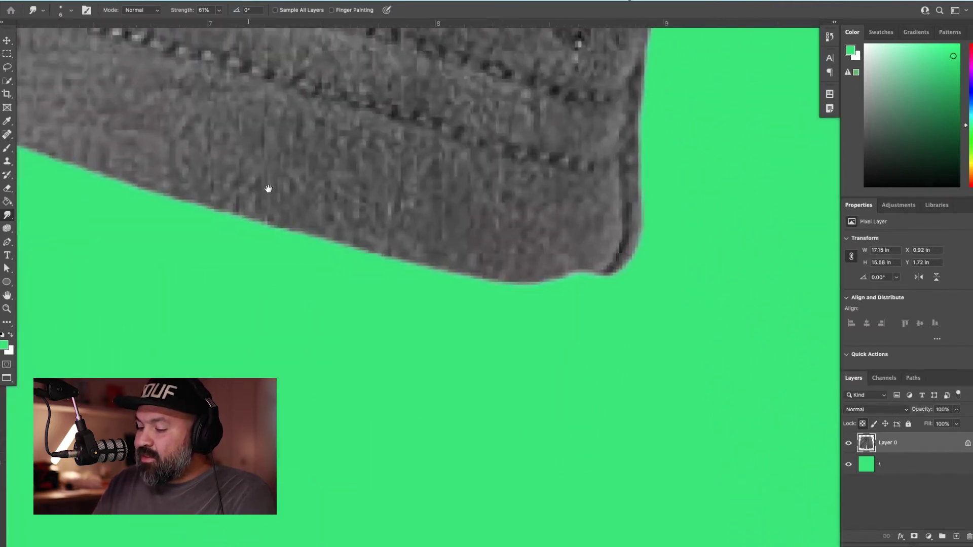
drag(245, 162, 793, 424)
drag(341, 301, 782, 359)
drag(217, 267, 515, 345)
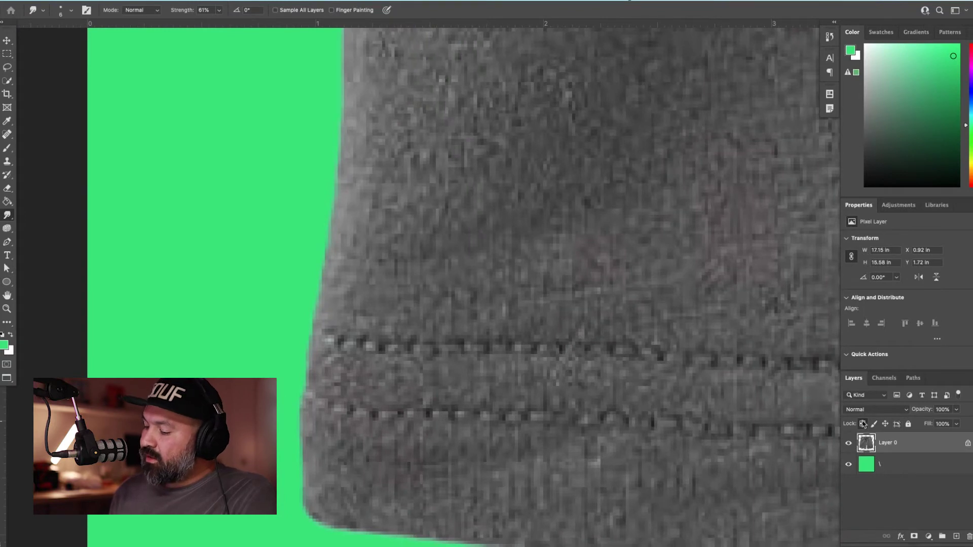
ctrl+click(866, 443)
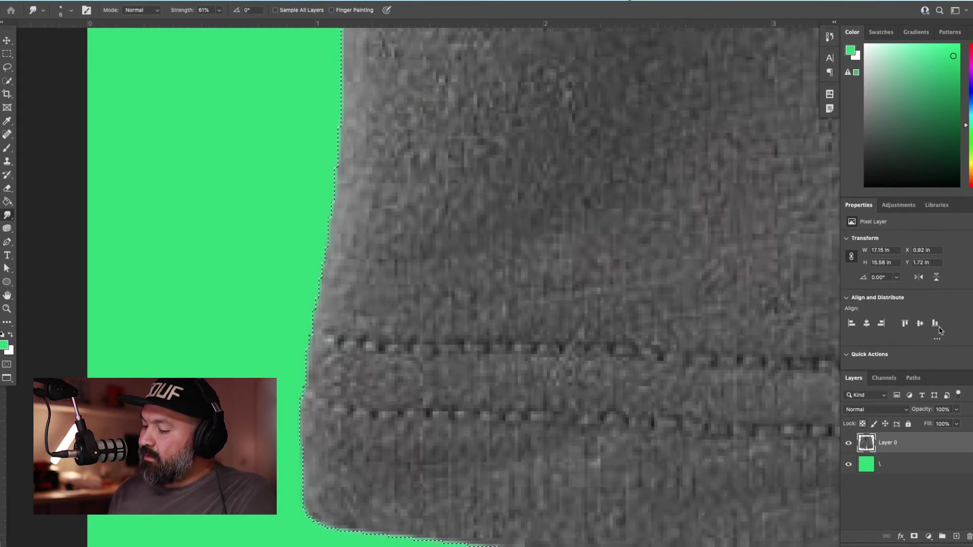
Contract the selection by 1 pixel, invert it and delete the thin fringe around the shorts
click(233, 1)
mouse_move(314, 153)
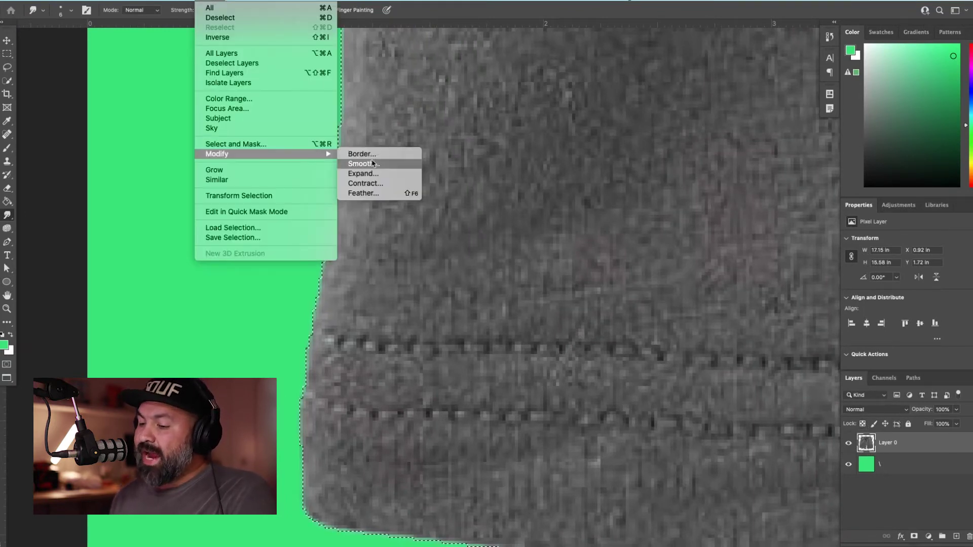
click(364, 184)
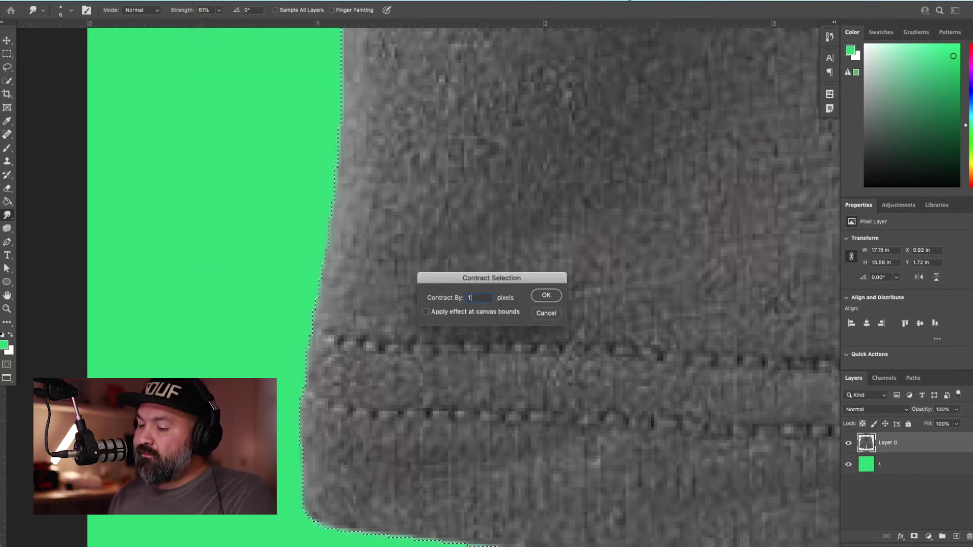
key(Return)
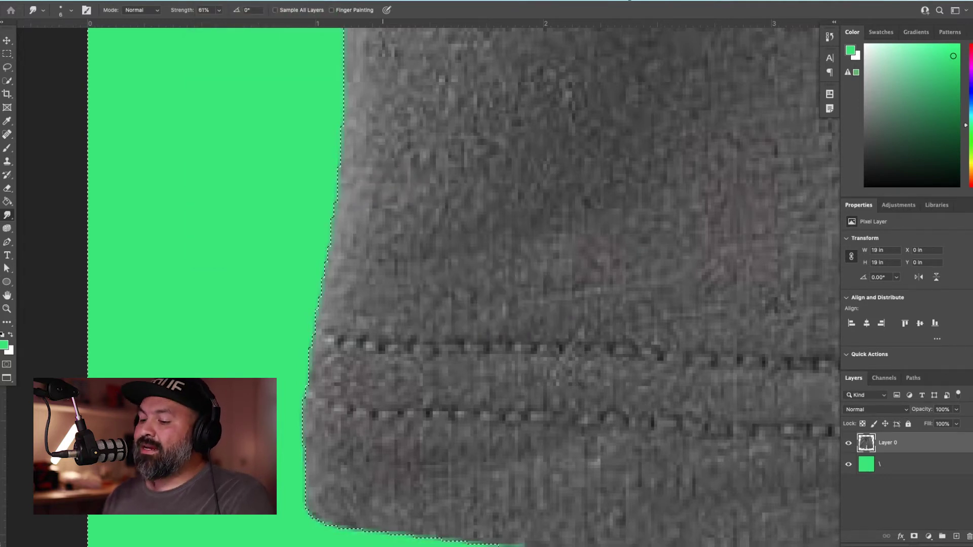
key(v)
key(ctrl+0)
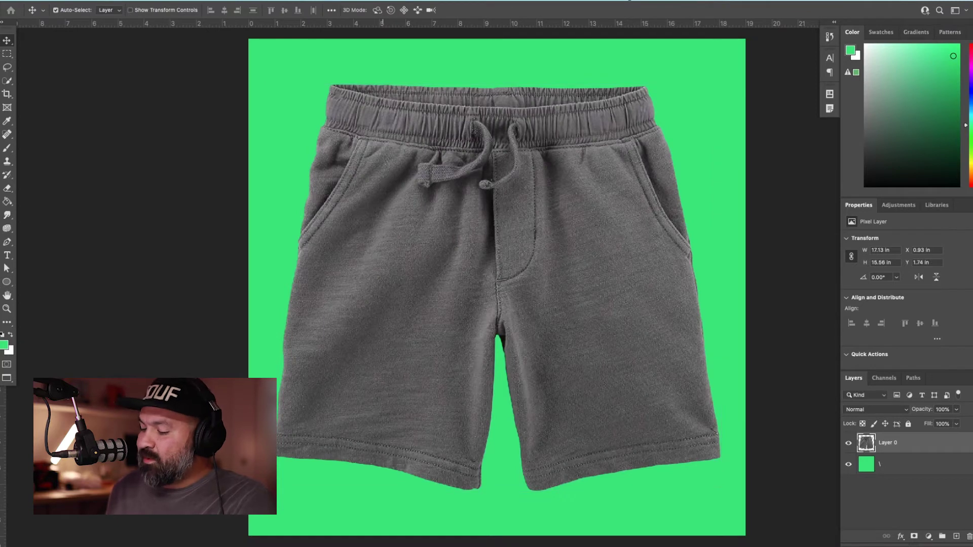
Try to clone plain fabric over the curved lower part of the fly stitching
key(z)
drag(592, 129, 453, 337)
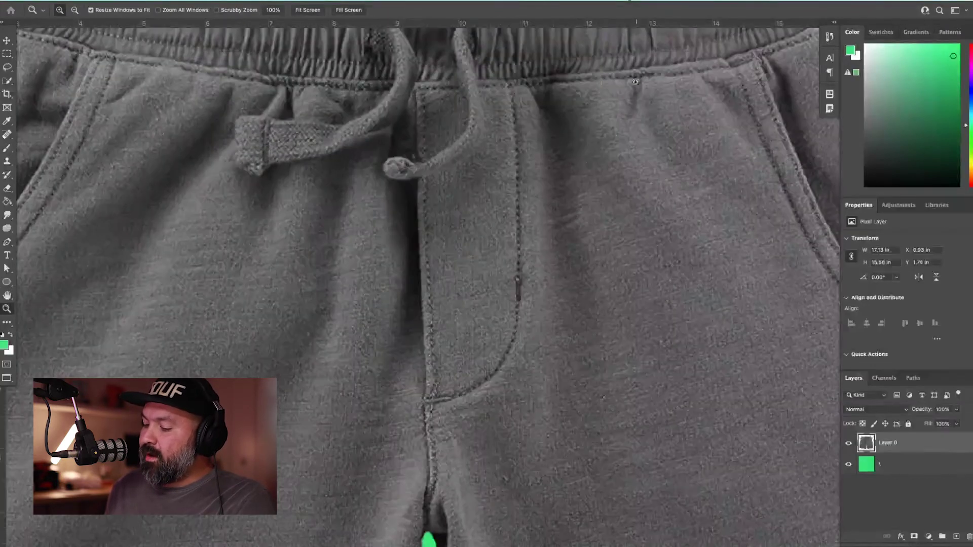
drag(636, 81, 392, 453)
mouse_move(626, 294)
mouse_down()
mouse_move(625, 341)
mouse_move(636, 323)
mouse_up()
key(s)
drag(561, 443, 564, 377)
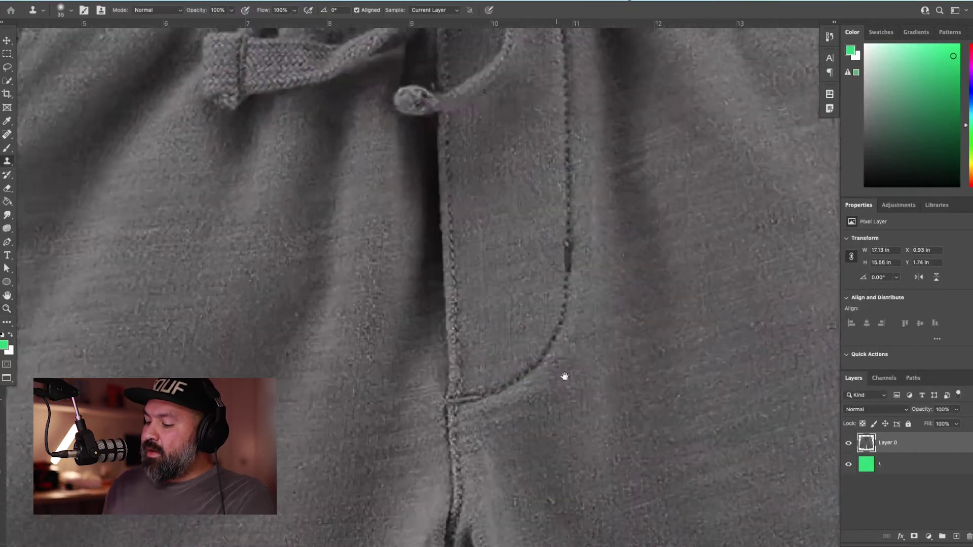
alt+click(548, 418)
drag(530, 349, 524, 342)
key(ctrl+z)
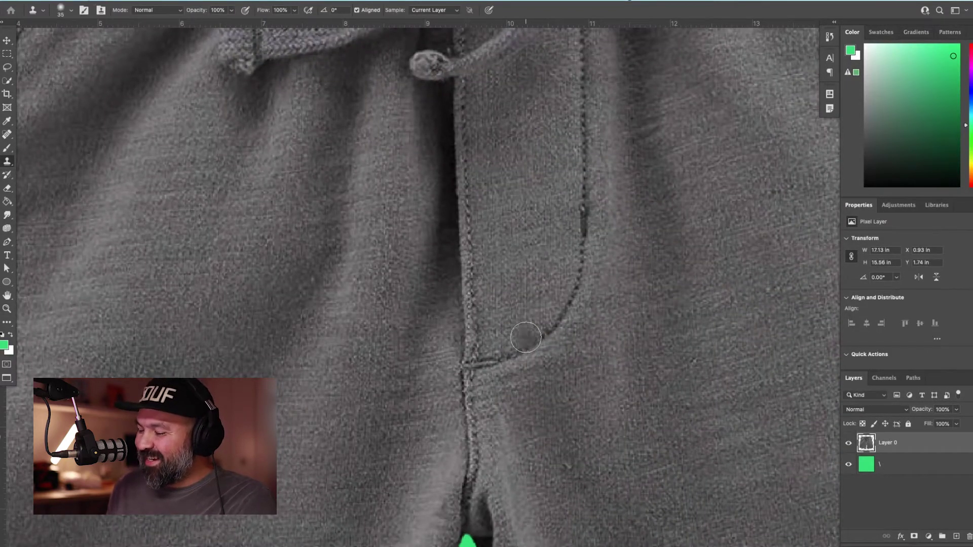
Lasso the curved lower part of the fly stitching and replace it with a Content-Aware fill
key(l)
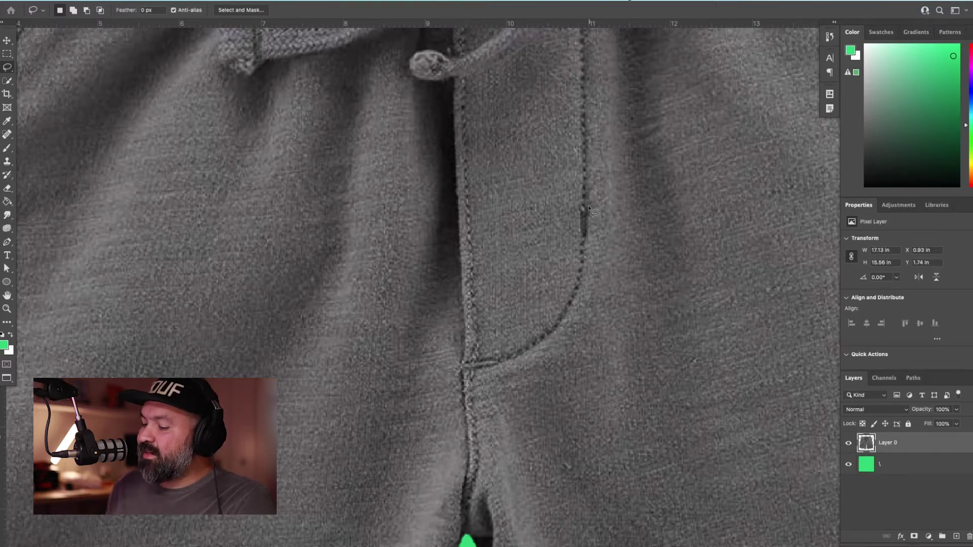
mouse_move(481, 363)
mouse_down()
mouse_move(568, 362)
mouse_move(618, 291)
mouse_move(590, 208)
mouse_up()
key(shift+BackSpace)
key(Return)
key(ctrl+d)
Lasso the straight vertical fly stitching below the waistband and replace it with a Content-Aware fill
drag(658, 198, 600, 361)
drag(516, 109, 514, 205)
mouse_move(515, 332)
mouse_down()
mouse_move(520, 420)
mouse_move(549, 409)
mouse_move(540, 104)
mouse_up()
key(shift+BackSpace)
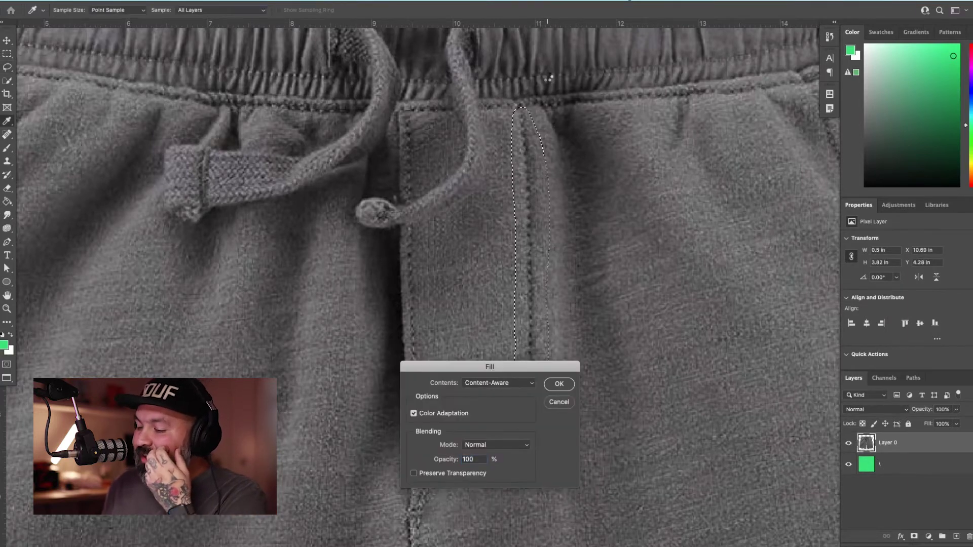
key(Return)
key(super+d)
Inspect the retouched fly area at full view and close up for remaining marks
key(v)
scroll(691, 211, down, 10)
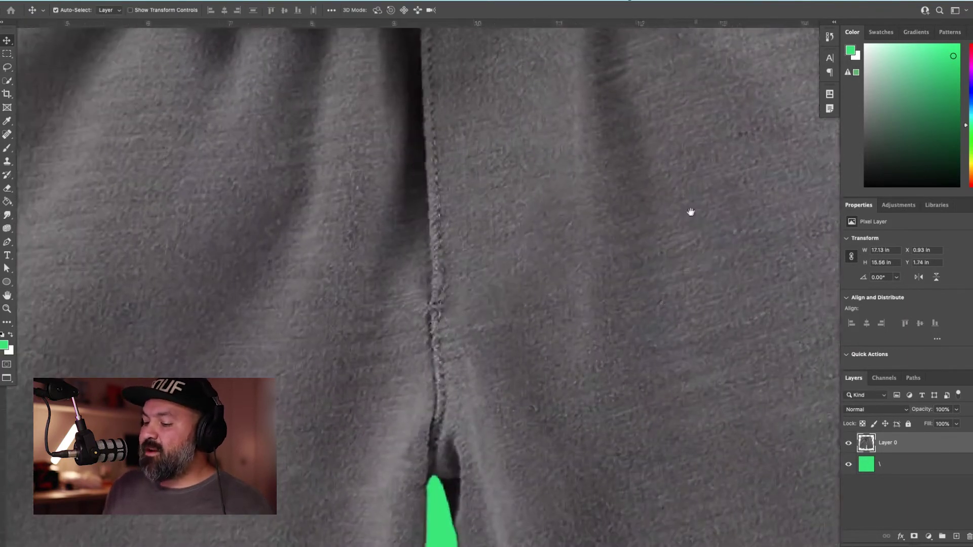
key(super+minus)
key(super+minus)
key(super+minus)
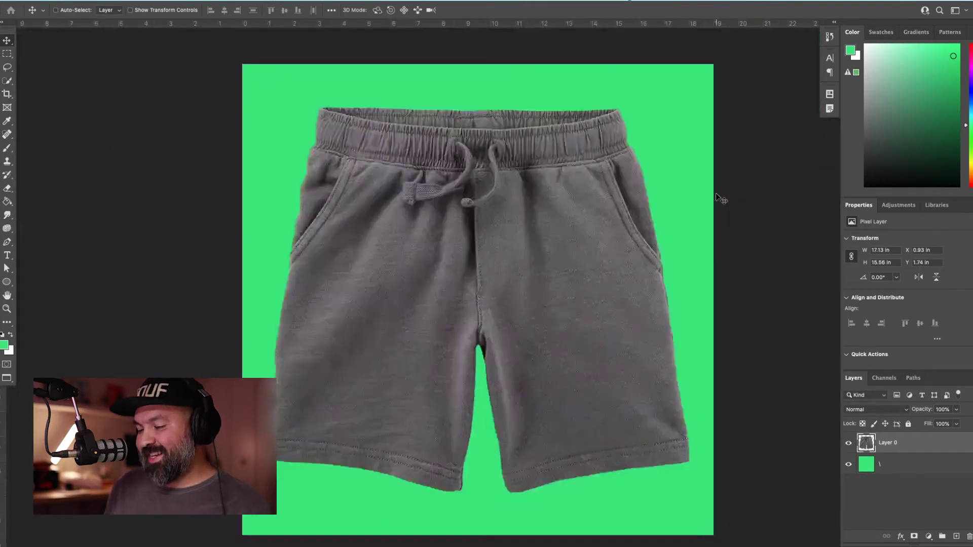
key(super+plus)
key(super+plus)
key(super+plus)
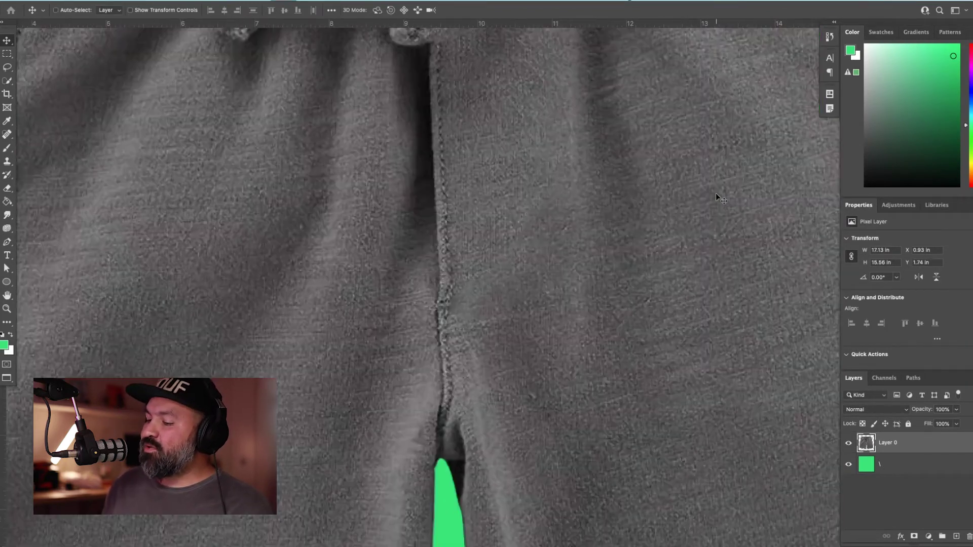
drag(715, 193, 615, 448)
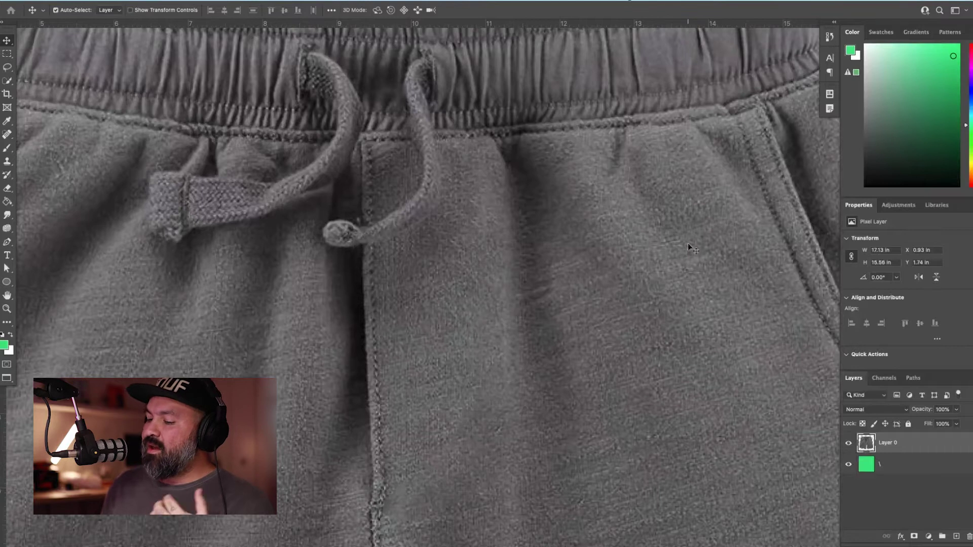
drag(610, 317, 638, 220)
Lasso the long vertical fold beside the fly and replace it with a Content-Aware fill
key(l)
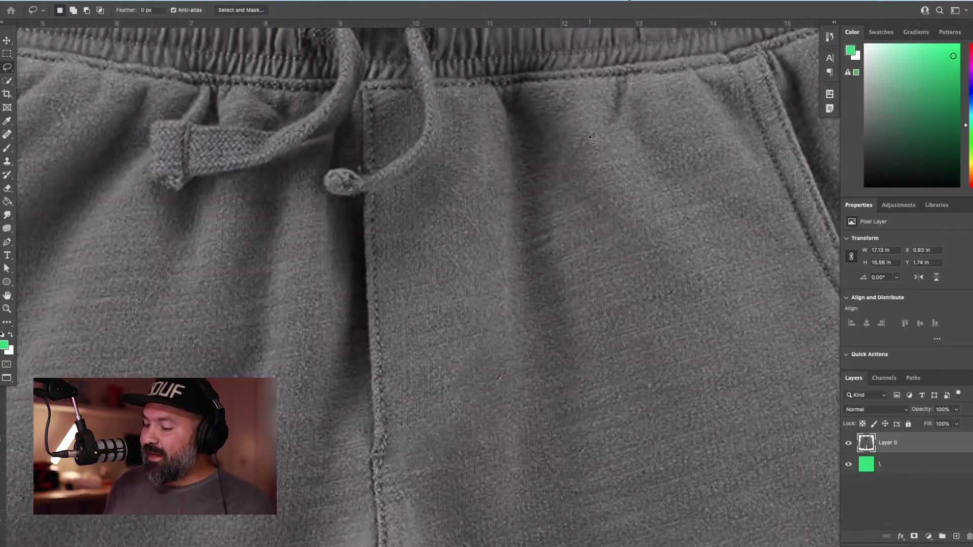
mouse_move(586, 133)
mouse_down()
mouse_move(489, 248)
mouse_move(478, 471)
mouse_move(631, 217)
mouse_up()
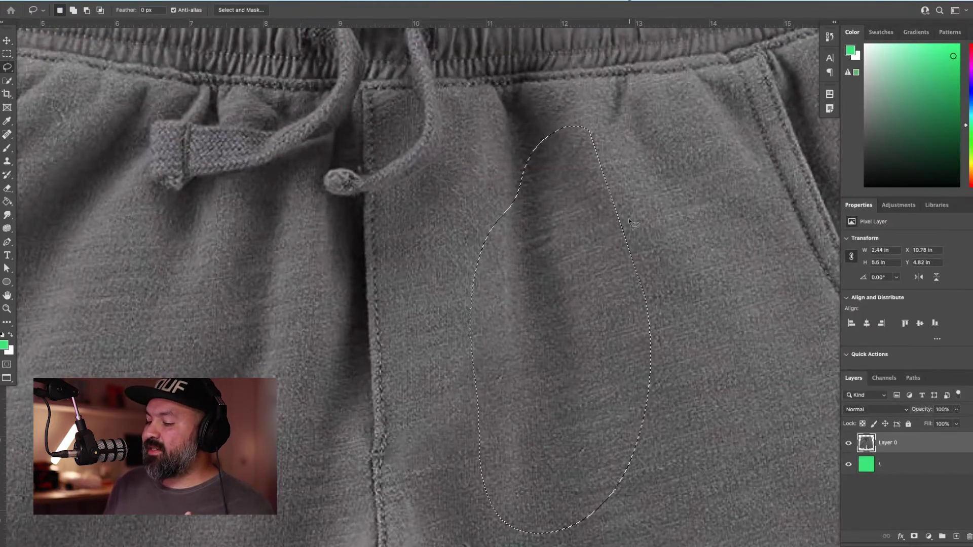
key(shift+BackSpace)
key(Return)
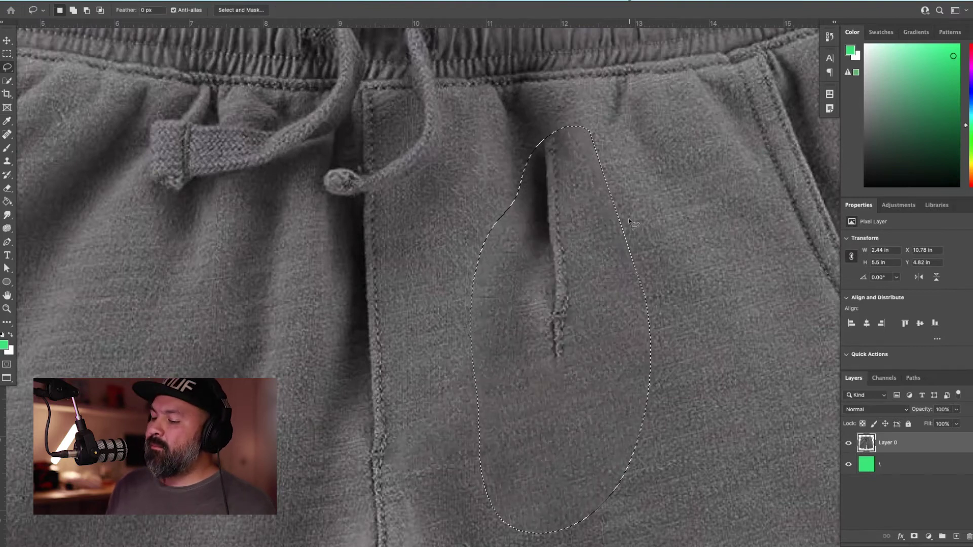
Reselect the narrow area with the stray seam and fill it again with Content-Aware
click(628, 220)
mouse_move(602, 153)
mouse_down()
mouse_move(558, 117)
mouse_move(522, 354)
mouse_move(612, 178)
mouse_up()
key(shift+BackSpace)
key(Return)
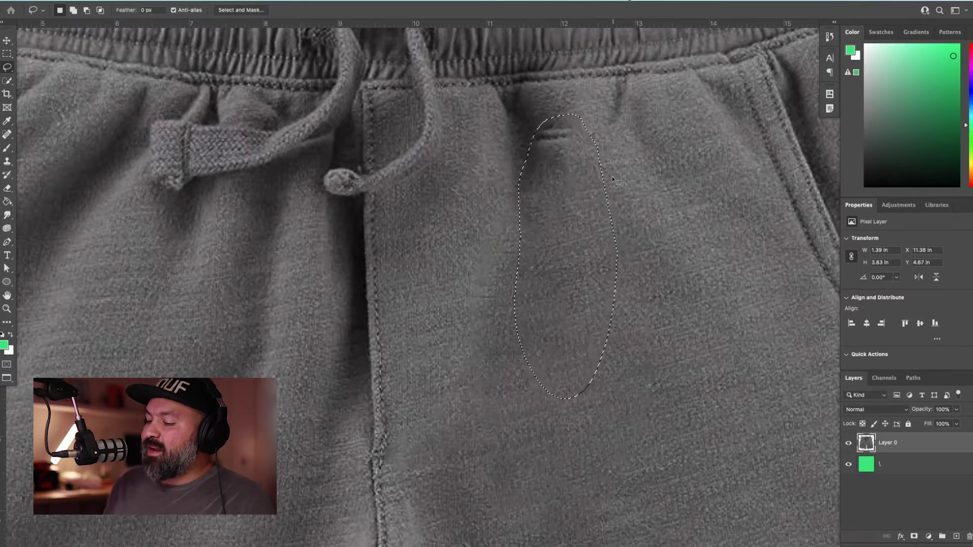
key(ctrl+d)
Clone plain fabric over the leftover dark marks and the small crease just below the waistband
key(s)
alt+click(593, 327)
mouse_move(560, 134)
mouse_down()
mouse_move(539, 136)
mouse_move(531, 193)
mouse_move(510, 148)
mouse_move(526, 217)
mouse_move(537, 196)
mouse_move(536, 144)
mouse_move(502, 131)
mouse_move(532, 119)
mouse_up()
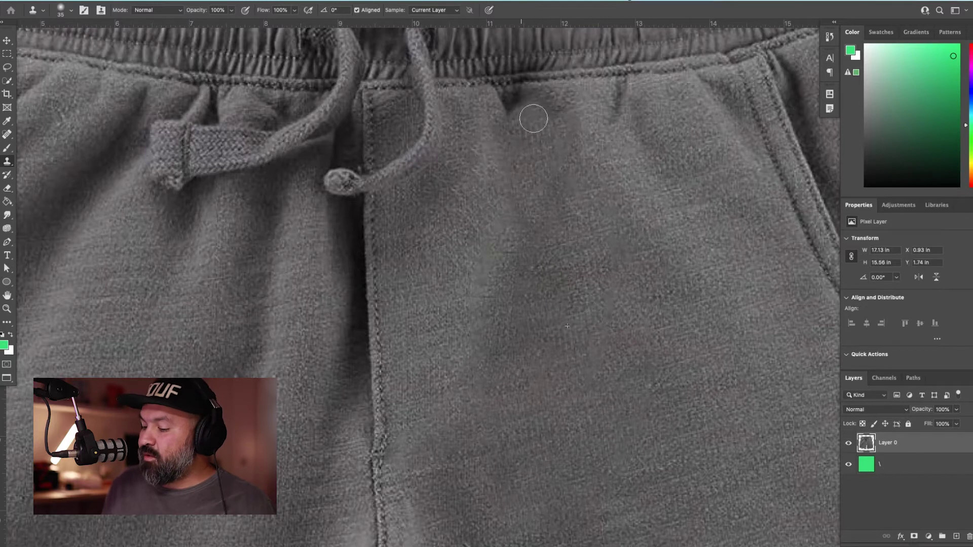
drag(619, 124, 605, 178)
key(super+0)
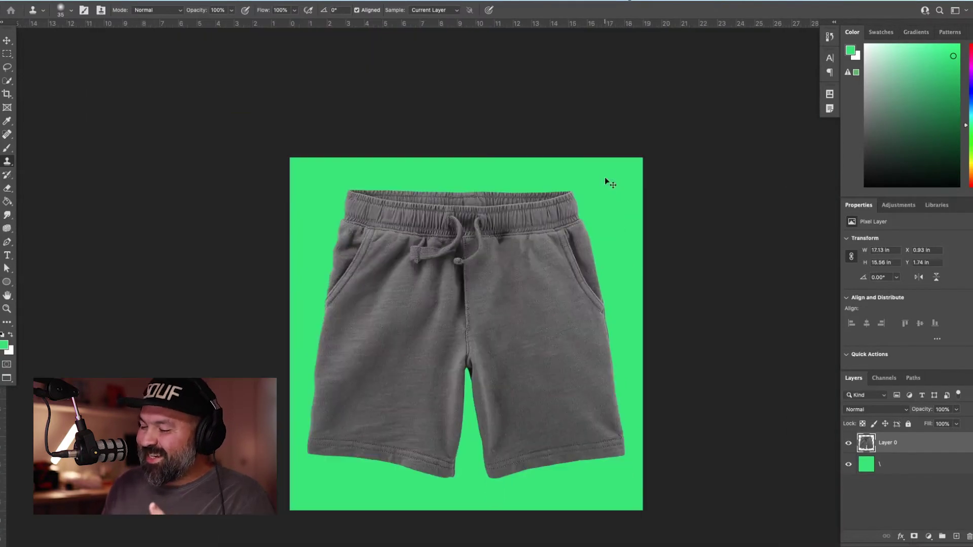
Lasso the upper end of the left pocket's inner stitching and replace it with a Content-Aware fill
key(v)
key(z)
drag(627, 171, 282, 304)
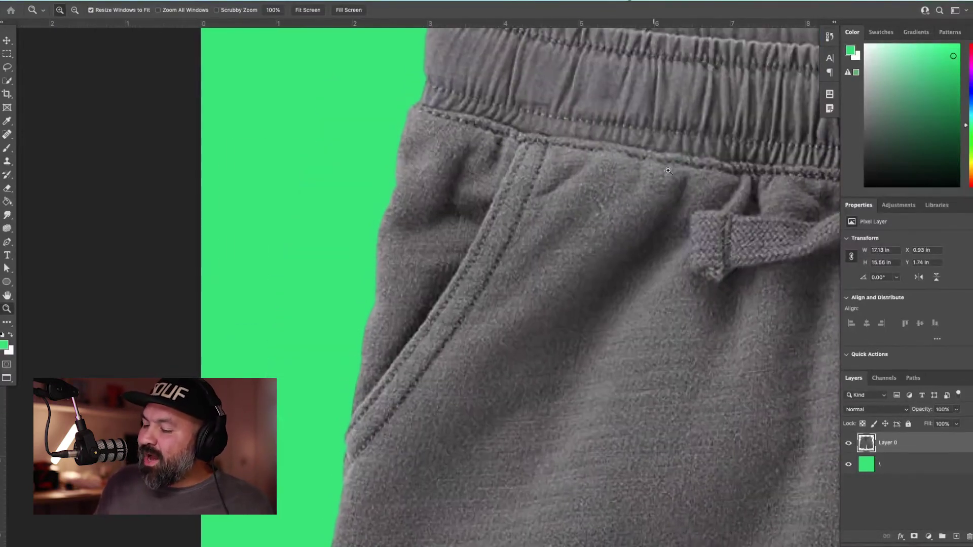
key(l)
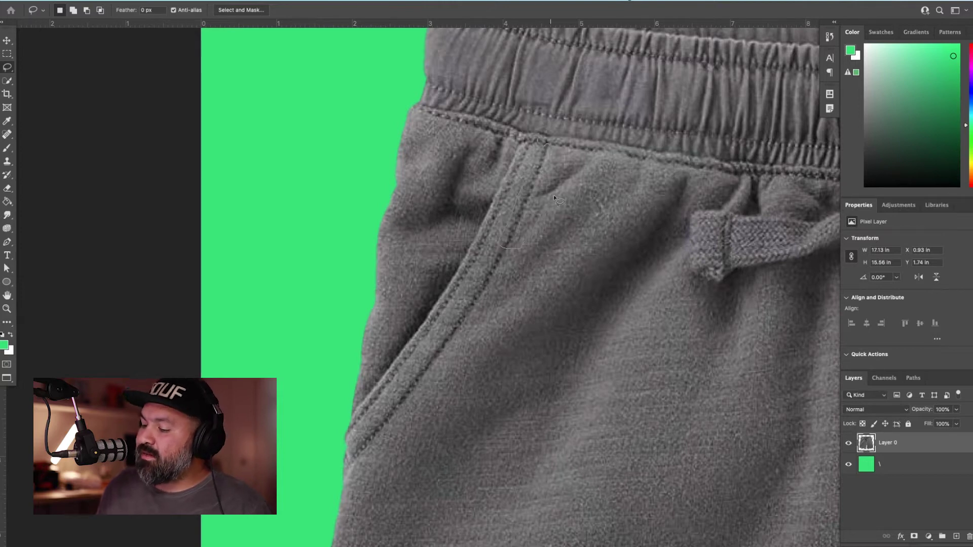
drag(553, 194, 548, 145)
key(shift+BackSpace)
key(Return)
key(ctrl+d)
scroll(575, 126, down, 3)
scroll(575, 127, left, 2)
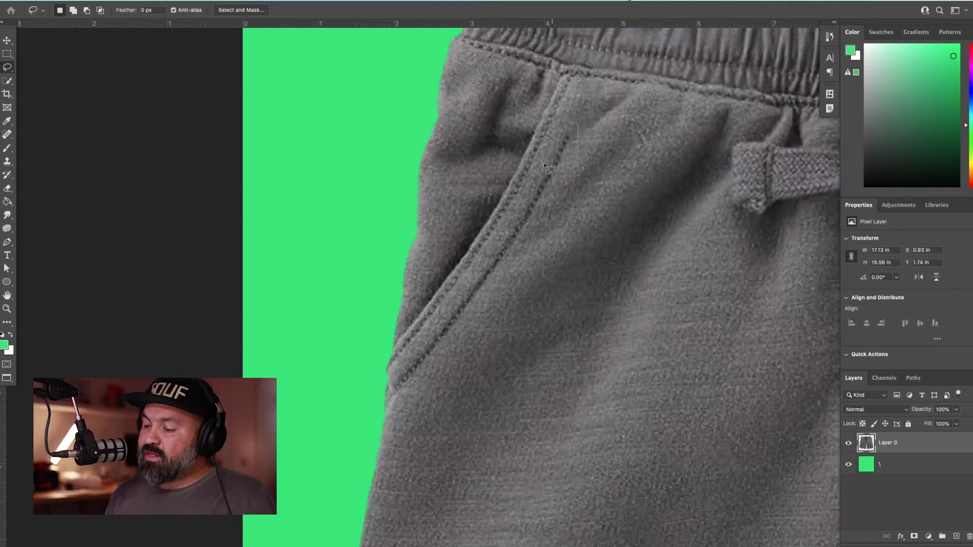
Lasso the middle stretch of the left pocket's inner stitching in two sections and replace each with a Content-Aware fill
drag(566, 207, 570, 157)
key(shift+BackSpace)
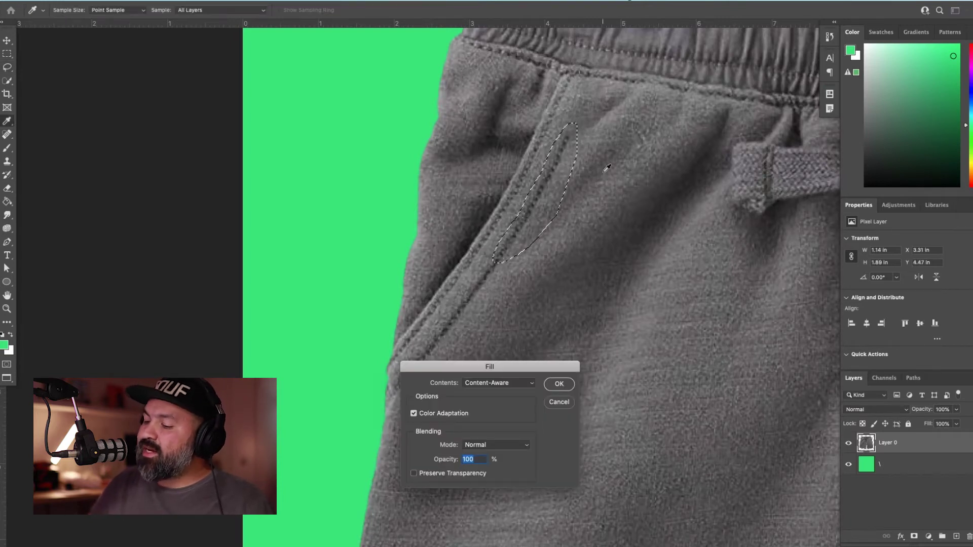
key(Return)
scroll(603, 175, down, 3)
scroll(602, 175, left, 1)
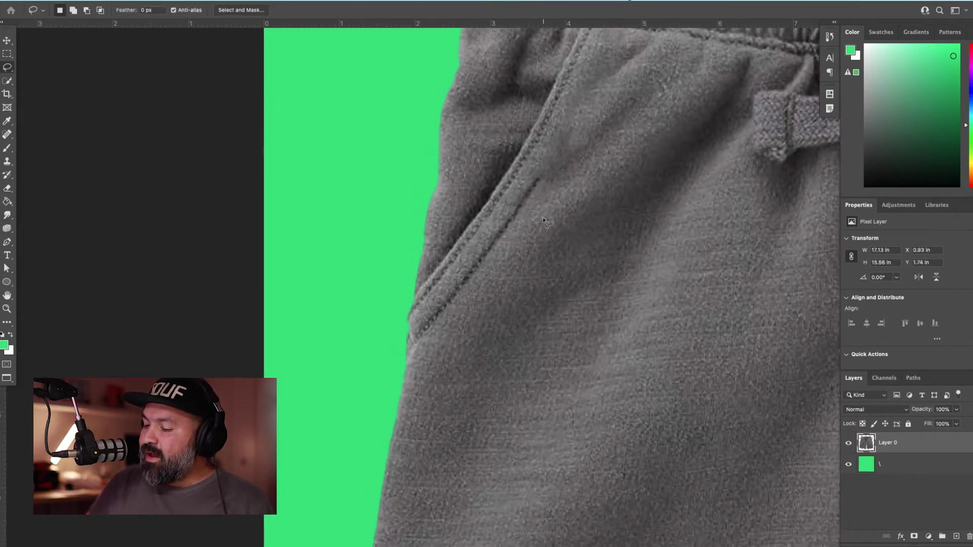
drag(492, 231, 536, 265)
key(shift+BackSpace)
key(Return)
key(ctrl+d)
Lasso the remaining lower end of the left pocket's inner stitching and replace it with a Content-Aware fill
scroll(597, 258, left, 3)
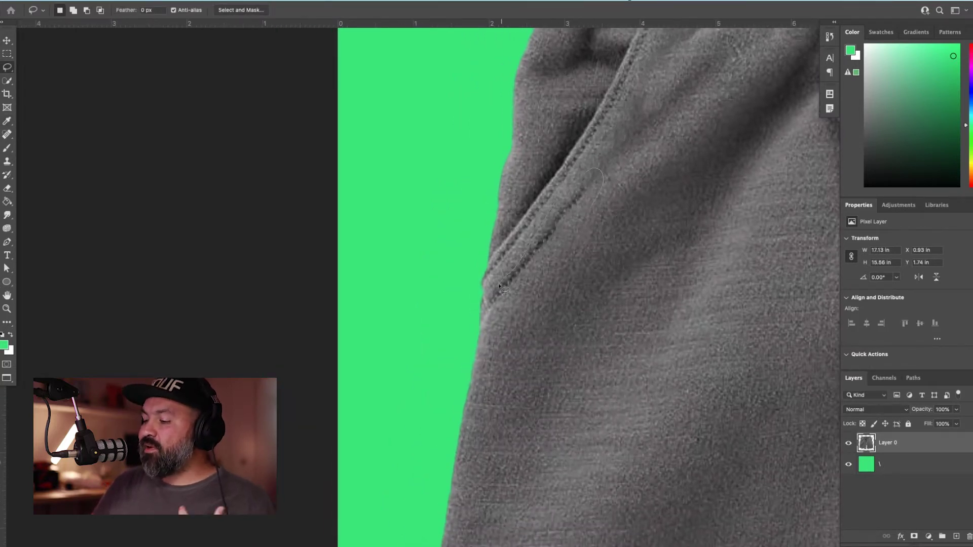
drag(485, 317, 487, 320)
key(shift+BackSpace)
key(Return)
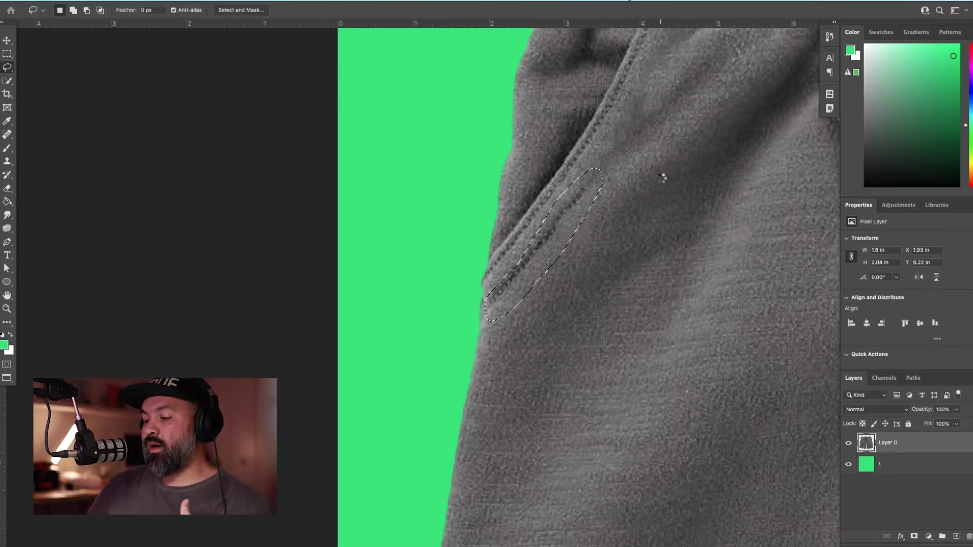
key(ctrl+d)
Lasso the upper end of the seam along the left pocket's opening and replace it with a Content-Aware fill
scroll(669, 217, up, 4)
scroll(669, 217, right, 3)
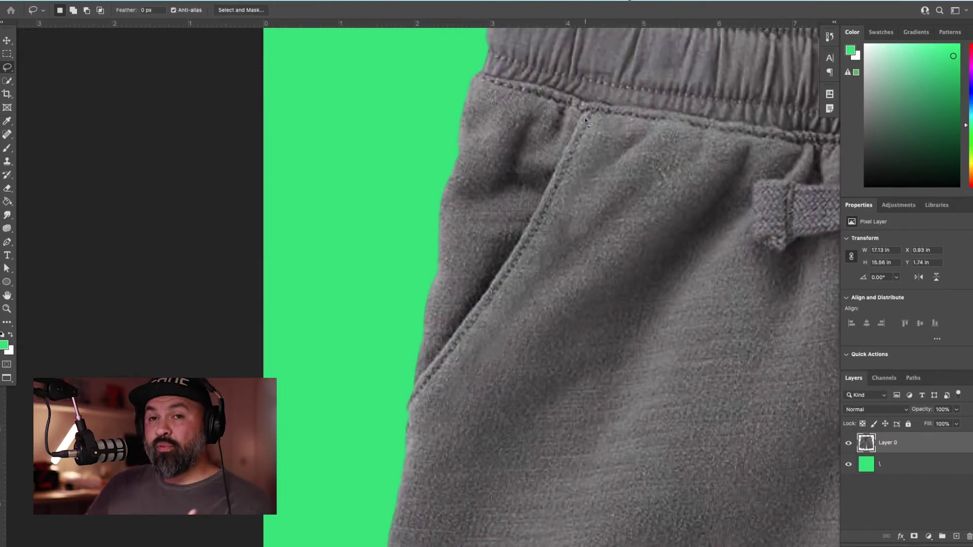
mouse_move(554, 152)
mouse_down()
mouse_move(512, 256)
mouse_move(590, 152)
mouse_up()
key(shift+BackSpace)
key(Return)
key(ctrl+d)
Lasso the rest of the left pocket's opening seam down to the shorts' side edge and fill it with Content-Aware
scroll(632, 169, down, 4)
mouse_move(597, 103)
mouse_down()
mouse_move(509, 263)
mouse_move(601, 91)
mouse_up()
key(shift+BackSpace)
key(Return)
key(ctrl+d)
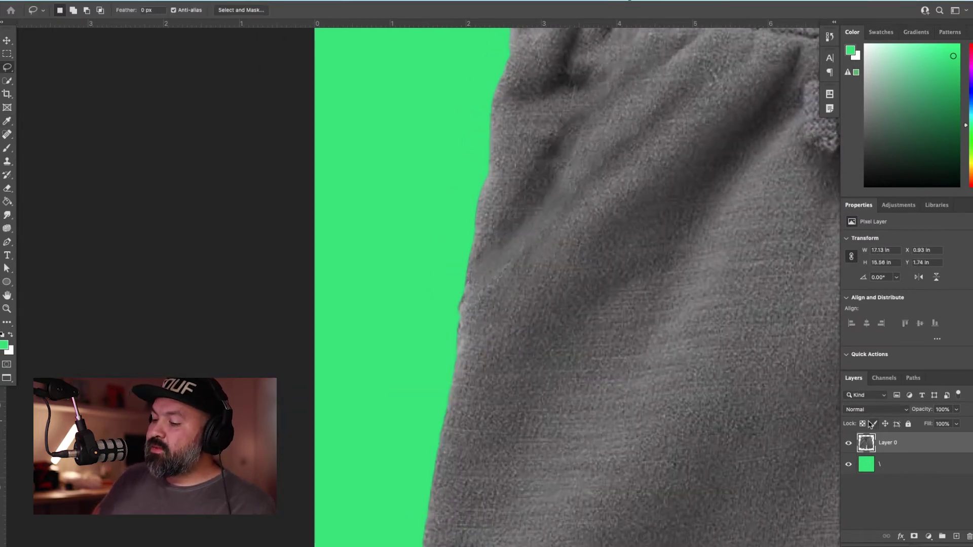
Lasso the leftover dark shadow of the left pocket opening and replace it with a Content-Aware fill
mouse_move(508, 175)
mouse_down()
mouse_move(544, 271)
mouse_move(604, 146)
mouse_up()
key(shift+BackSpace)
key(Return)
key(ctrl+d)
Lasso the dark crease below the waistband near the left side edge and smooth it with repeated Content-Aware fills
drag(657, 369, 527, 458)
drag(621, 415, 579, 382)
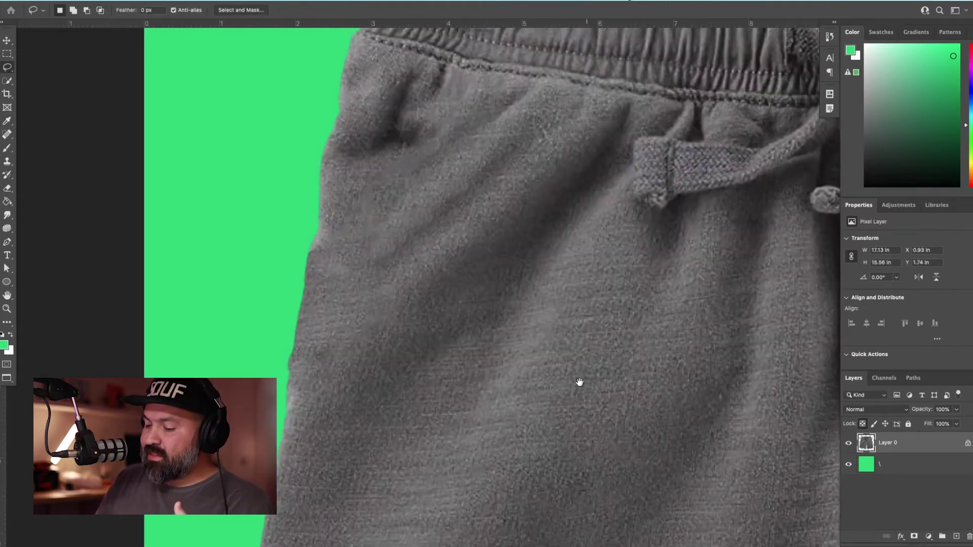
key(ctrl+0)
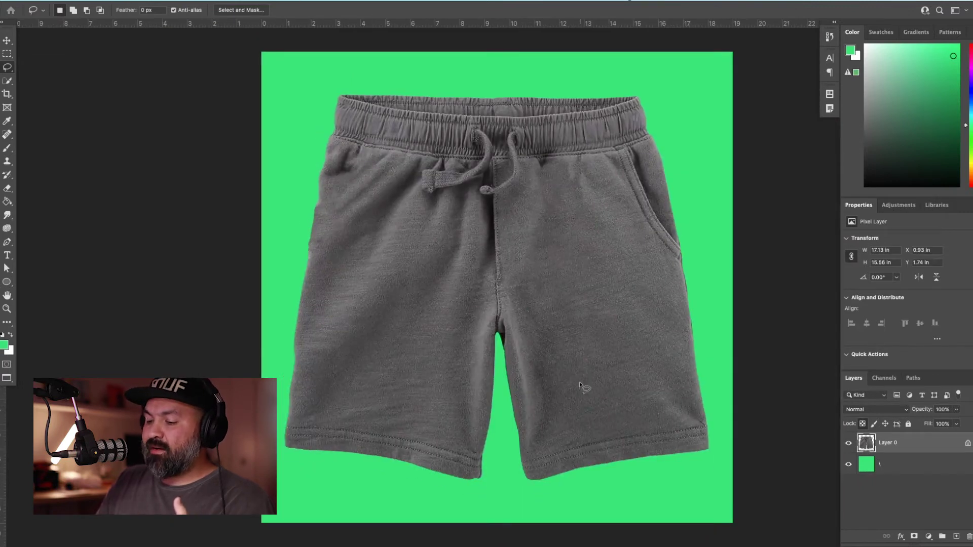
key(z)
click(581, 385)
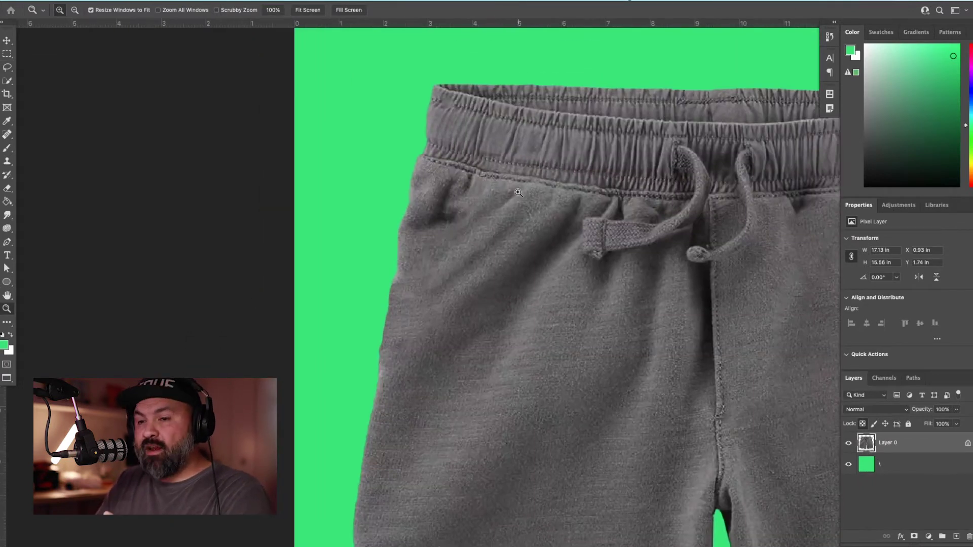
key(l)
mouse_move(466, 195)
mouse_down()
mouse_move(436, 237)
mouse_move(534, 202)
mouse_move(254, 203)
mouse_up()
key(shift+BackSpace)
key(Return)
key(super+d)
key(shift+BackSpace)
key(Return)
key(super+d)
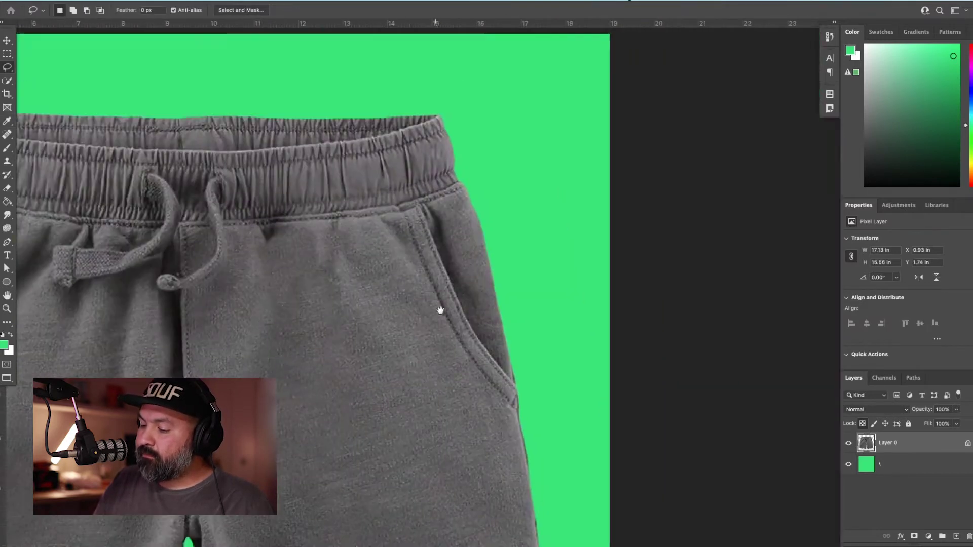
Lasso the upper end of the right pocket's inner stitching and the traces beside it, replacing both with Content-Aware fills
key(z)
click(434, 310)
key(l)
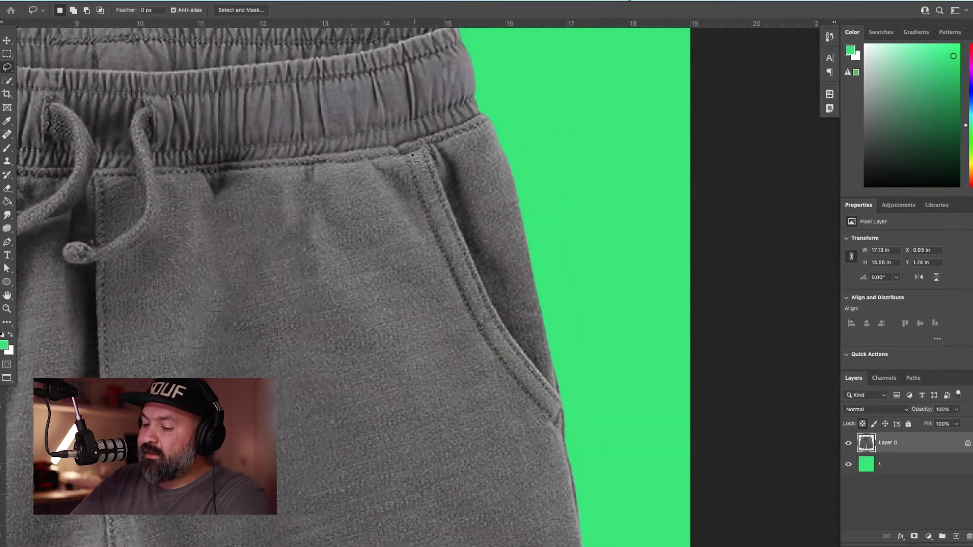
drag(447, 258, 425, 174)
key(shift+BackSpace)
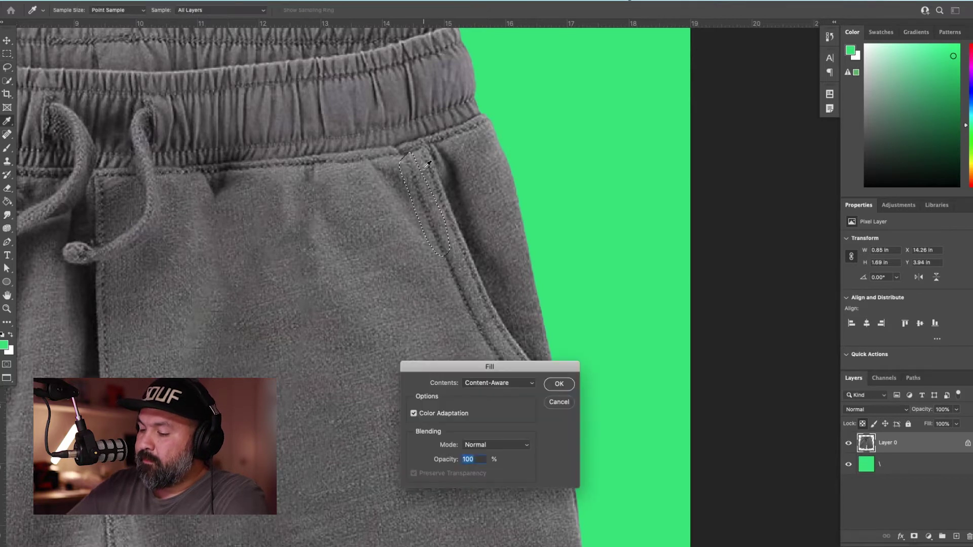
key(Return)
key(ctrl+d)
mouse_move(409, 210)
mouse_down()
mouse_move(364, 175)
mouse_move(421, 205)
mouse_up()
key(shift+BackSpace)
key(Return)
key(ctrl+d)
Lasso the rest of the right pocket's inner stitching down to the side edge and fill it with Content-Aware
scroll(388, 107, down, 2)
scroll(389, 107, right, 2)
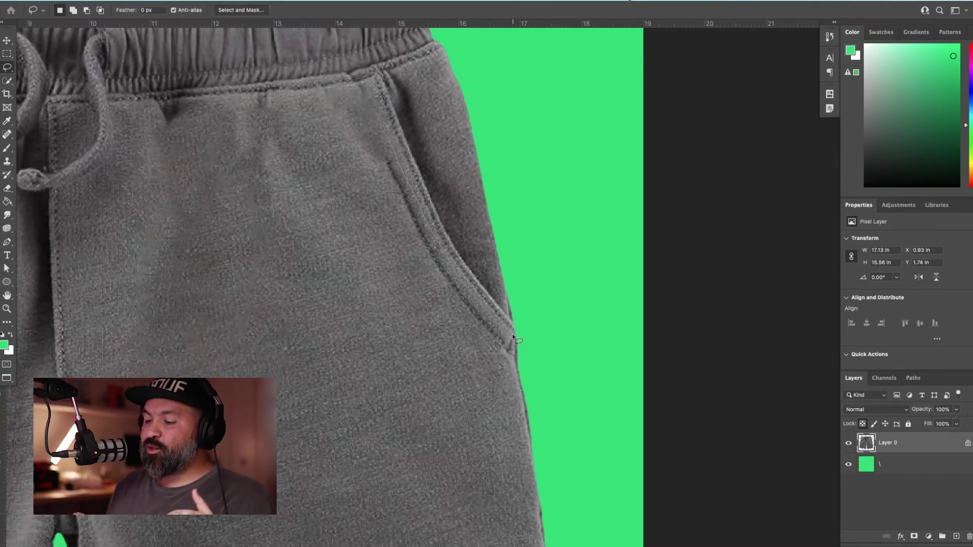
drag(476, 361, 358, 144)
key(shift+BackSpace)
key(Return)
key(ctrl+d)
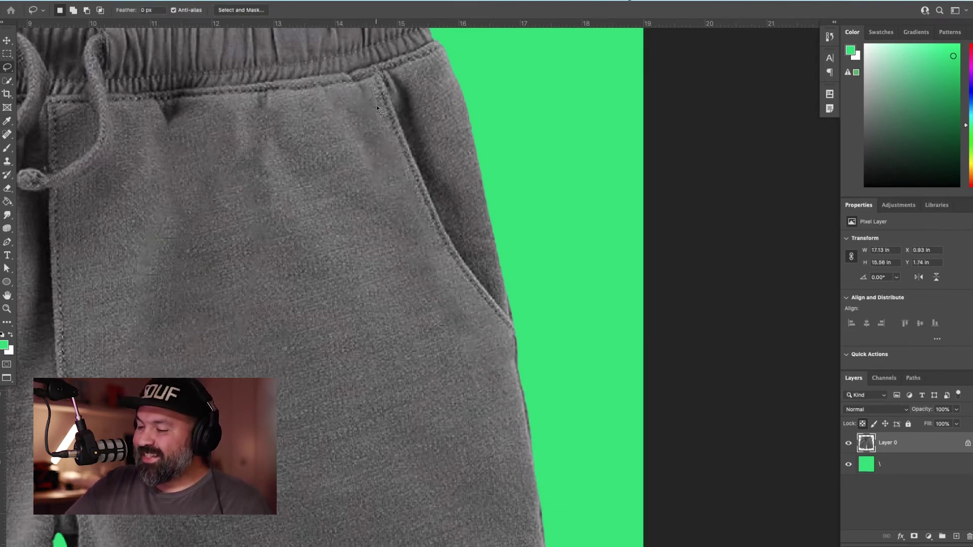
Lasso the top of the right pocket's opening with its seam and shadow and replace it with a Content-Aware fill
mouse_move(400, 153)
mouse_down()
mouse_move(433, 109)
mouse_move(405, 154)
mouse_up()
key(shift+BackSpace)
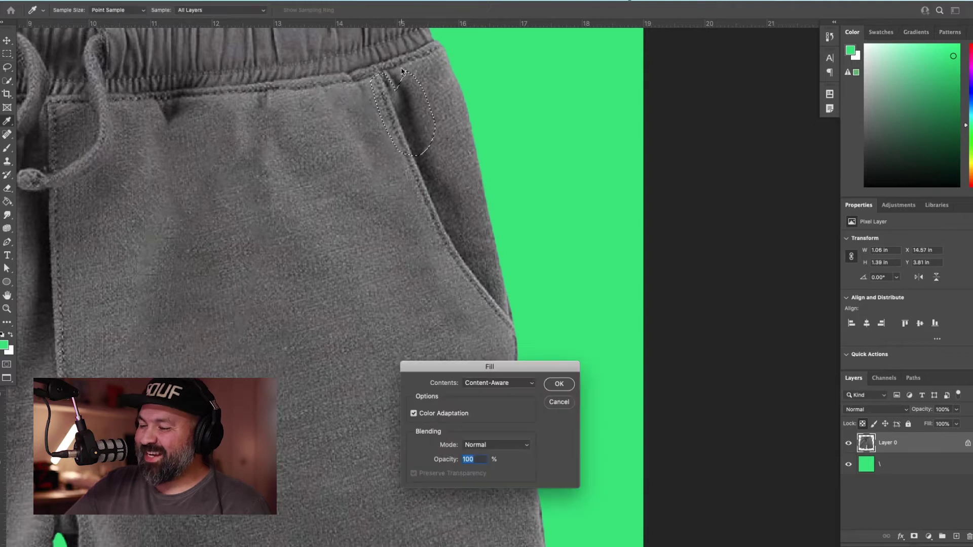
key(Return)
key(ctrl+d)
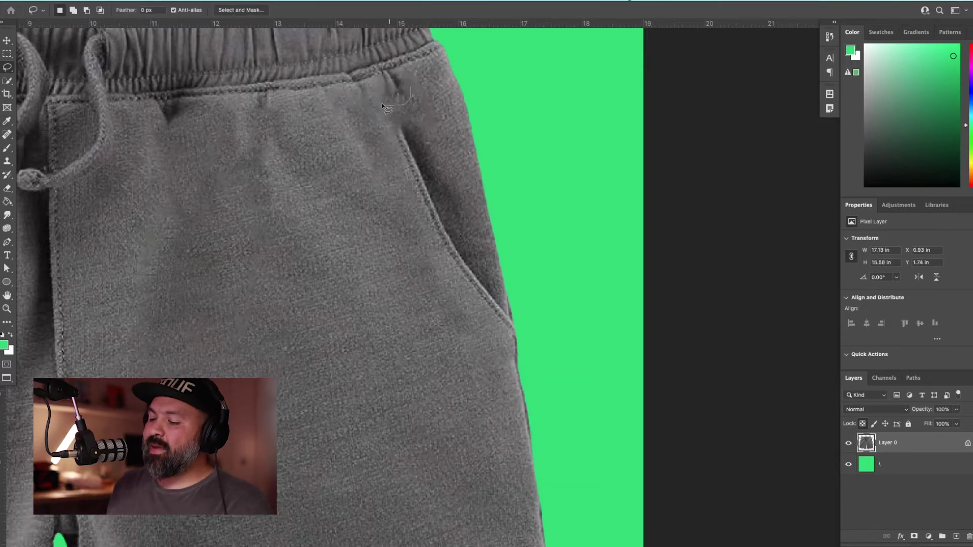
Lasso the remaining right pocket opening down to the side edge and replace it with a Content-Aware fill
mouse_move(434, 121)
mouse_down()
mouse_move(516, 350)
mouse_move(430, 100)
mouse_up()
key(shift+BackSpace)
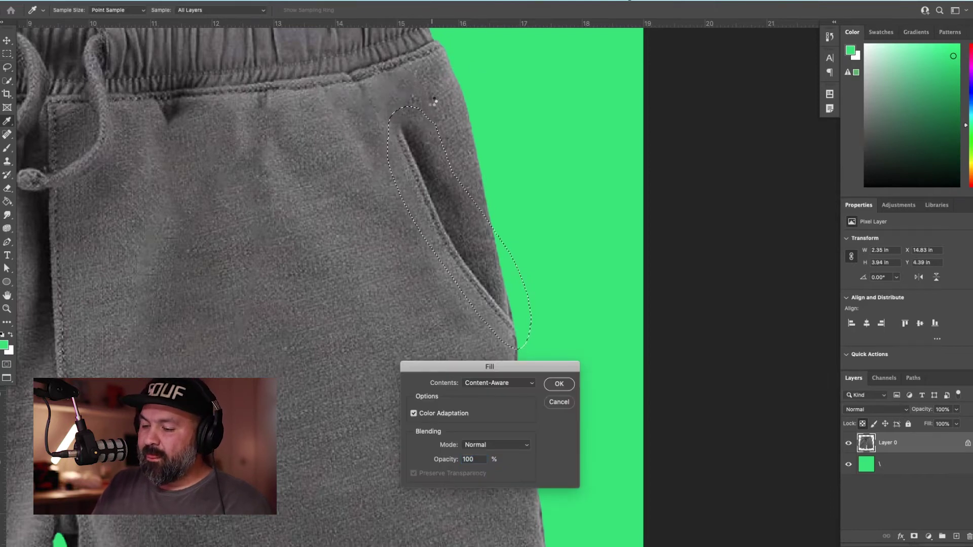
key(Return)
key(ctrl+d)
Duplicate the retouched shorts layer and add a Levels adjustment above the copy
key(ctrl+minus)
key(ctrl+minus)
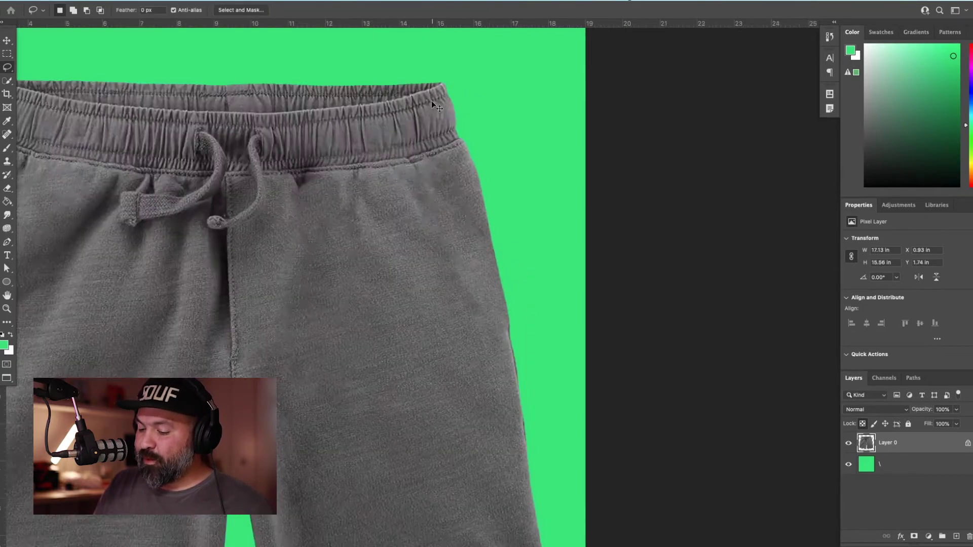
drag(429, 347, 579, 305)
key(v)
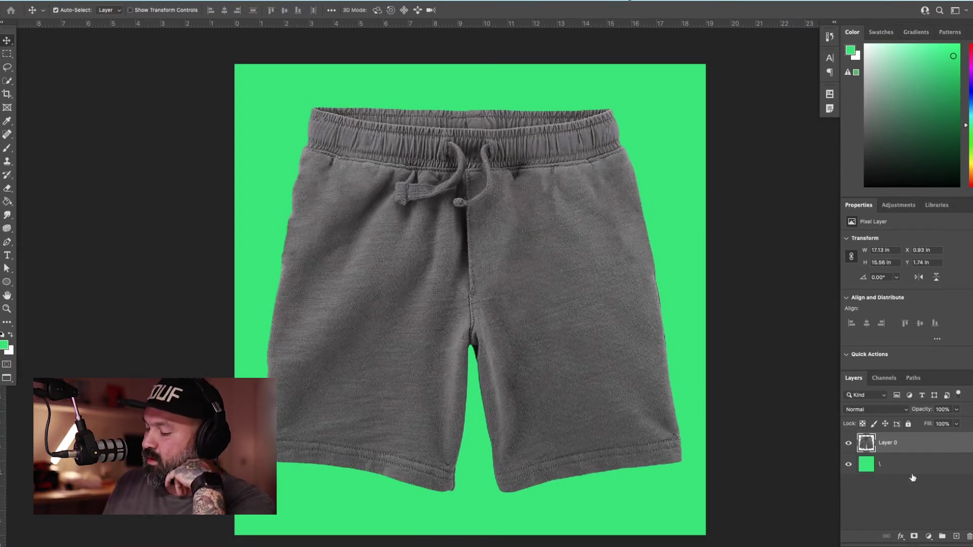
key(ctrl+j)
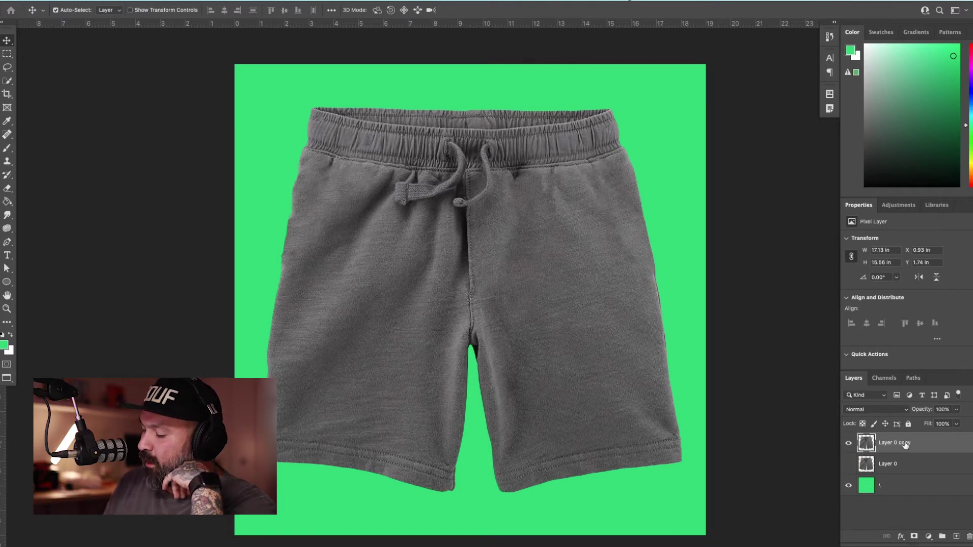
click(928, 537)
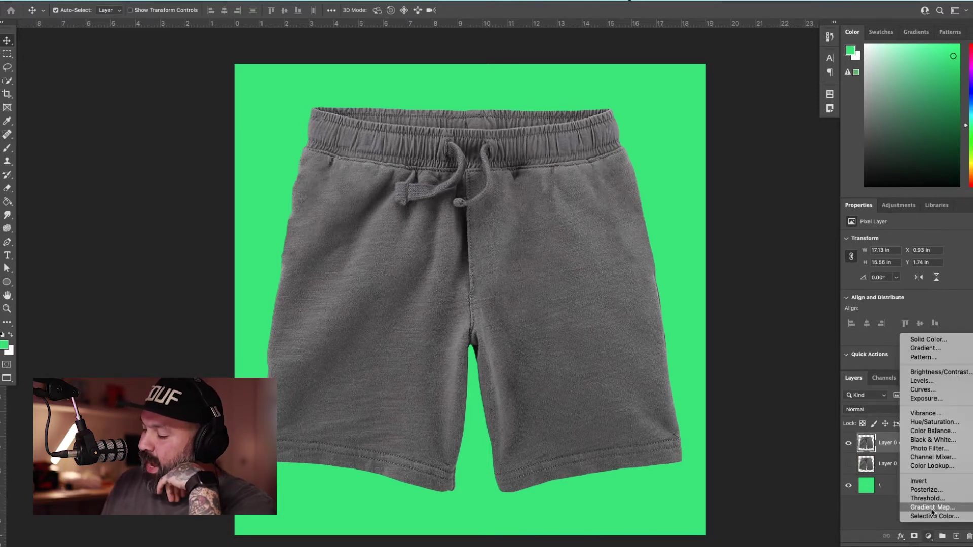
click(945, 385)
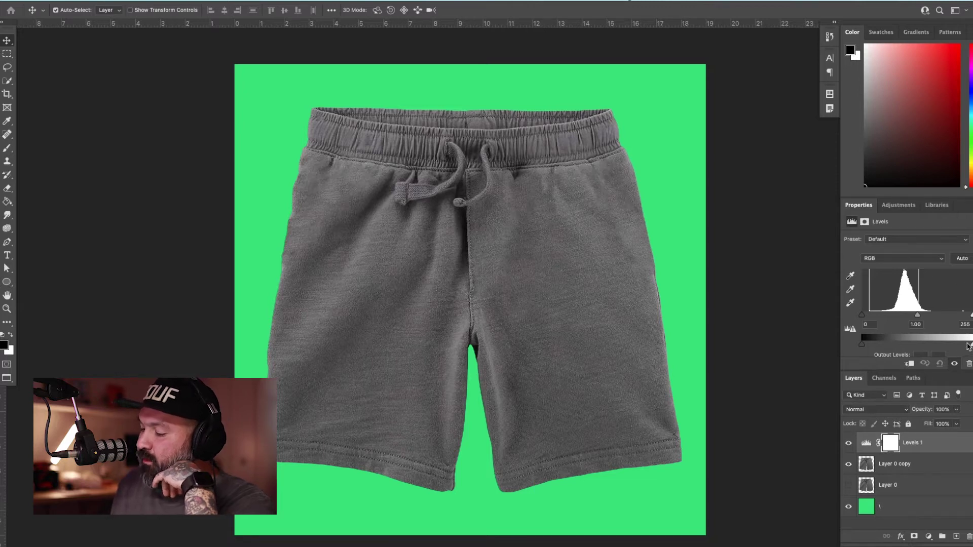
Darken the shorts in Levels 1 by lowering the output white and setting the input levels to 20, 0.68 and 229
click(915, 466)
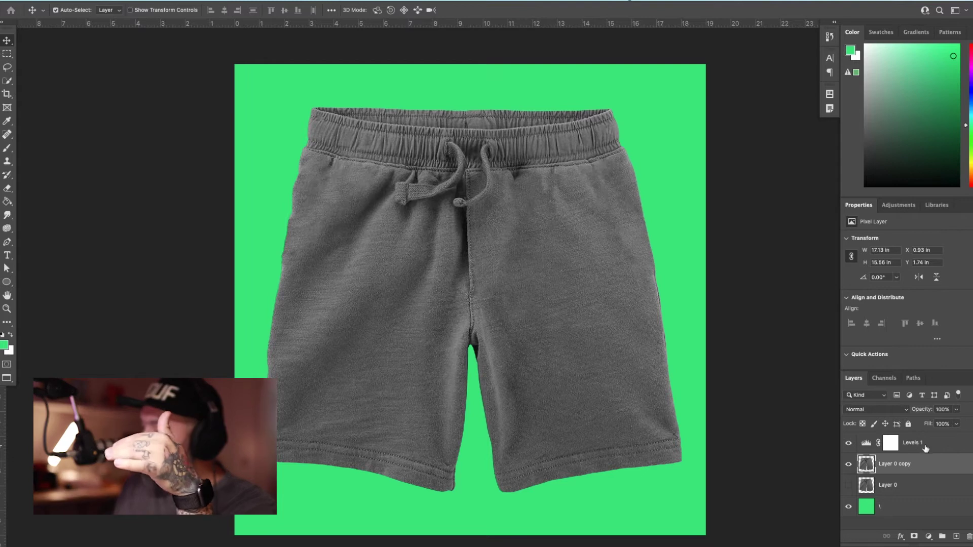
click(921, 444)
drag(969, 344, 942, 347)
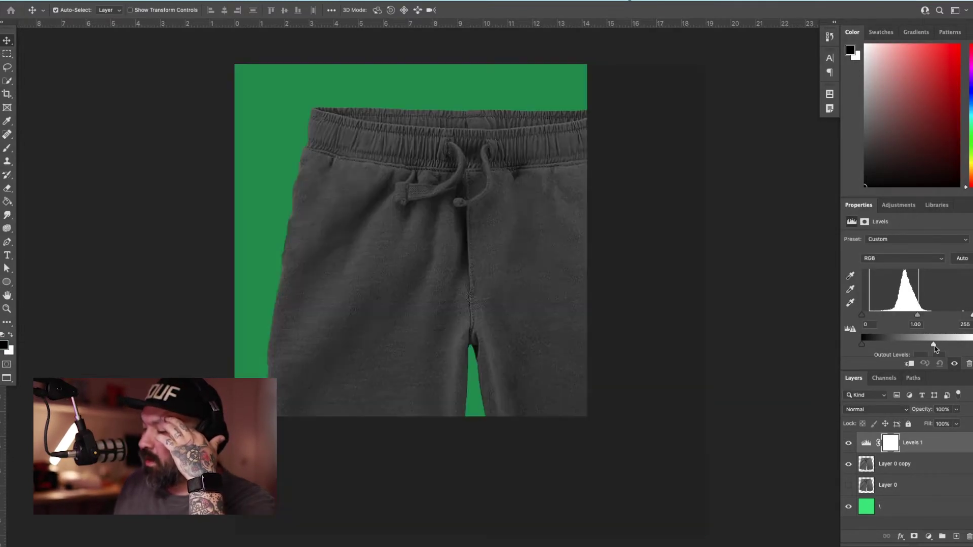
drag(868, 318, 876, 318)
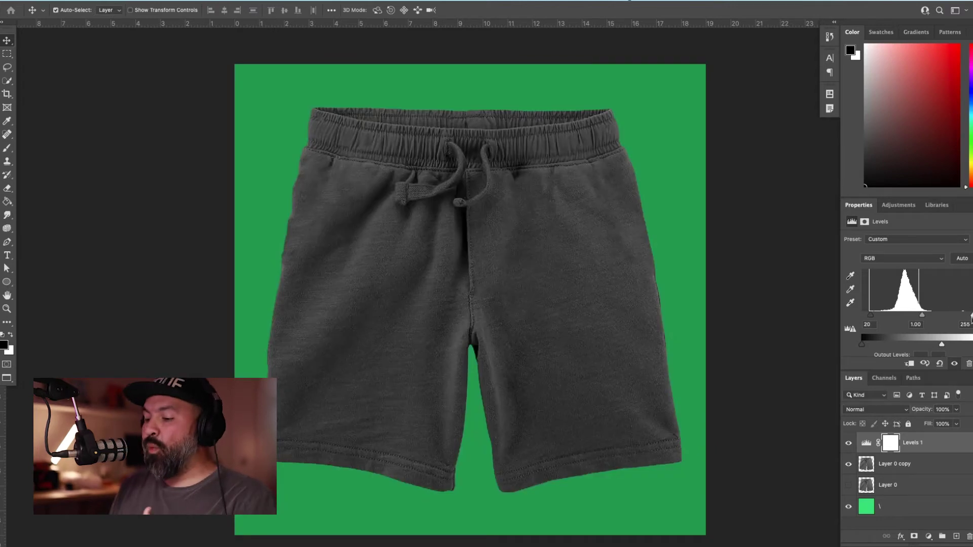
drag(971, 316, 968, 316)
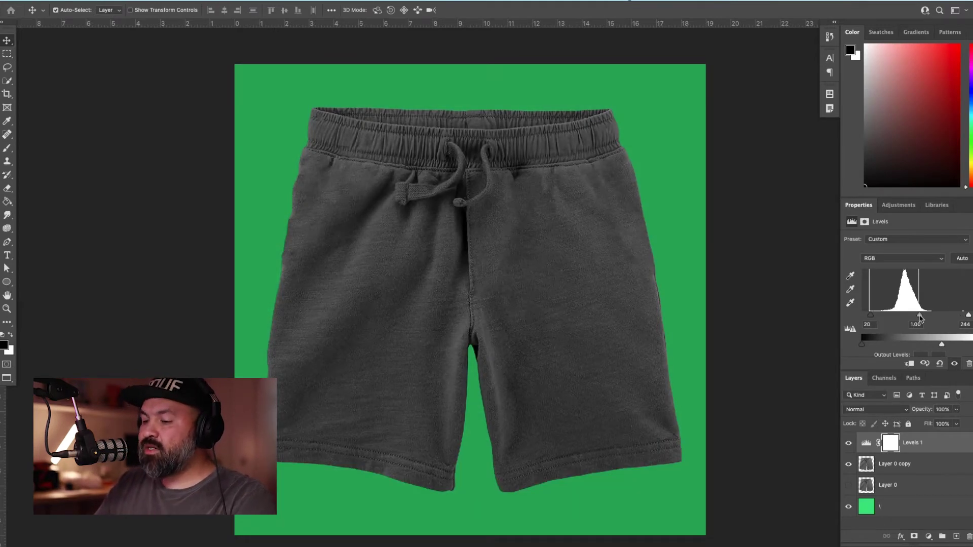
drag(920, 318, 933, 319)
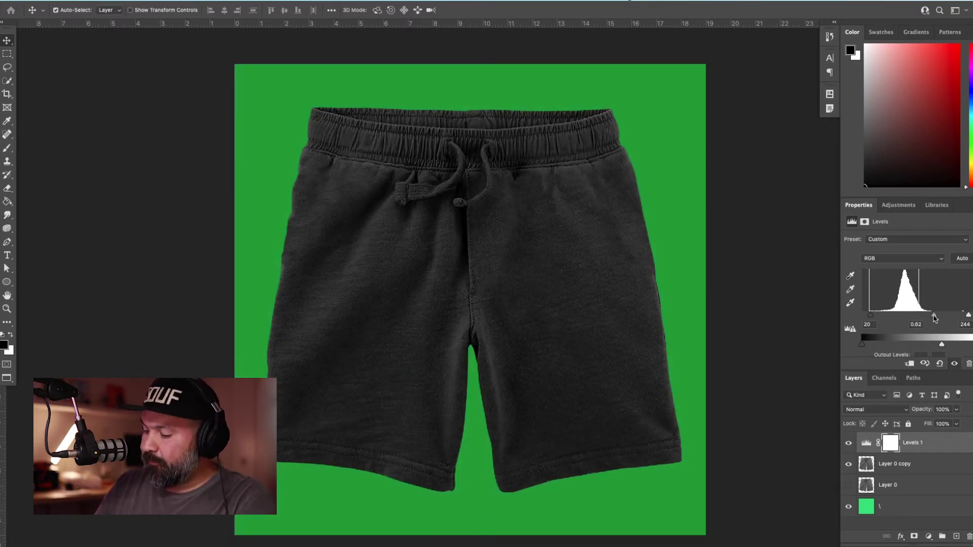
drag(968, 316, 963, 318)
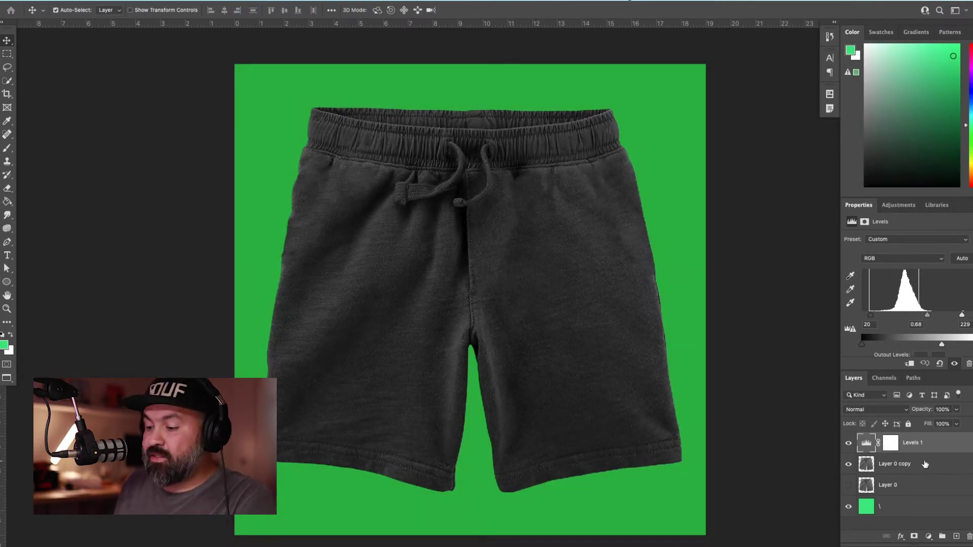
Duplicate the shorts copy together with its Levels adjustment, and clip each Levels layer to the shorts layer beneath it
click(907, 464)
key(super+j)
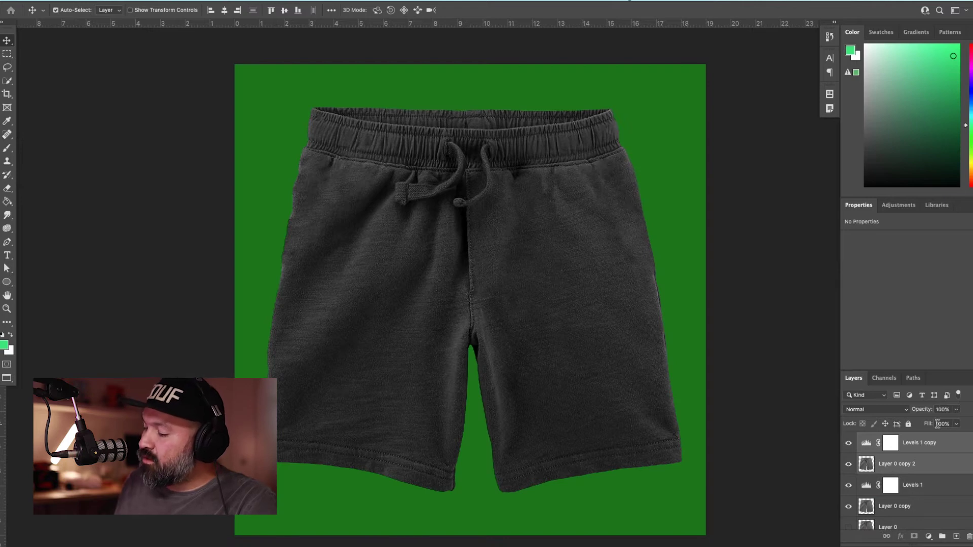
click(916, 486)
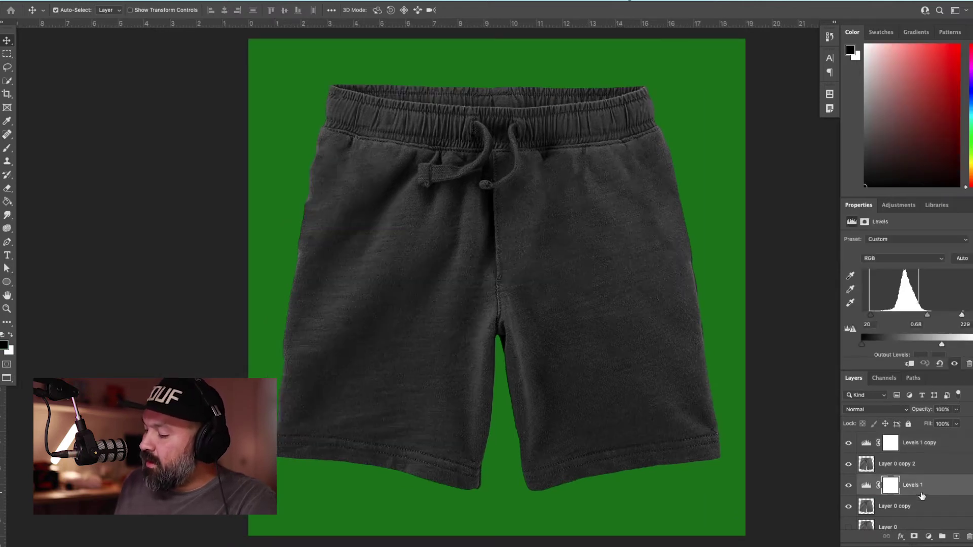
alt+click(927, 495)
alt+click(934, 453)
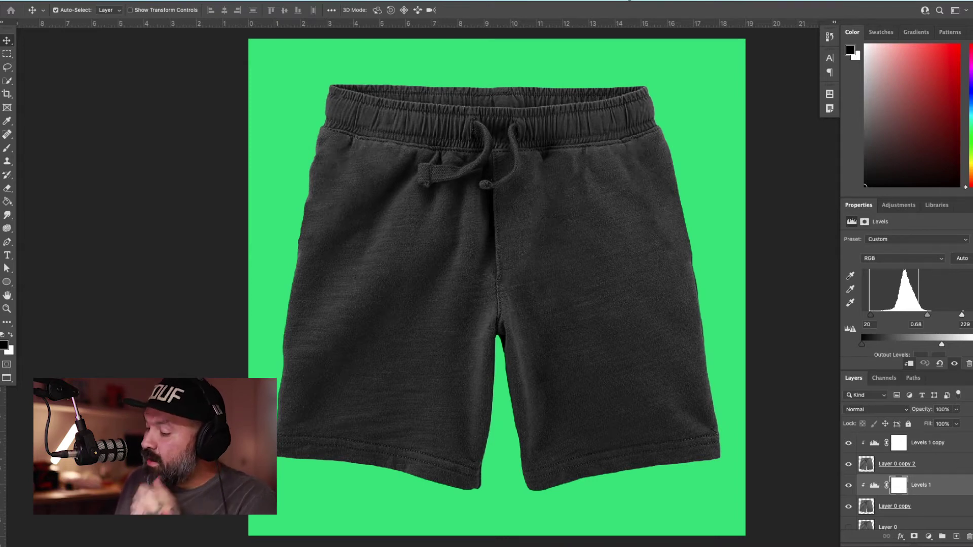
scroll(907, 481, down, 2)
scroll(907, 481, up, 2)
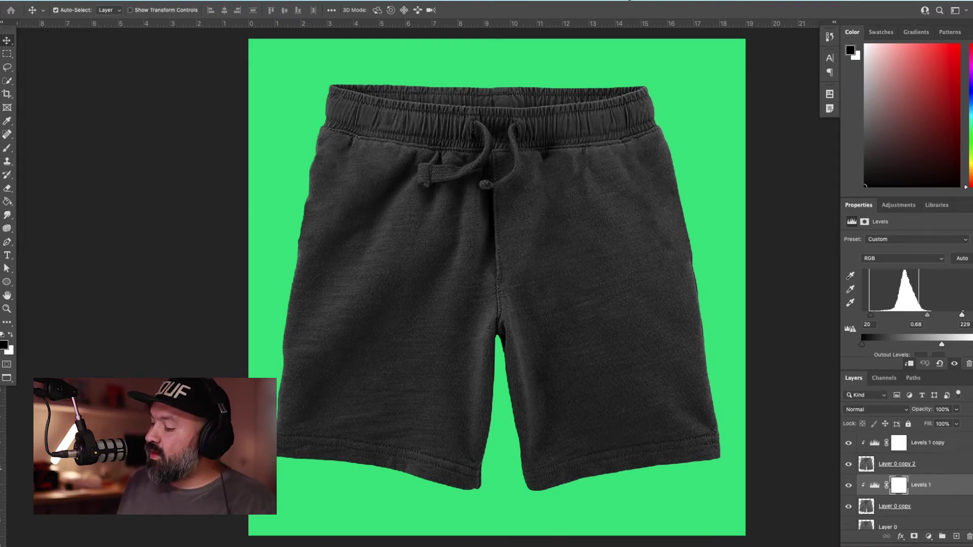
Hide the dark shorts copy and brighten the lower copy to near white in Levels 1 with input levels 0, 1.00 and 162, raising the output black
click(848, 464)
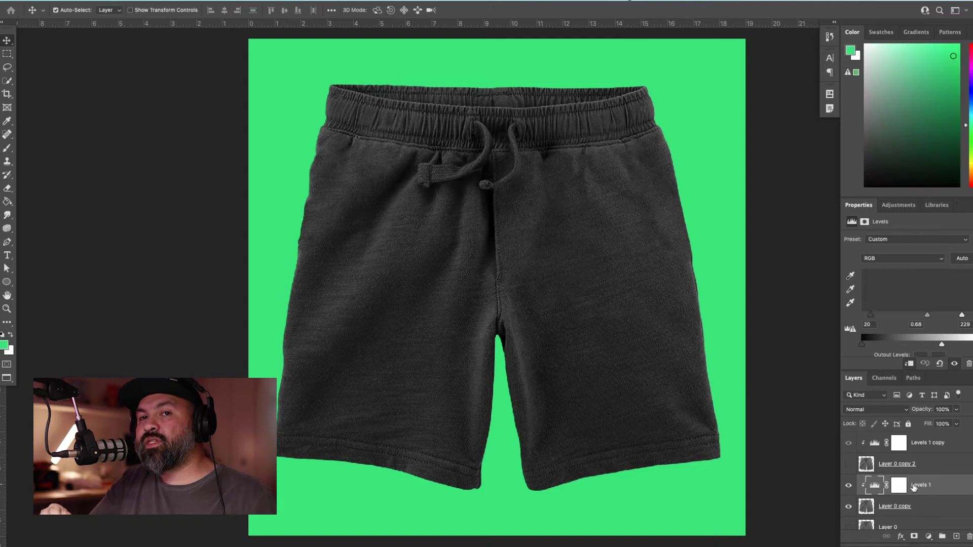
drag(961, 314, 971, 317)
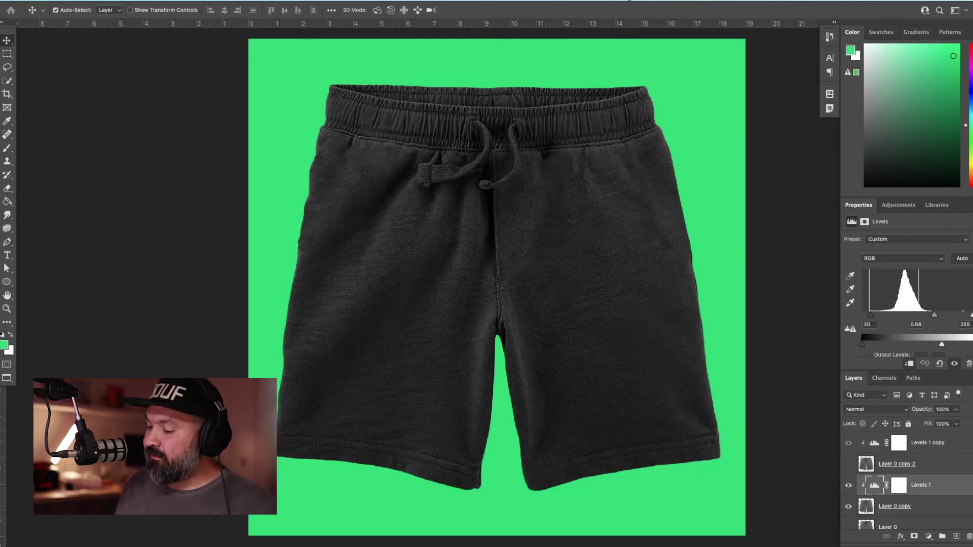
drag(877, 315, 862, 315)
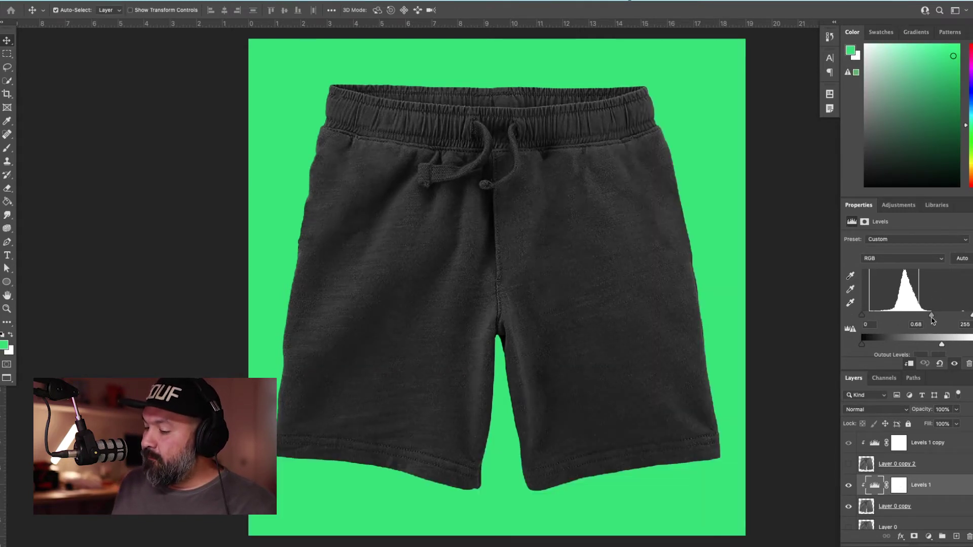
drag(944, 346, 970, 346)
mouse_move(862, 346)
mouse_down()
mouse_move(910, 346)
mouse_move(868, 346)
mouse_up()
drag(970, 314, 952, 314)
drag(862, 314, 918, 318)
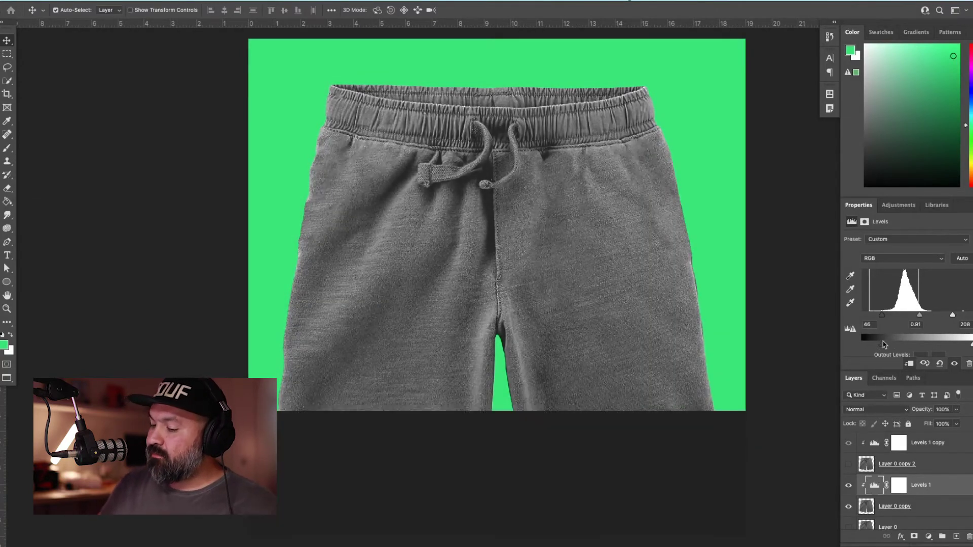
drag(868, 344, 971, 347)
drag(919, 316, 896, 317)
drag(924, 349, 928, 348)
drag(896, 318, 935, 317)
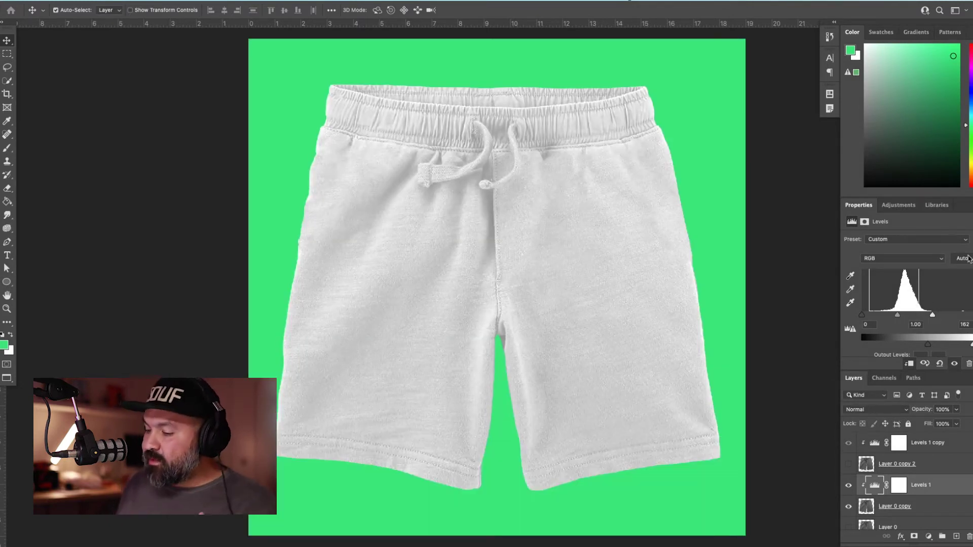
Hide the green background layer and show the dark shorts copy again above the white one
scroll(966, 471, down, 3)
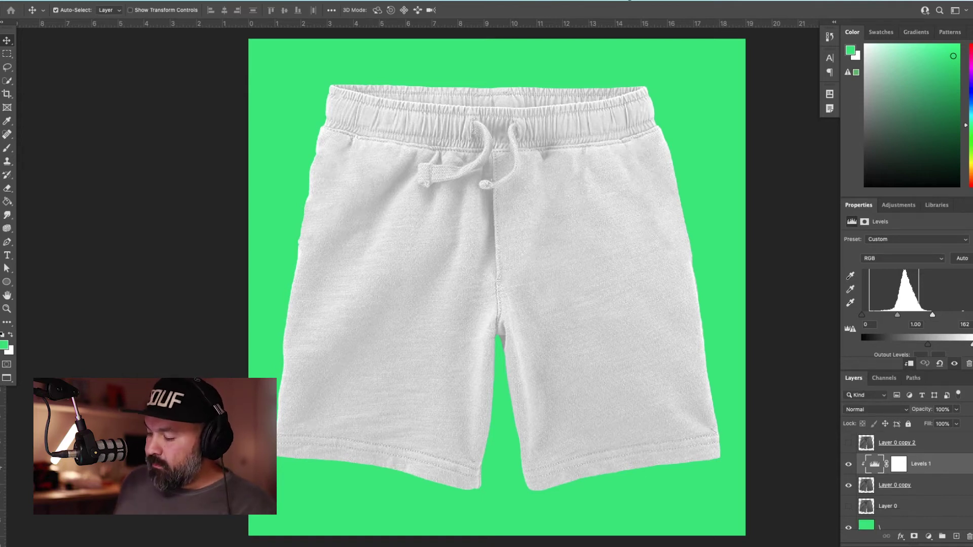
click(937, 523)
click(848, 519)
drag(805, 425, 726, 437)
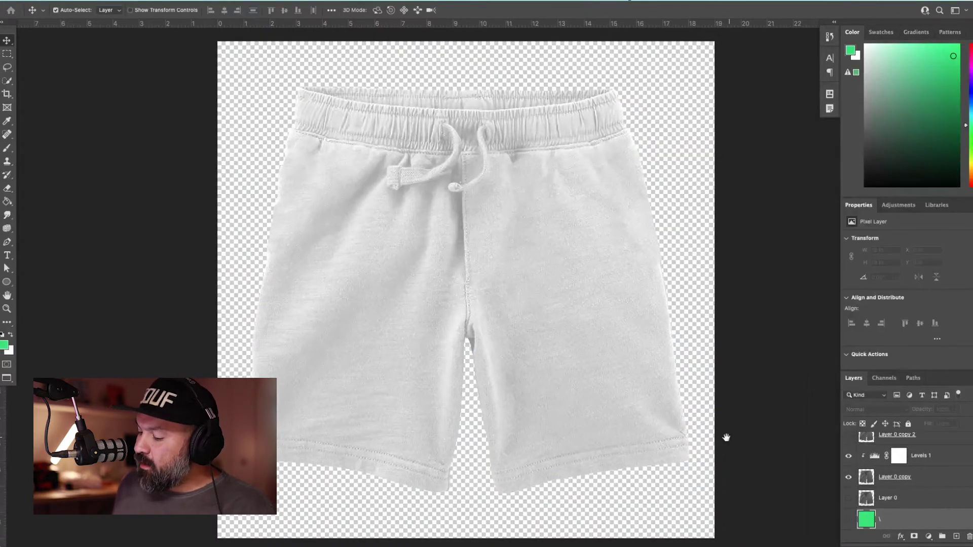
scroll(906, 481, up, 1)
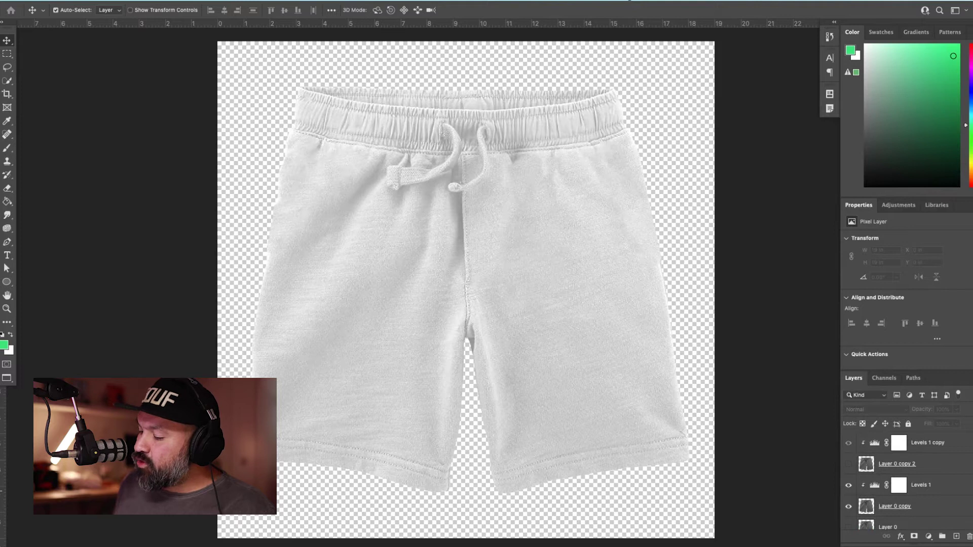
click(849, 463)
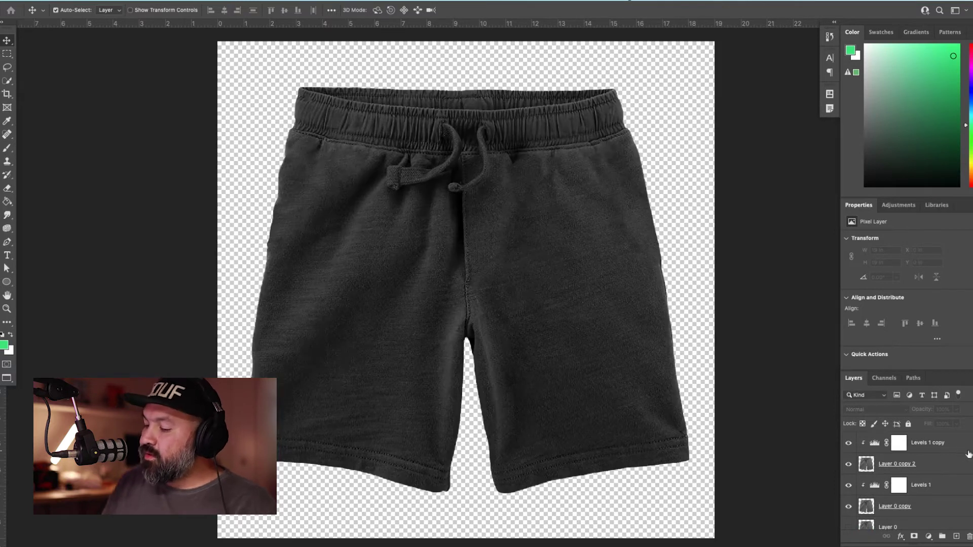
scroll(953, 501, down, 2)
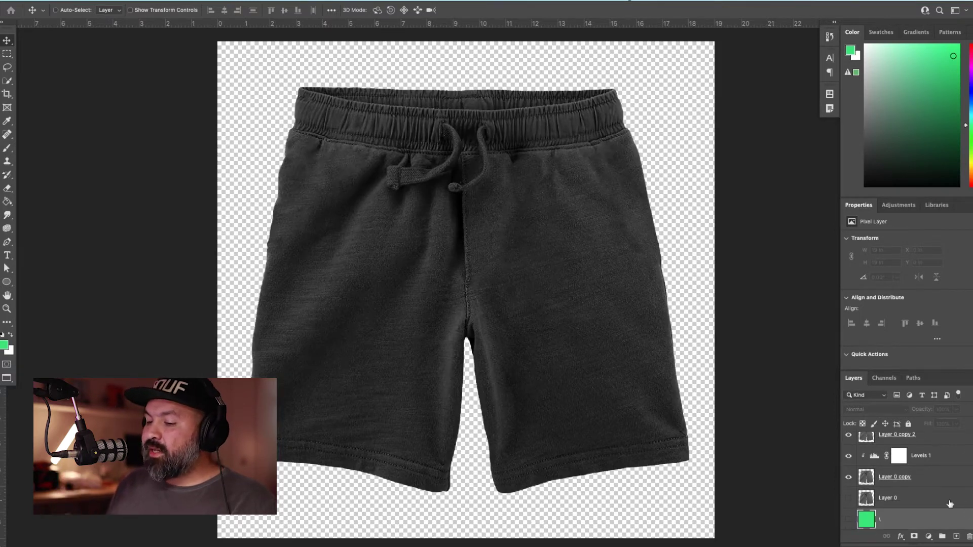
key(f)
key(f)
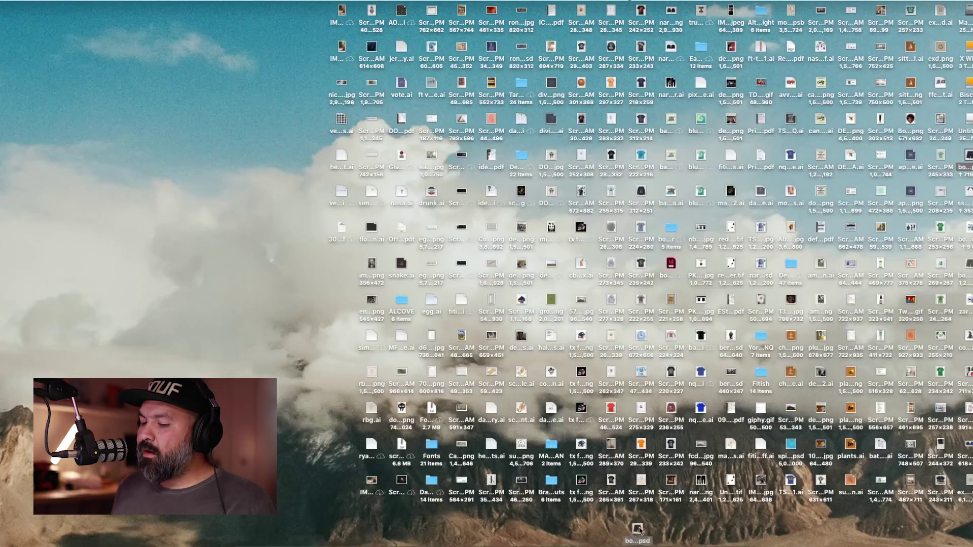
Open boys shorts.psd in Illustrator with its layers converted to objects and inspect the contents of the imported layer
drag(639, 529, 533, 519)
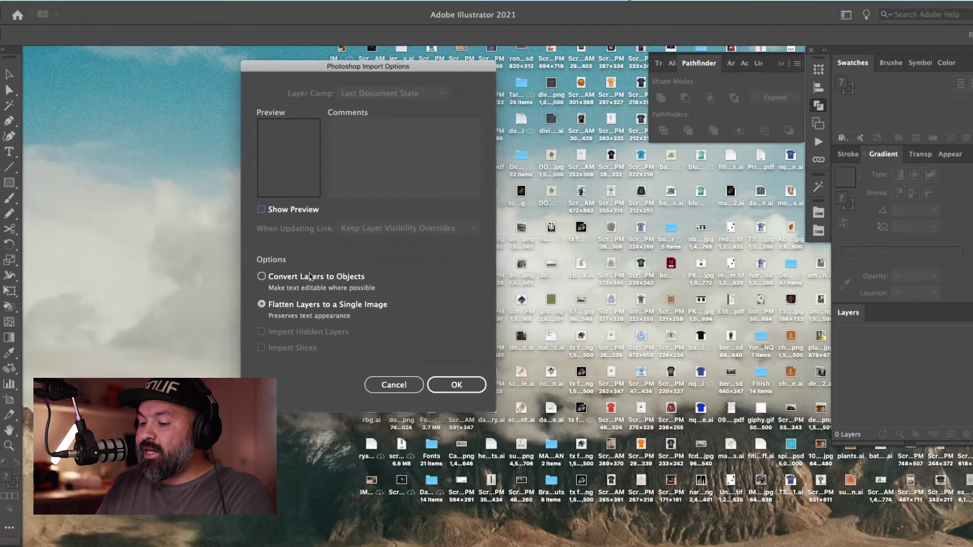
click(344, 276)
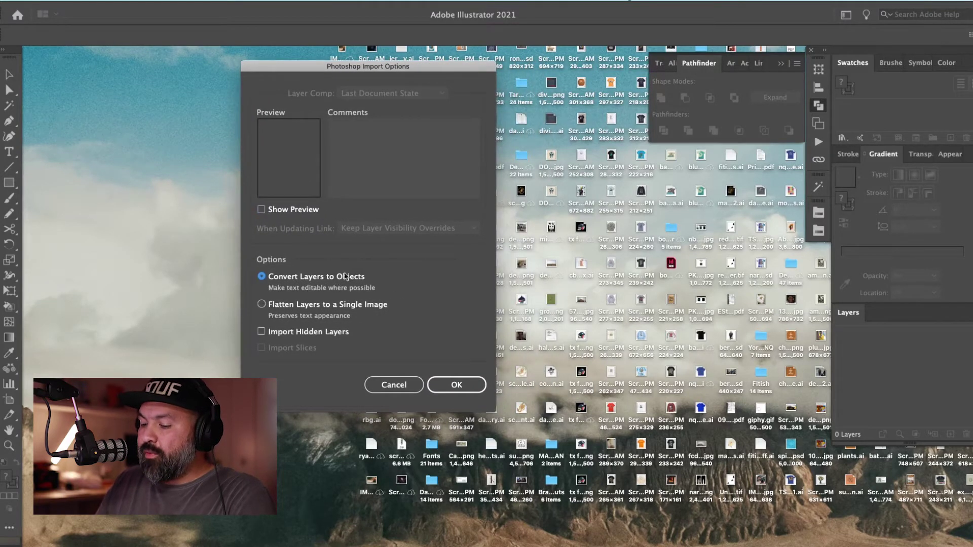
click(455, 384)
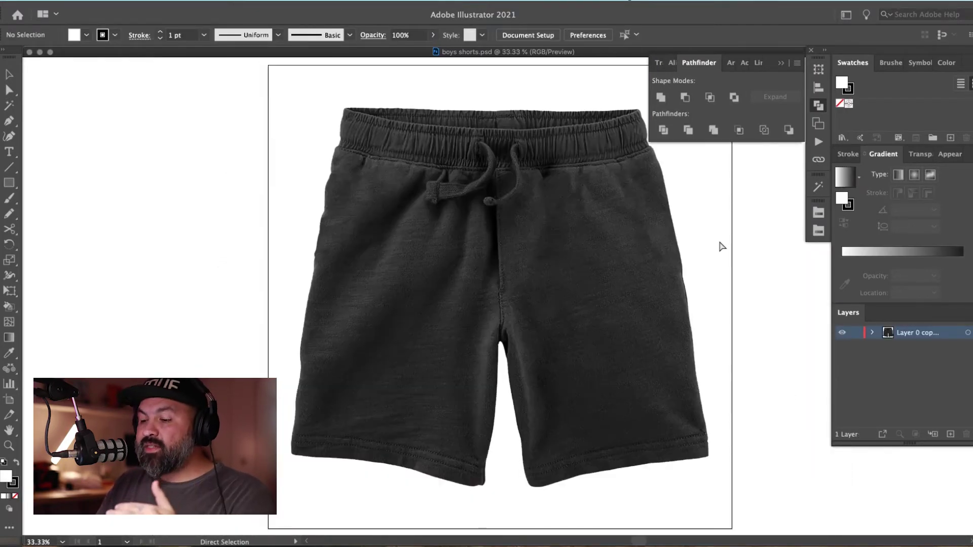
drag(656, 363, 535, 364)
click(872, 332)
click(938, 350)
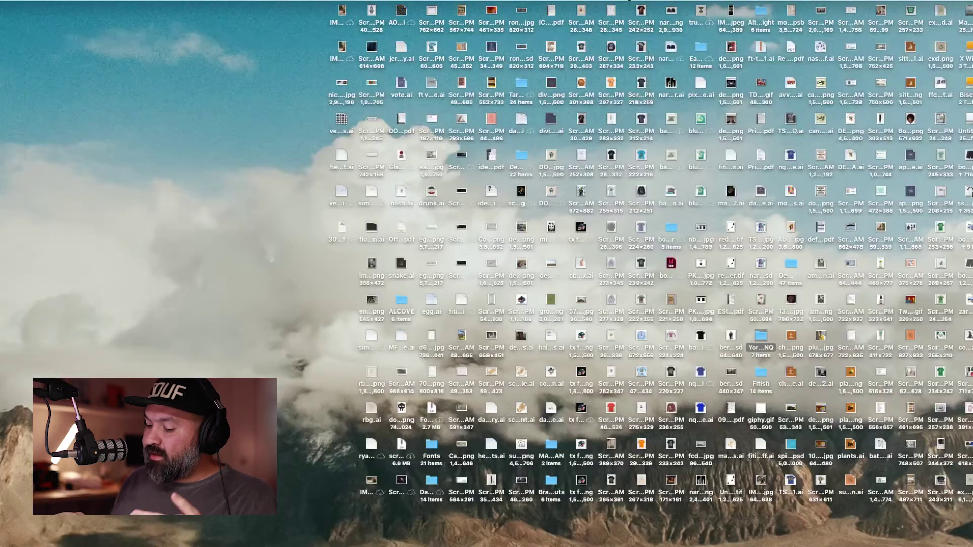
Switch back to Photoshop, group both shorts copies with their Levels adjustments, and duplicate the group
key(Tab)
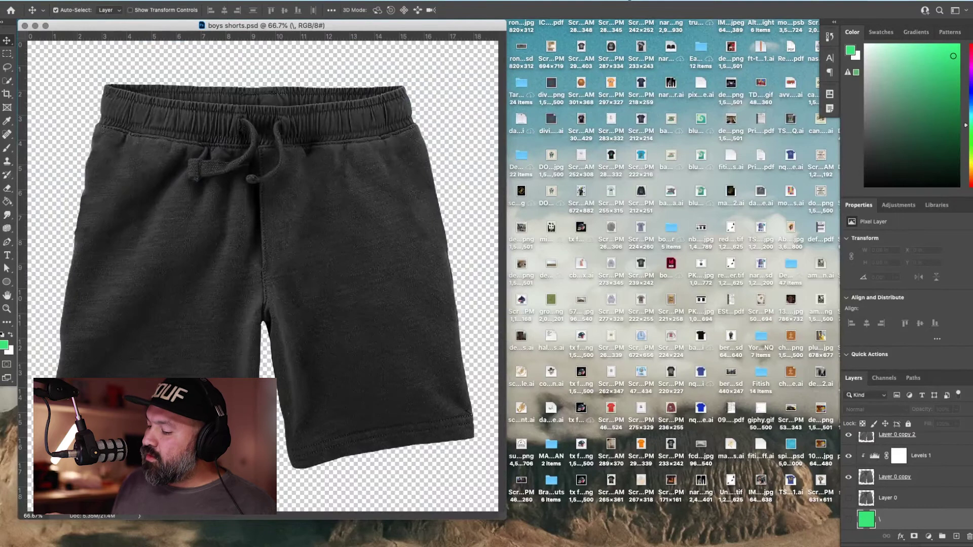
scroll(907, 480, up, 2)
click(848, 442)
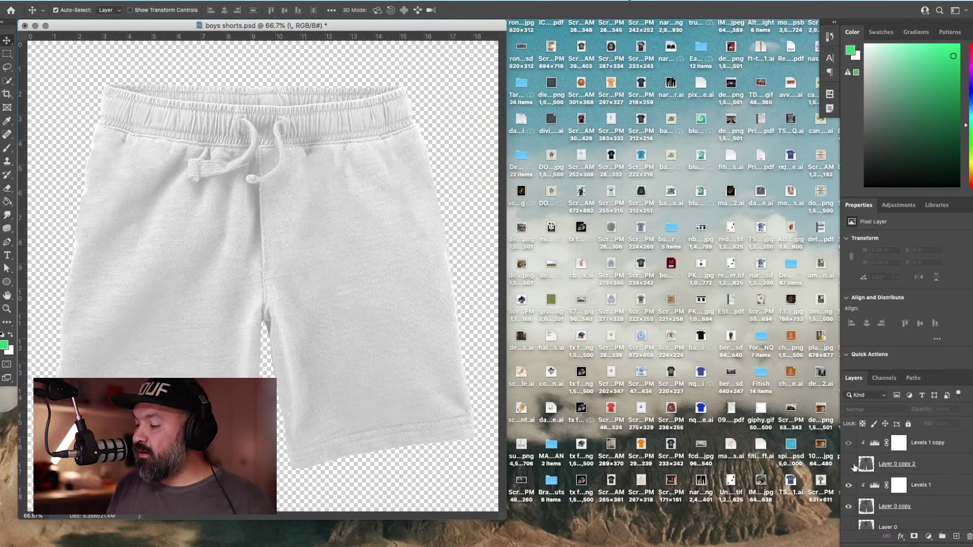
click(851, 464)
click(920, 507)
shift+click(946, 445)
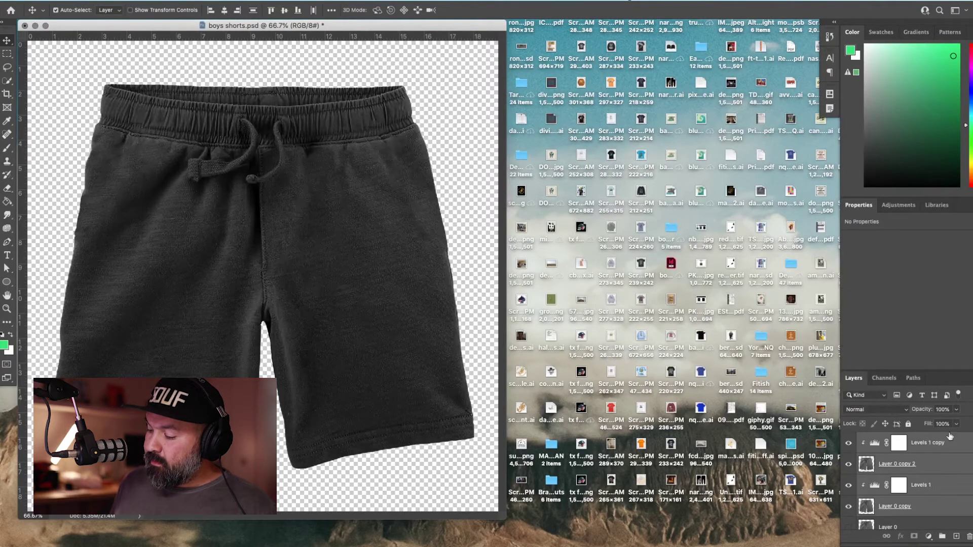
key(super+g)
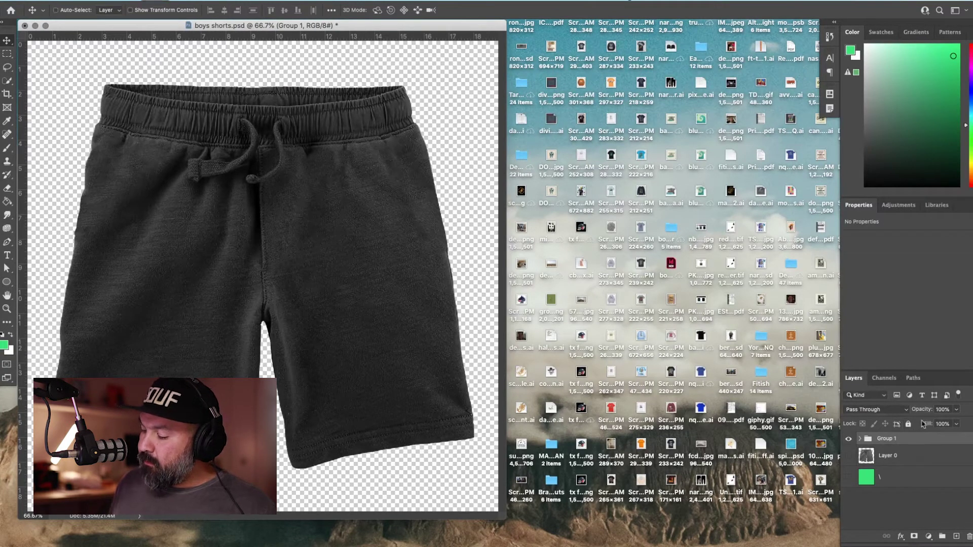
key(super+j)
click(887, 451)
click(860, 439)
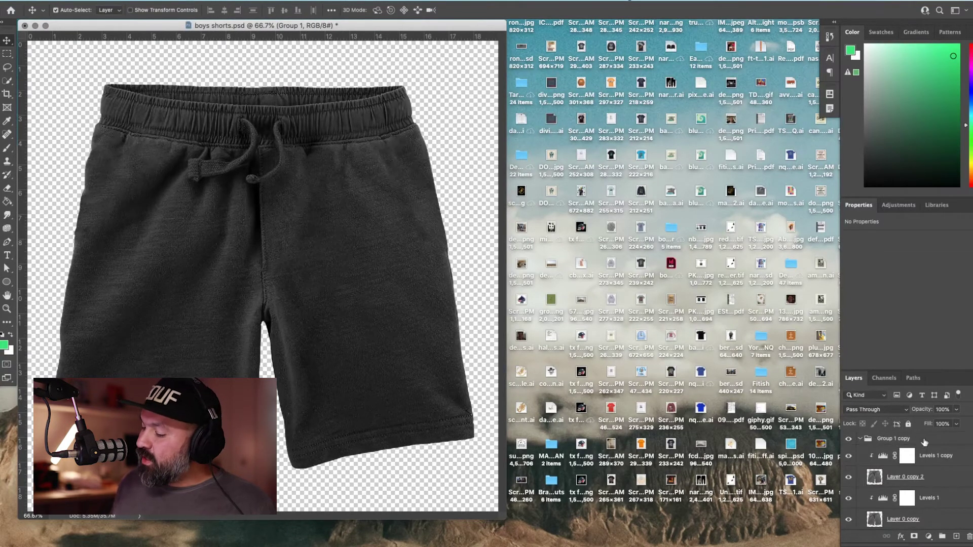
Ungroup the duplicated group and merge each Levels adjustment into the shorts layer beneath it
key(shift+super+g)
click(919, 444)
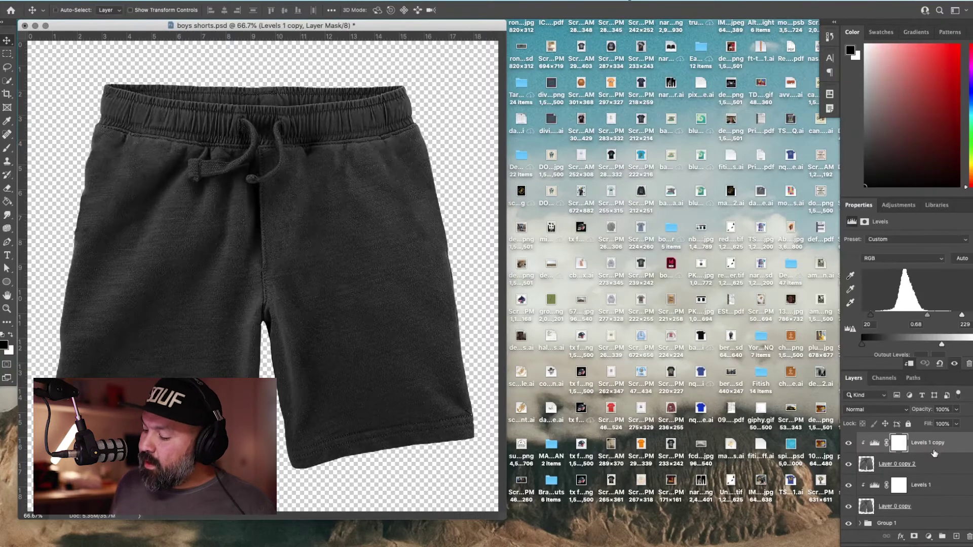
key(Delete)
click(929, 469)
key(Delete)
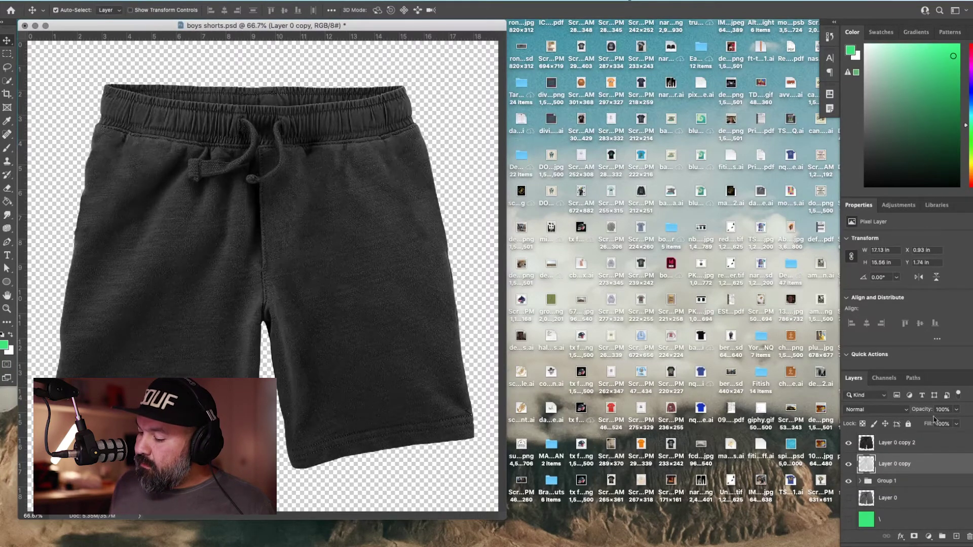
Save and close boys shorts.psd, and open it in Illustrator with its layers converted to objects
key(super+s)
key(super+w)
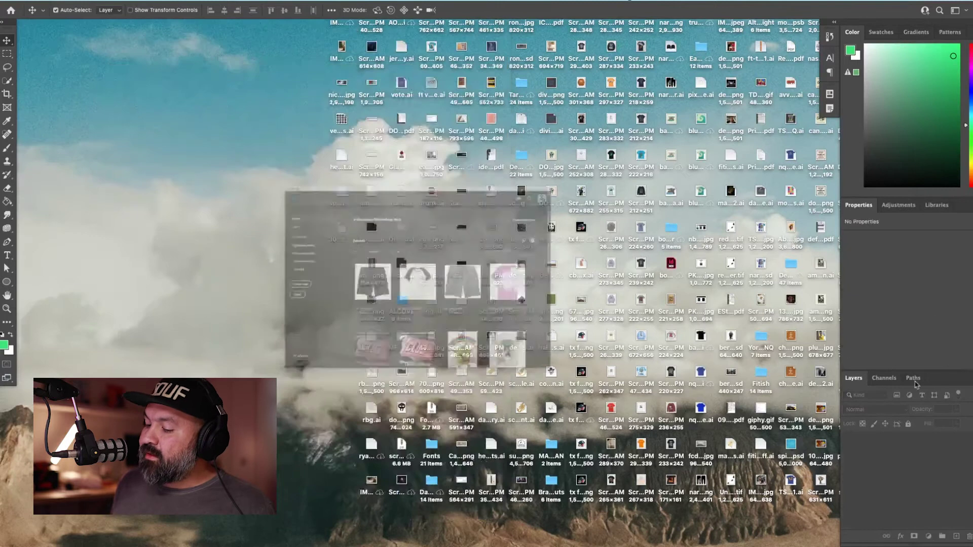
key(super+q)
key(super+Tab)
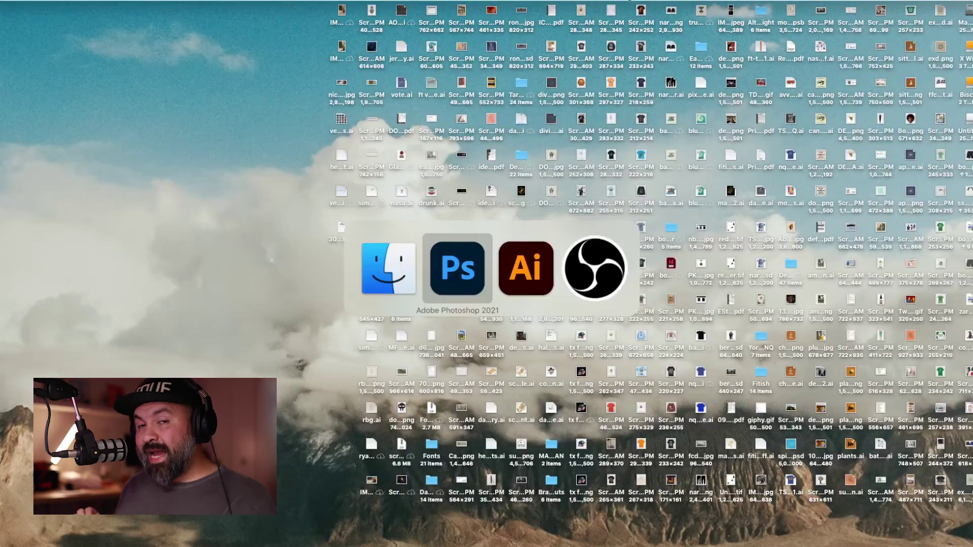
key(super+q)
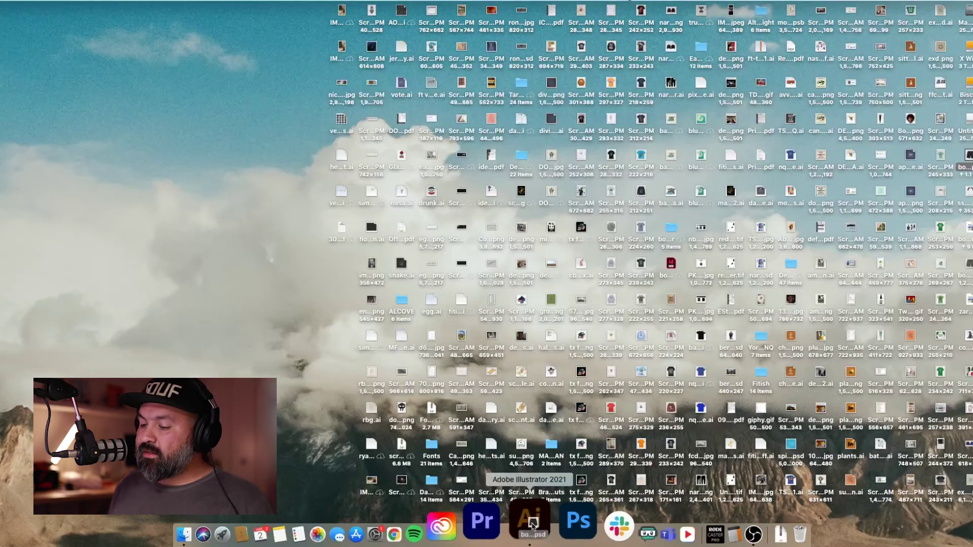
click(531, 527)
click(457, 383)
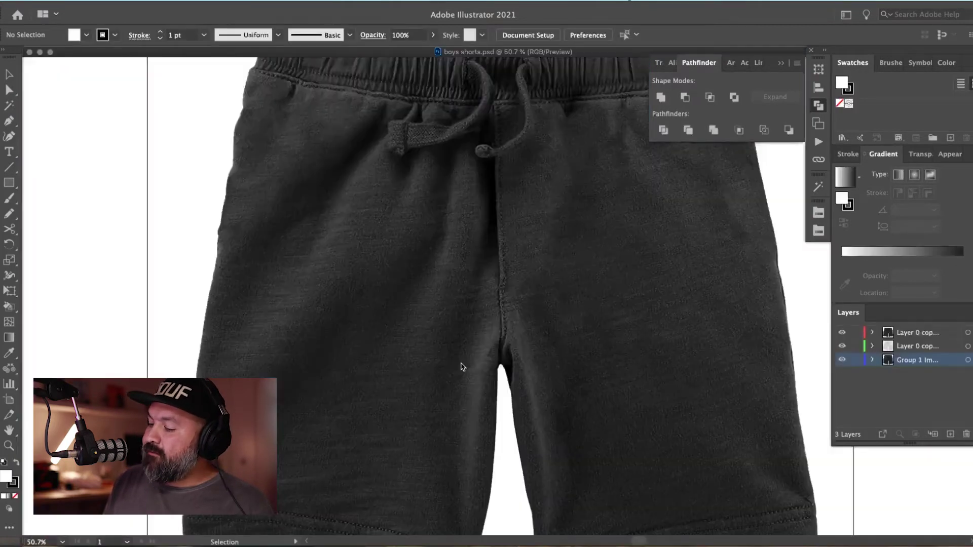
Delete the imported Group 1 layer, keeping only the separate dark and white shorts layers
scroll(756, 354, up, 2)
scroll(755, 354, right, 3)
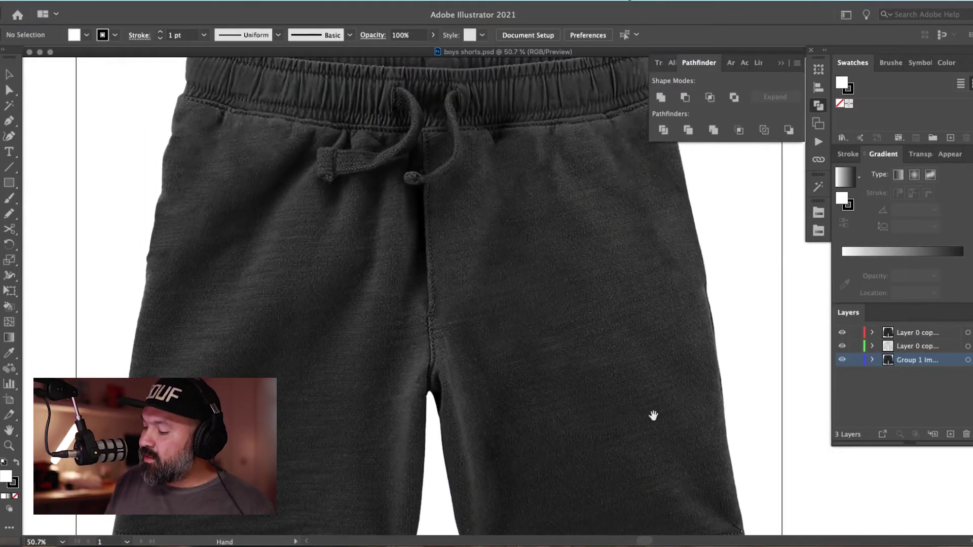
drag(951, 363, 967, 434)
drag(743, 387, 720, 396)
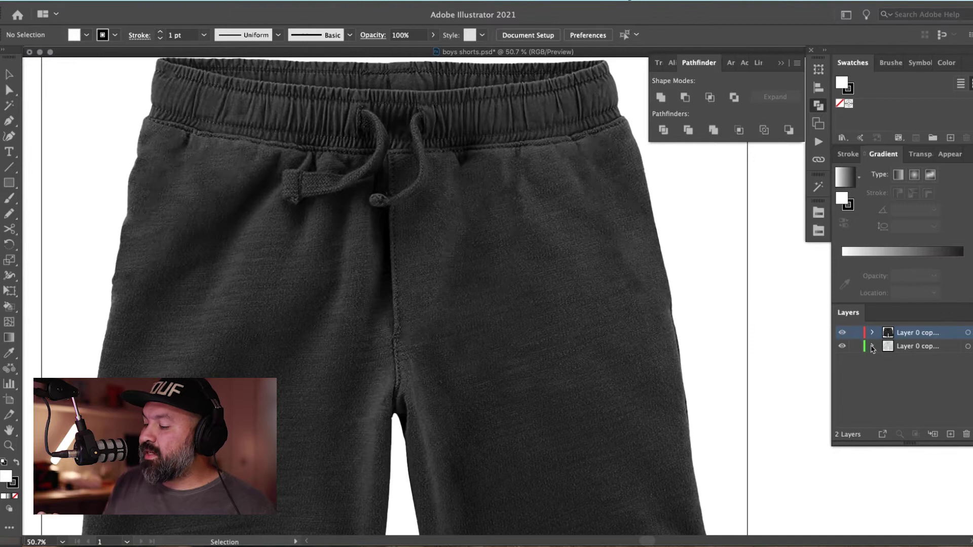
Add a new layer above the shorts layers and name it Shading
click(951, 434)
double_click(910, 333)
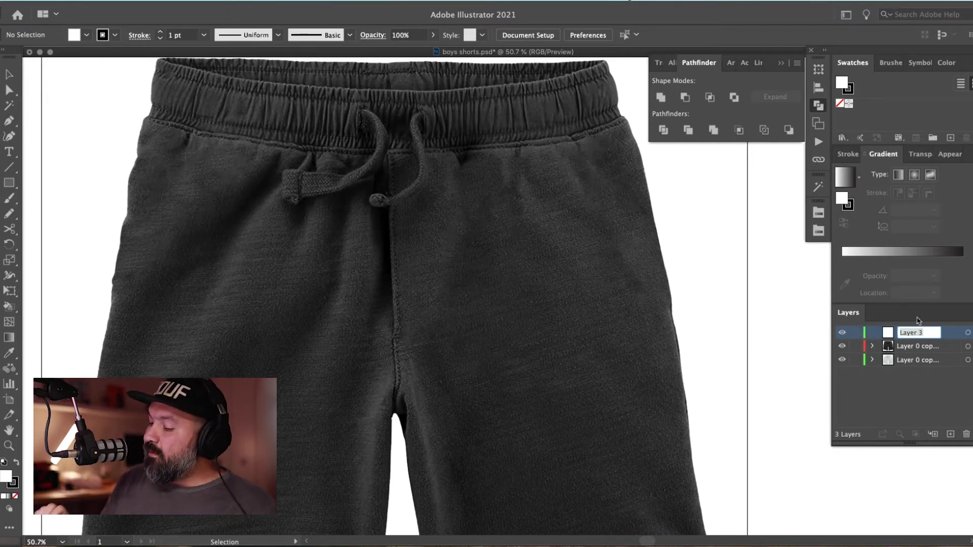
text(Shading)
key(Return)
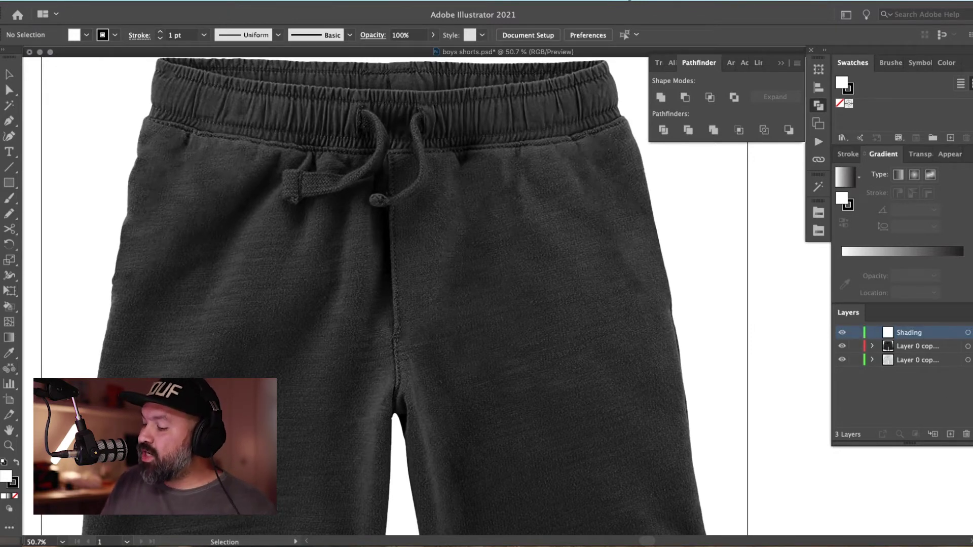
Move the dark and white shorts layers into the Shading layer and duplicate each of them there
mouse_move(917, 345)
mouse_down()
mouse_move(919, 360)
mouse_move(912, 333)
mouse_up()
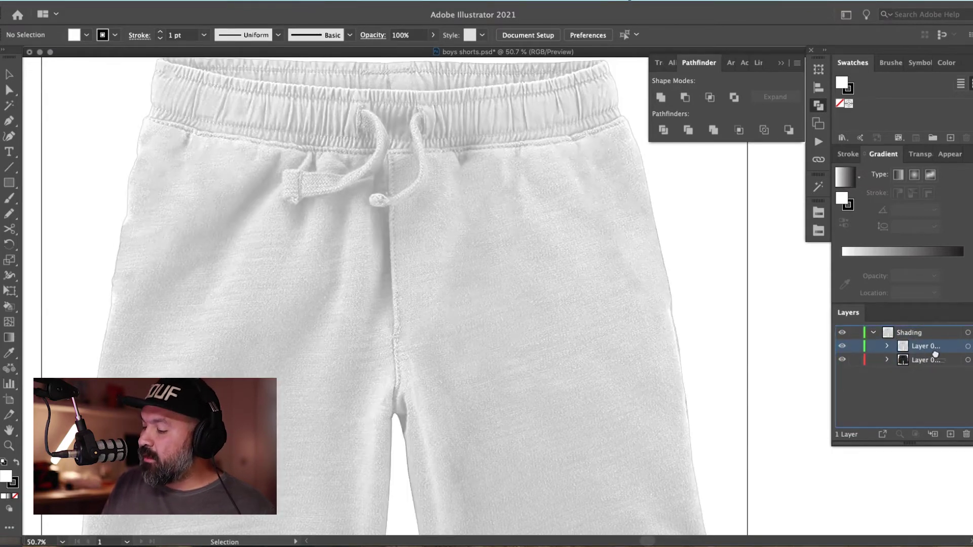
mouse_move(935, 364)
mouse_down()
mouse_move(944, 360)
mouse_move(951, 434)
mouse_up()
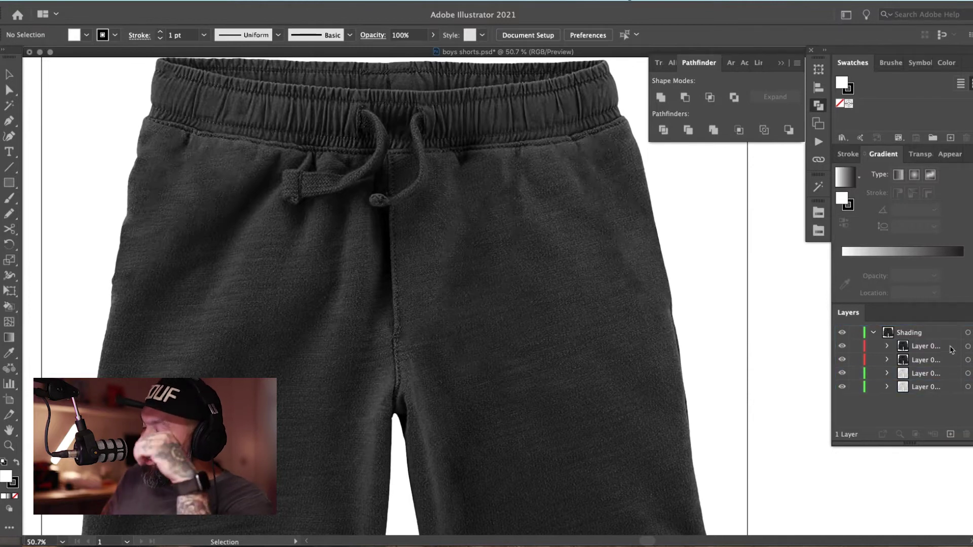
Set the blend mode of the topmost dark shorts layer to Color Dodge and of the second dark layer to Screen
click(945, 346)
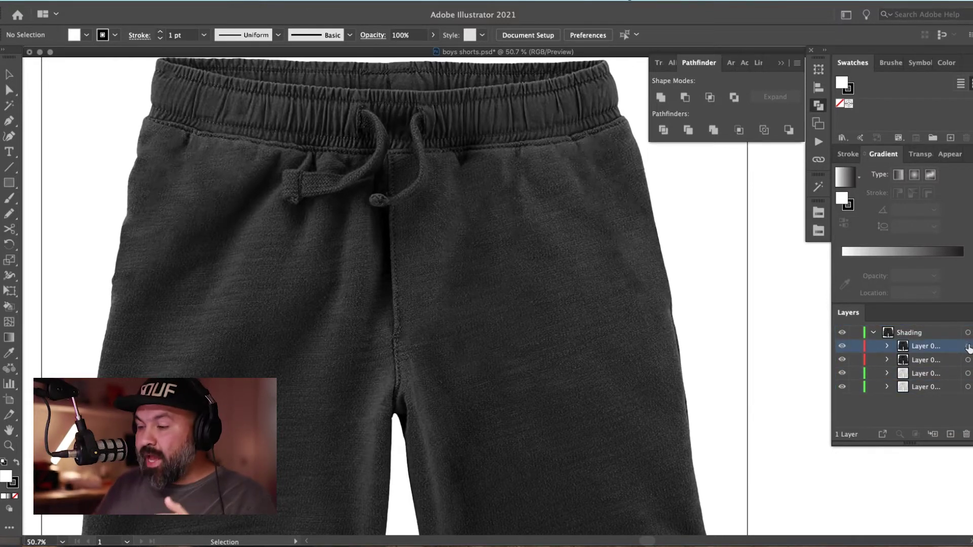
click(967, 346)
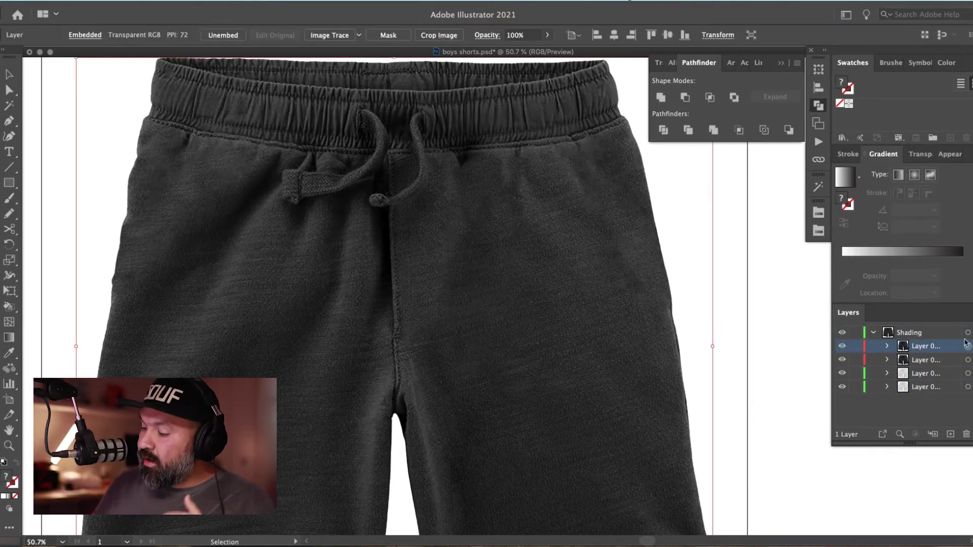
click(918, 155)
click(867, 174)
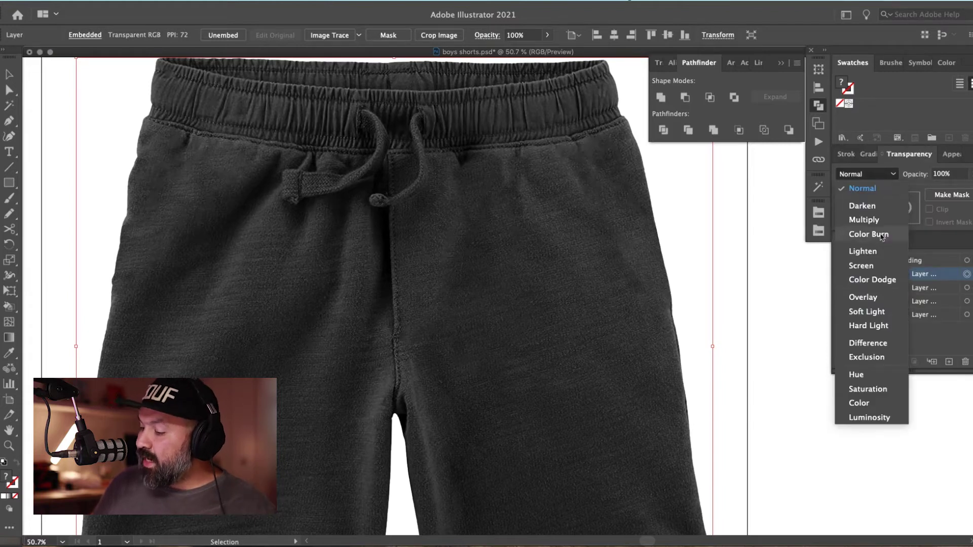
click(882, 278)
click(967, 287)
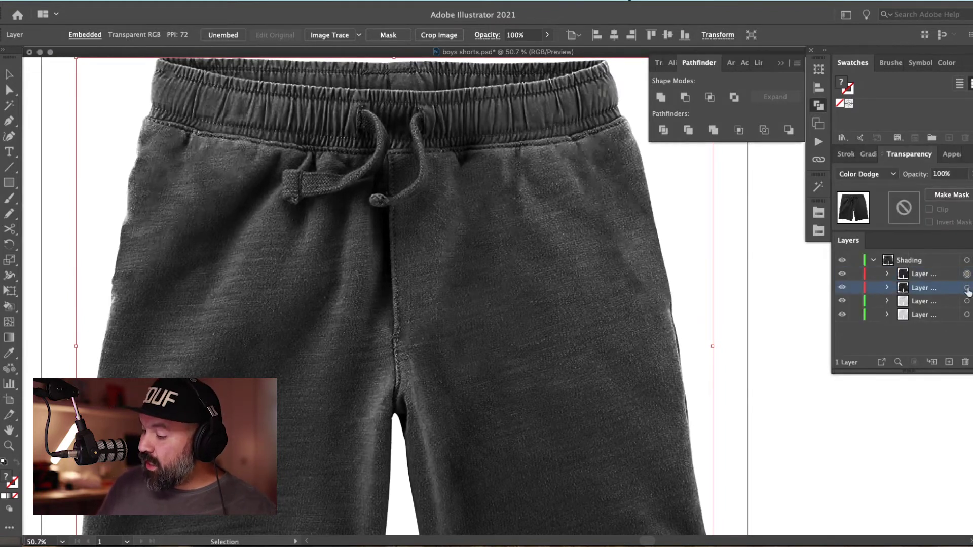
click(867, 174)
click(871, 266)
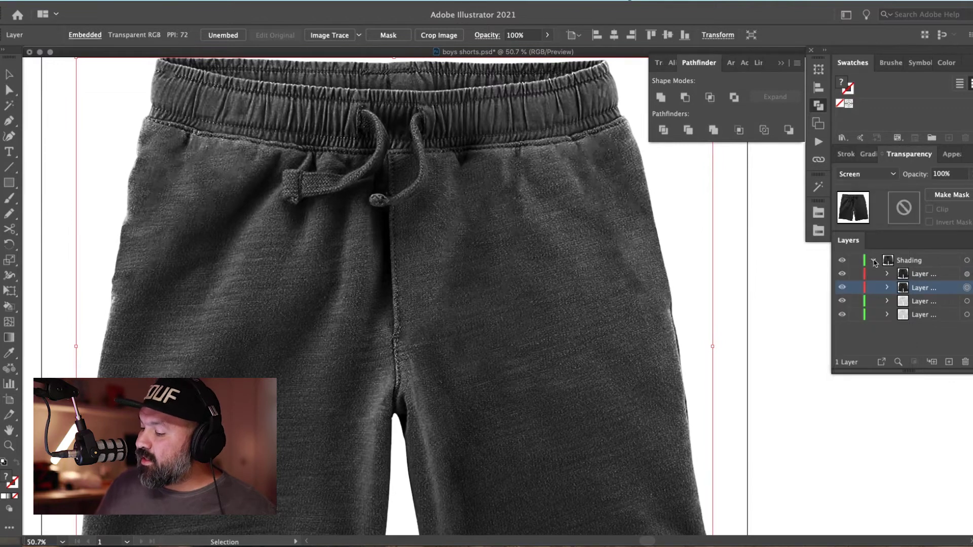
Set the blend mode of the upper white shorts layer to Color Burn and of the lower one to Multiply
click(967, 301)
click(867, 174)
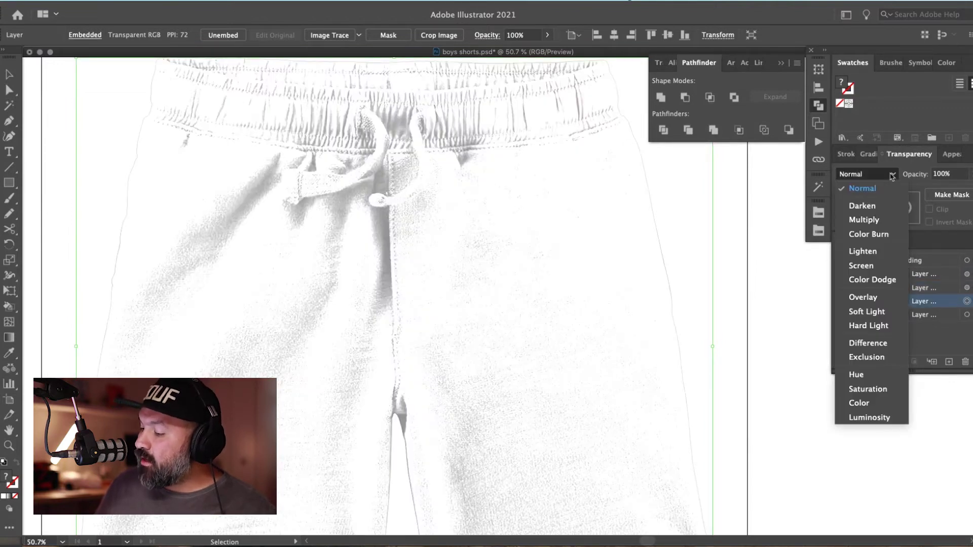
click(880, 239)
click(967, 314)
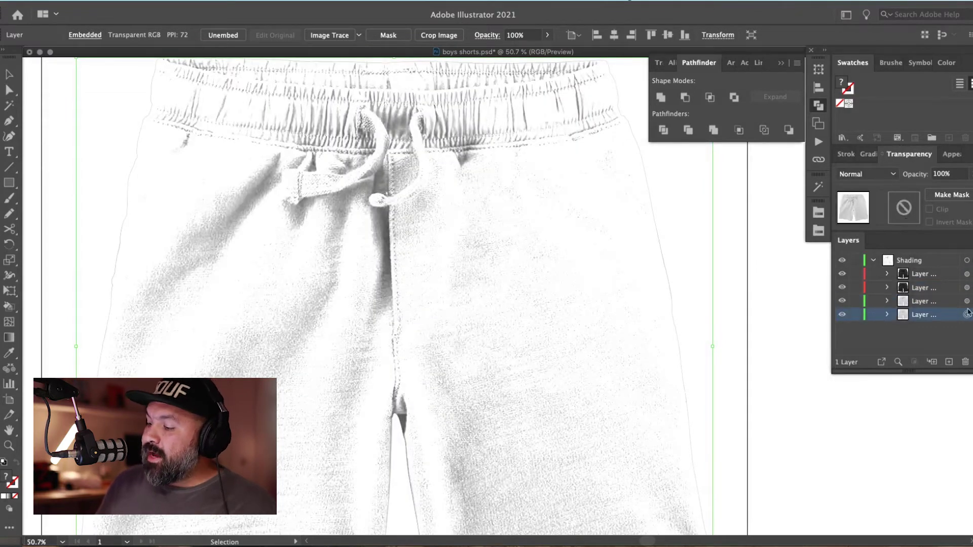
click(867, 173)
click(878, 221)
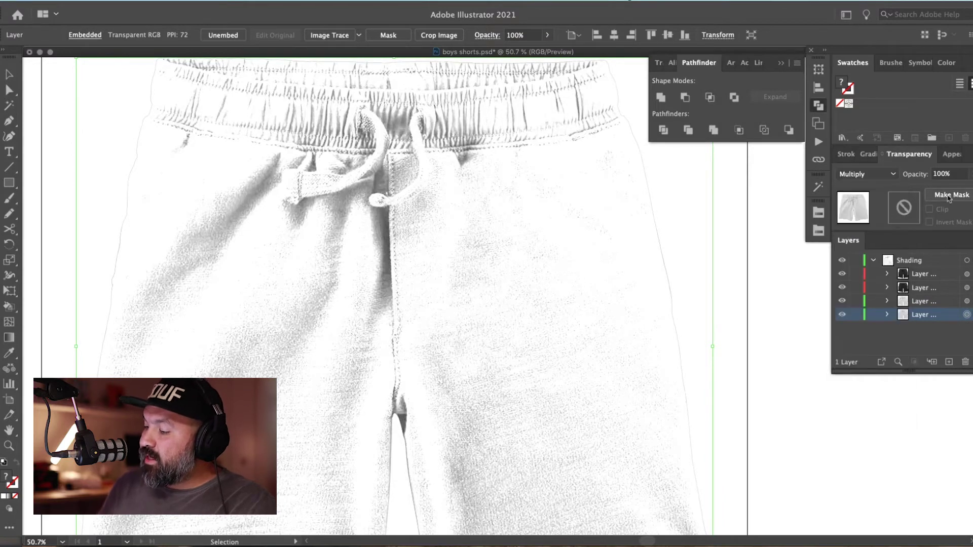
Set the opacity of the Color Dodge shorts layer to 45% and of the Screen layer to 48%
click(967, 274)
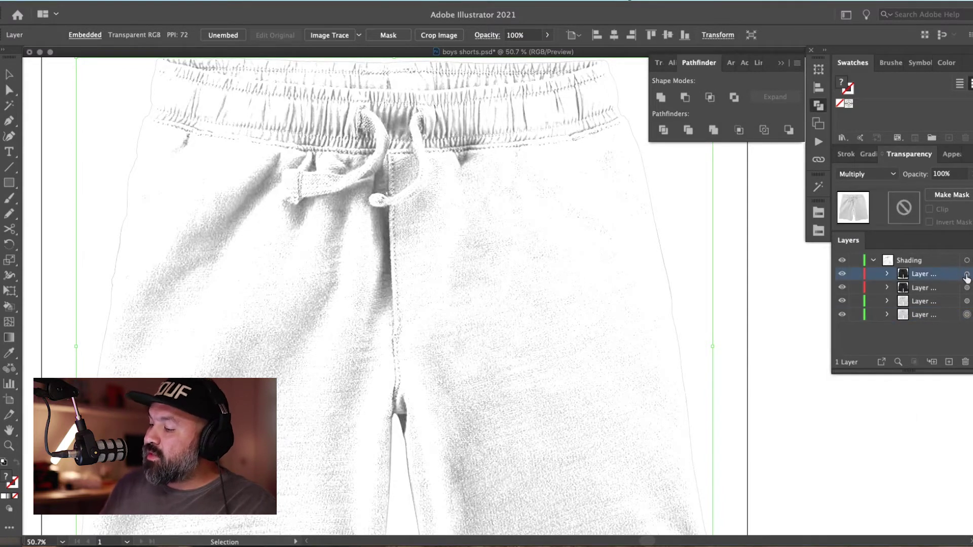
click(955, 174)
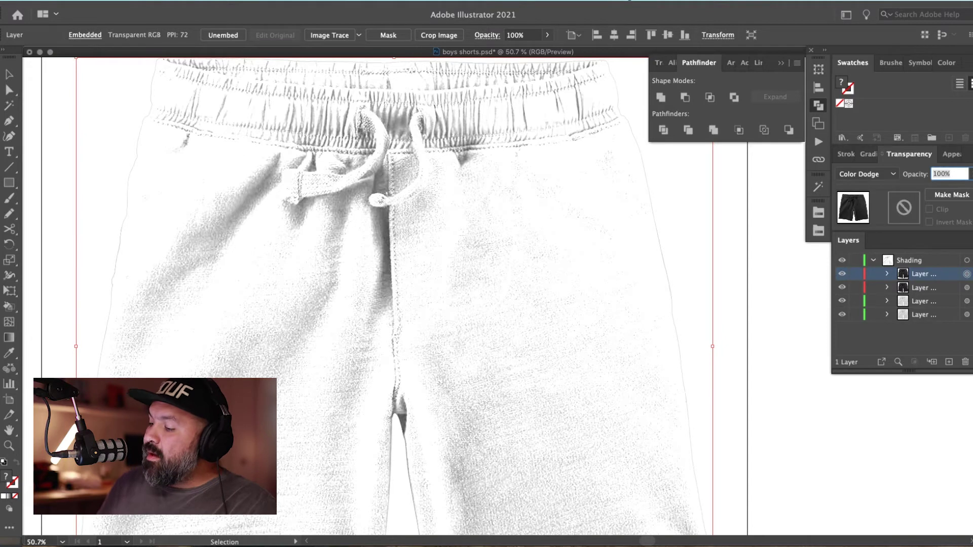
text(4)
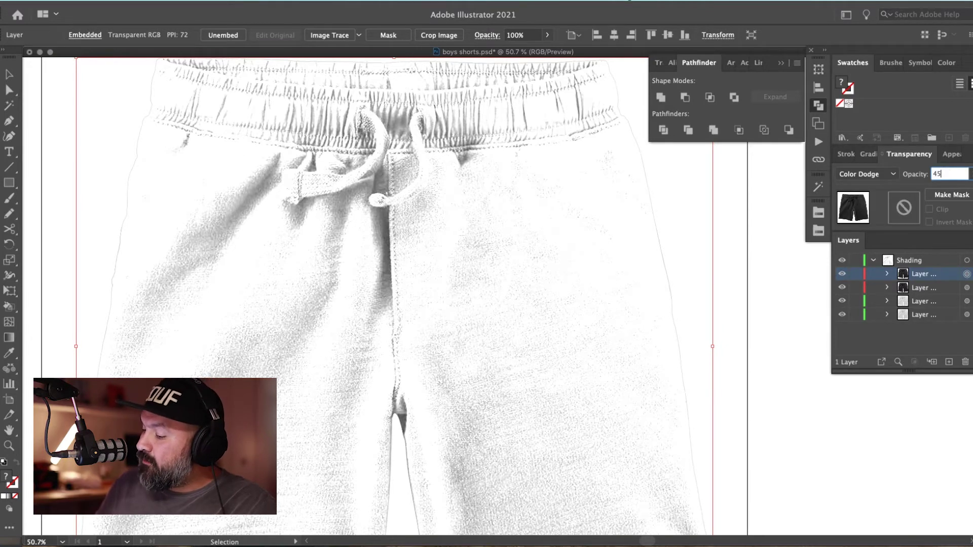
text(5)
key(Return)
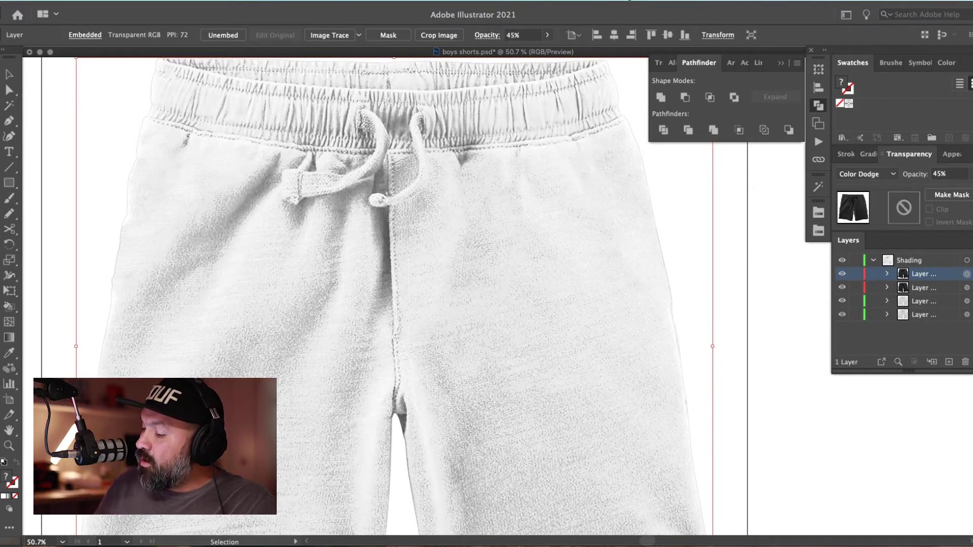
click(967, 287)
click(956, 177)
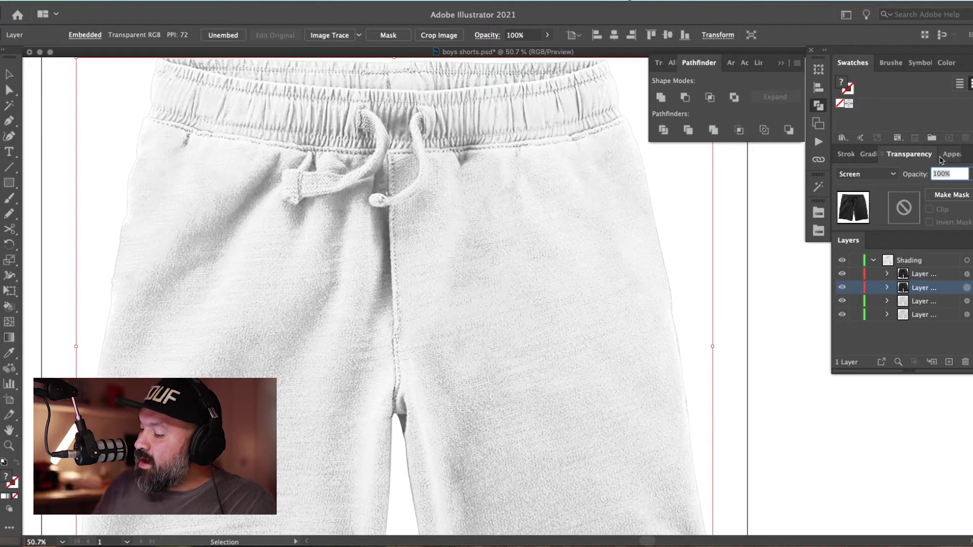
text(48)
key(Return)
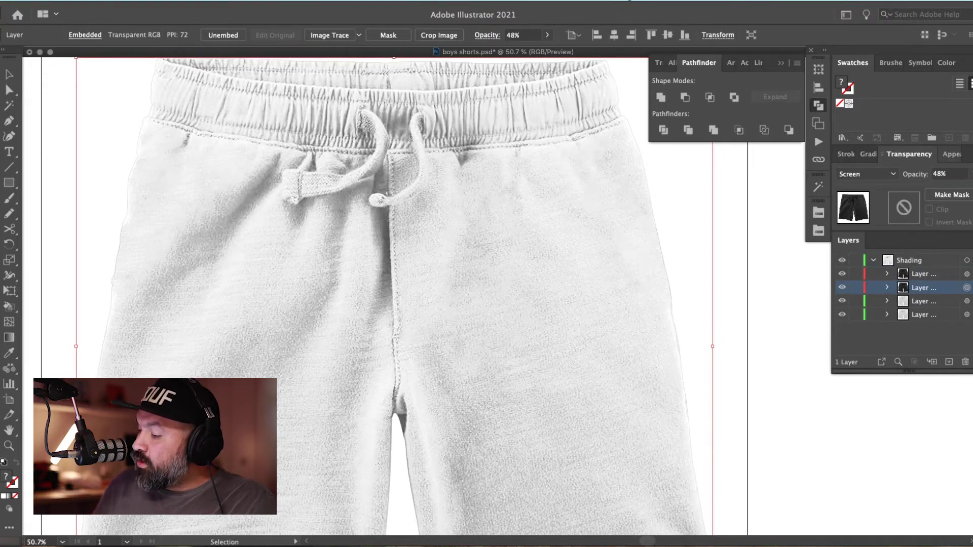
Set the opacity of the Color Burn white shorts layer to 84%
click(966, 301)
click(955, 177)
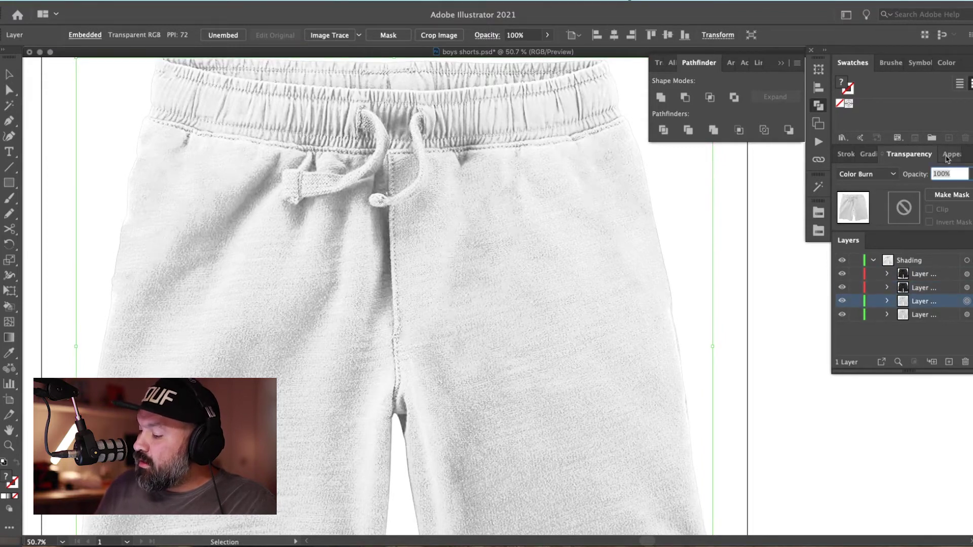
text(84)
key(Return)
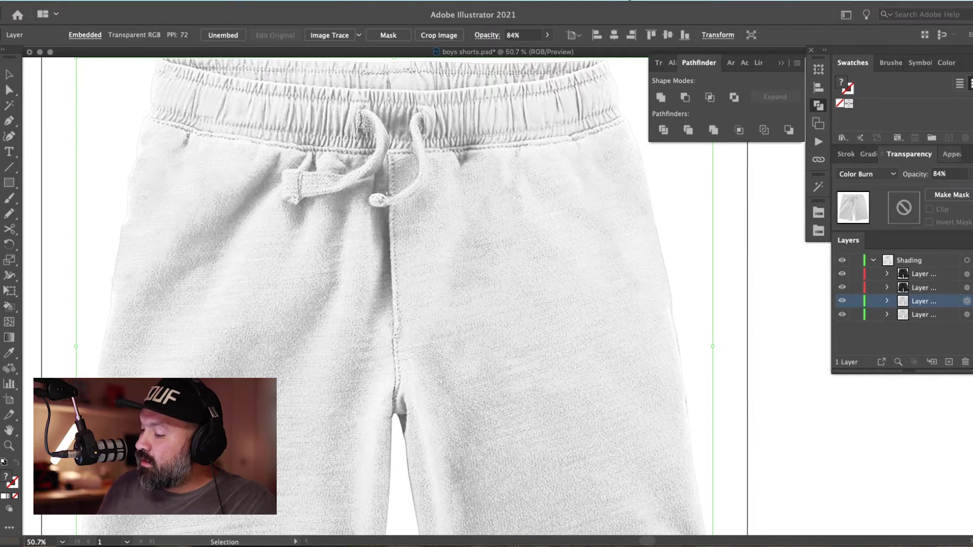
click(952, 313)
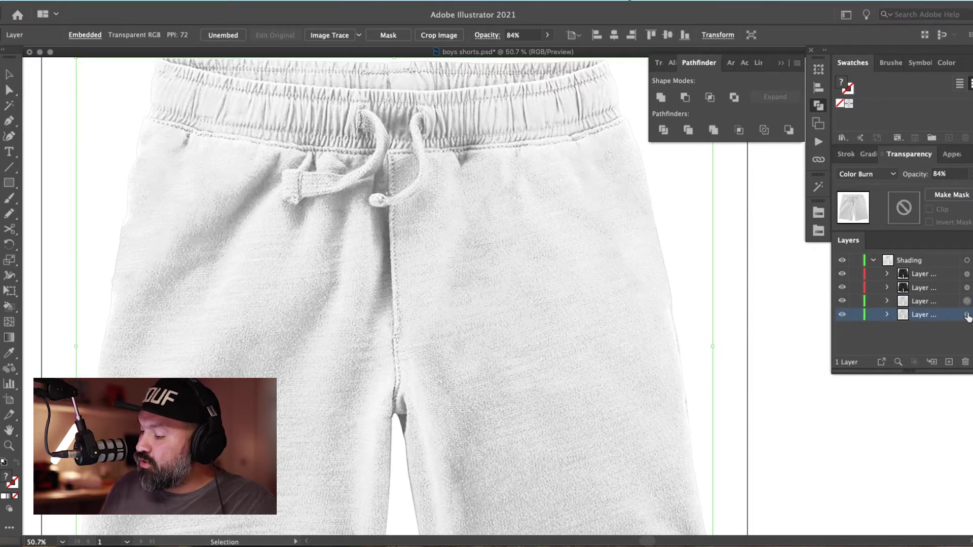
click(967, 301)
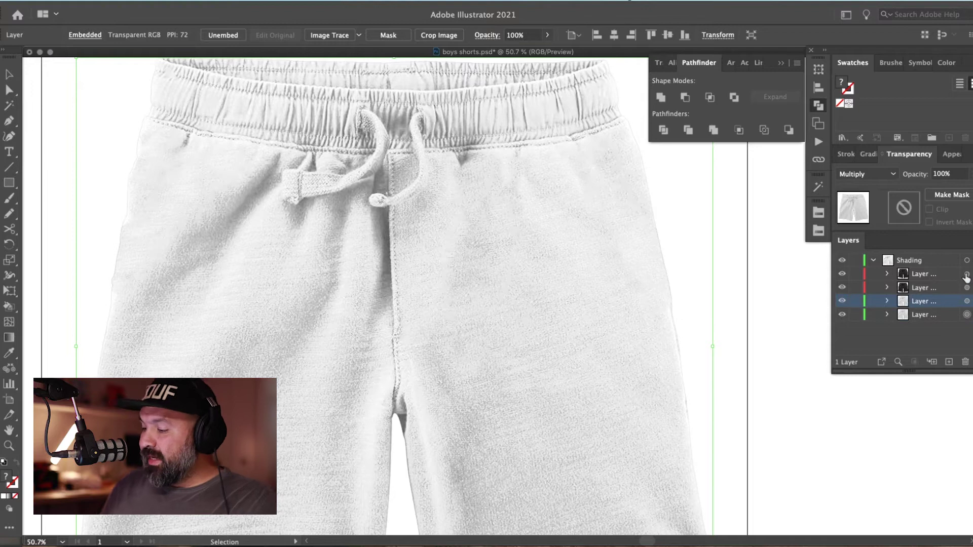
Reduce the Color Dodge layer's opacity to 23% and readjust the opacity of the Screen layer by eye
click(967, 274)
click(969, 174)
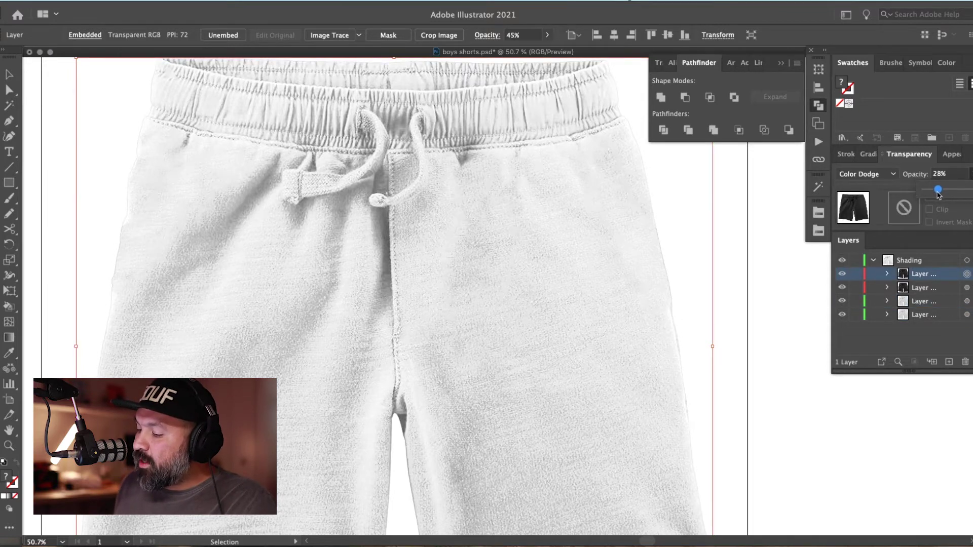
drag(937, 195, 937, 195)
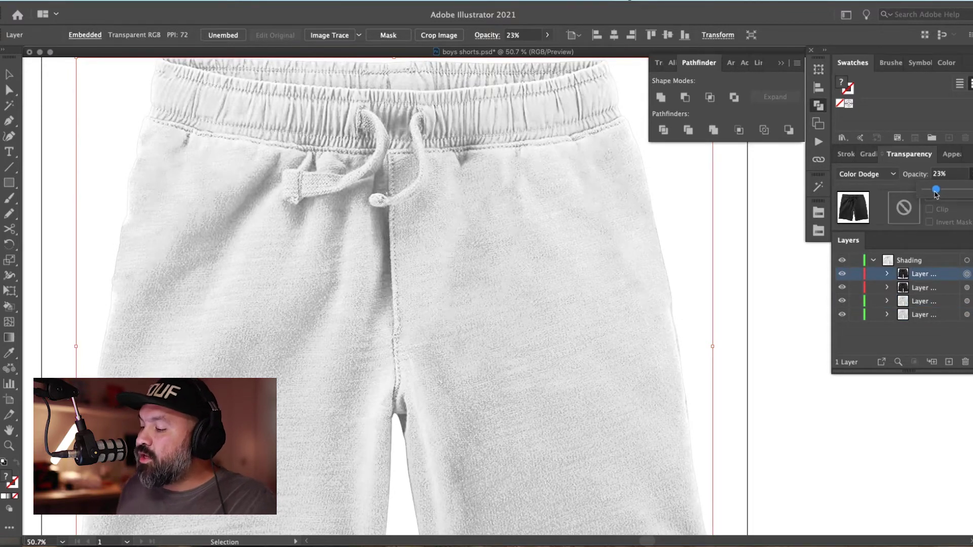
click(966, 287)
click(970, 174)
drag(947, 190, 961, 196)
Fine-tune the white shorts layers' opacities, setting the Multiply layer to about 79%, and check the whole shorts with nothing selected
click(967, 301)
click(970, 174)
click(966, 314)
click(971, 174)
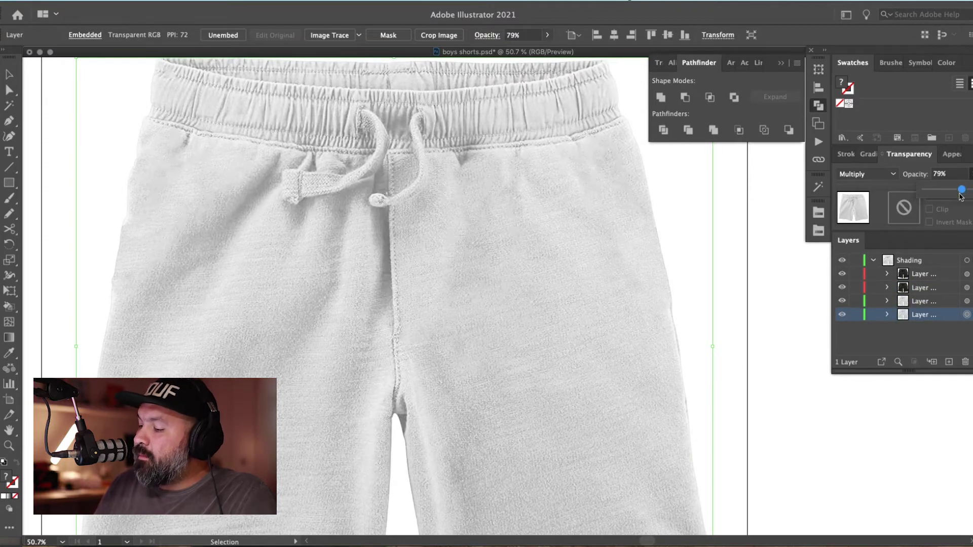
click(755, 354)
mouse_move(734, 393)
mouse_down()
mouse_move(716, 271)
mouse_move(731, 378)
mouse_up()
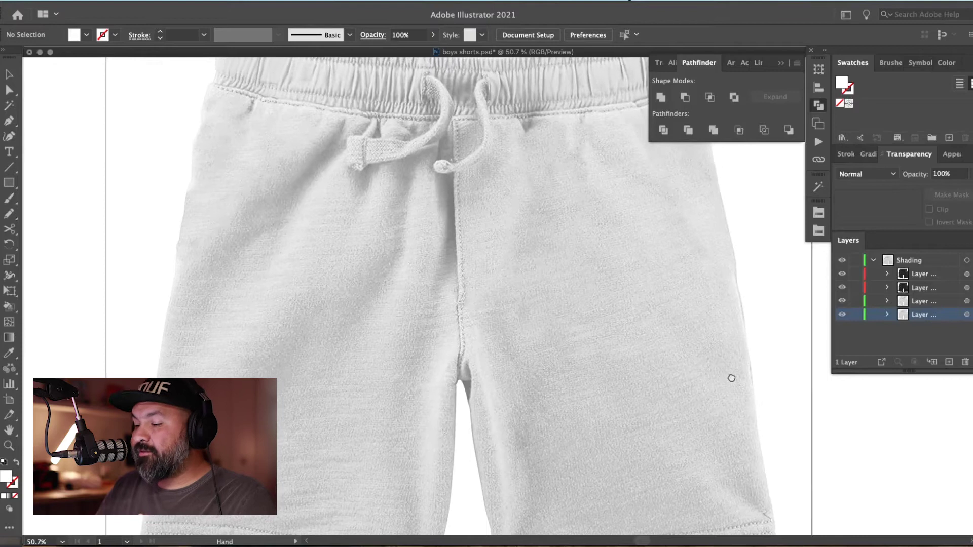
scroll(734, 370, up, 5)
key(super+0)
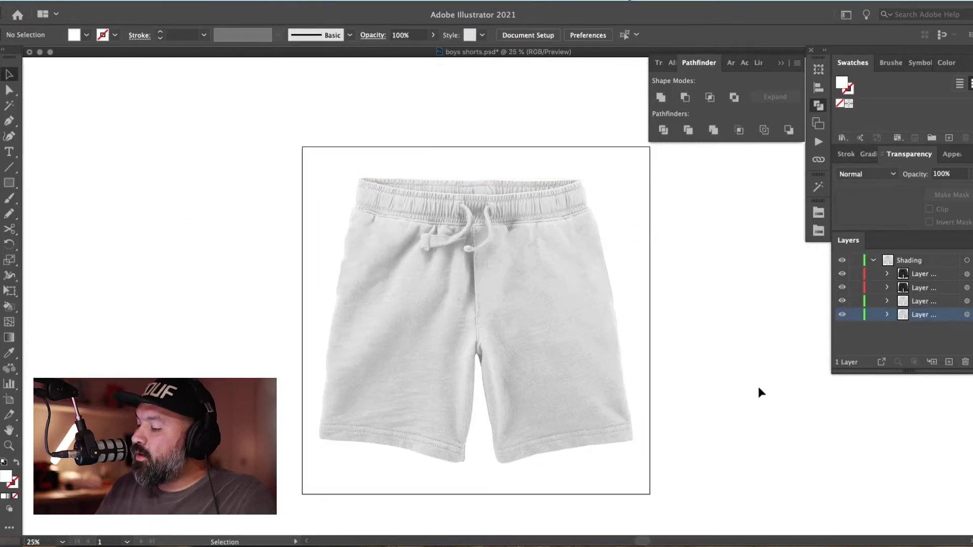
Collapse and lock the Shading layer, and add a new layer beneath it named Body Color
click(873, 260)
click(949, 362)
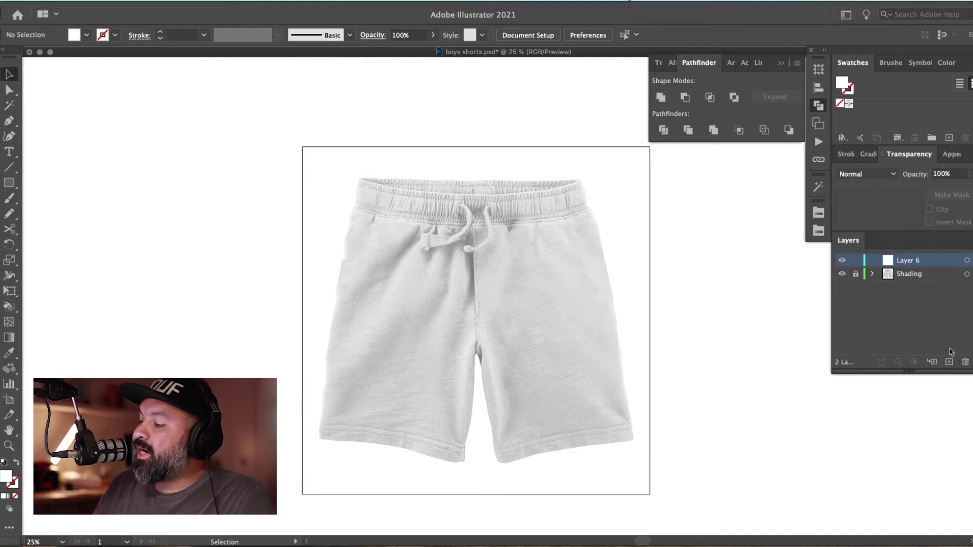
drag(939, 267, 929, 283)
double_click(911, 275)
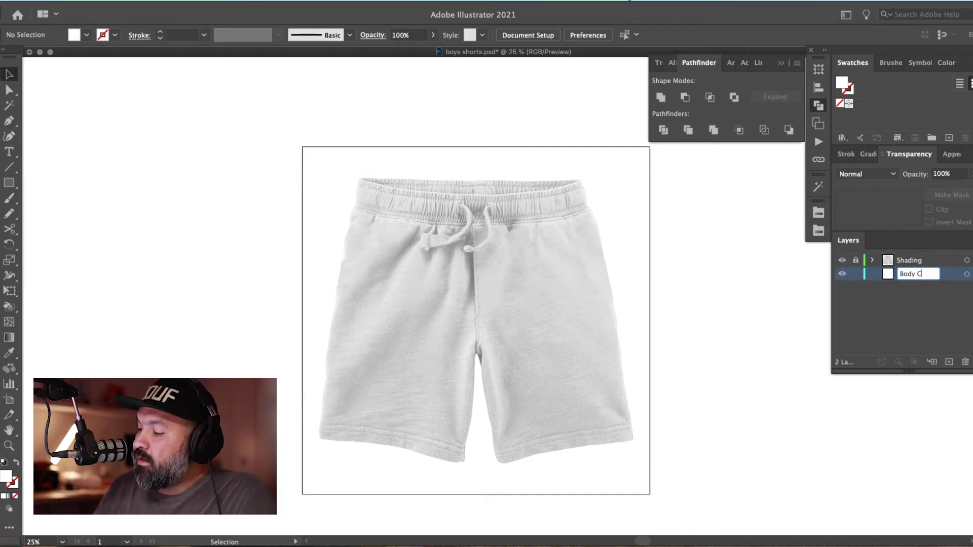
text(Body Color)
key(Return)
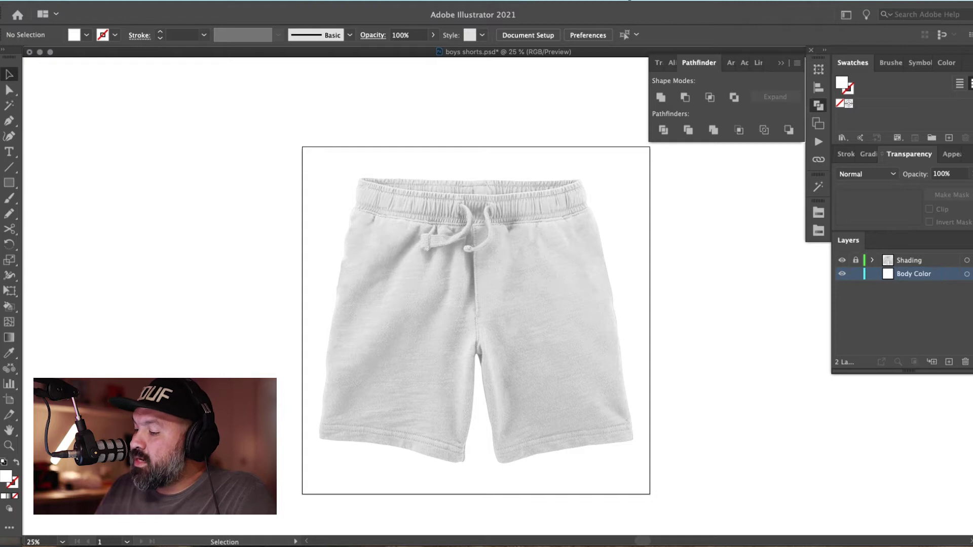
Set the fill colour to bright red, hex f21414
double_click(840, 86)
click(730, 152)
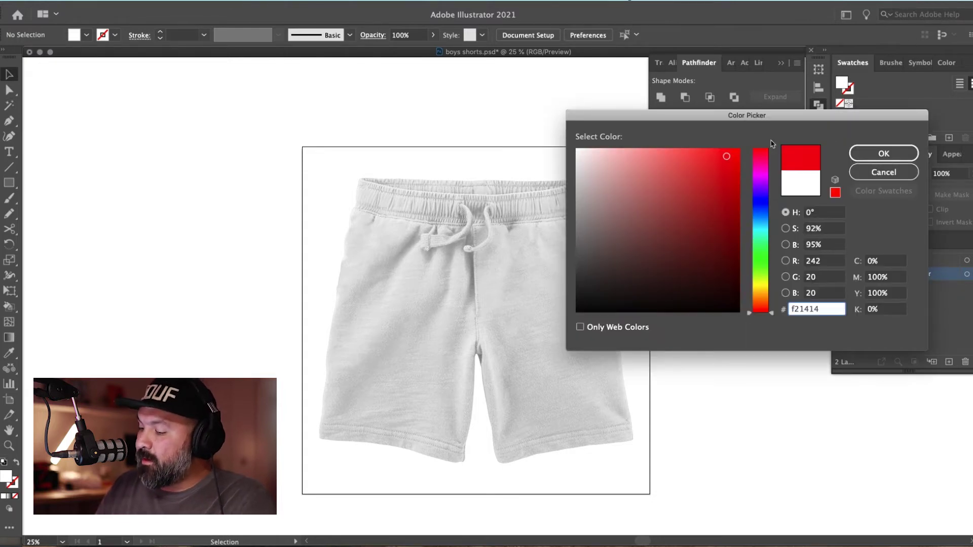
click(869, 153)
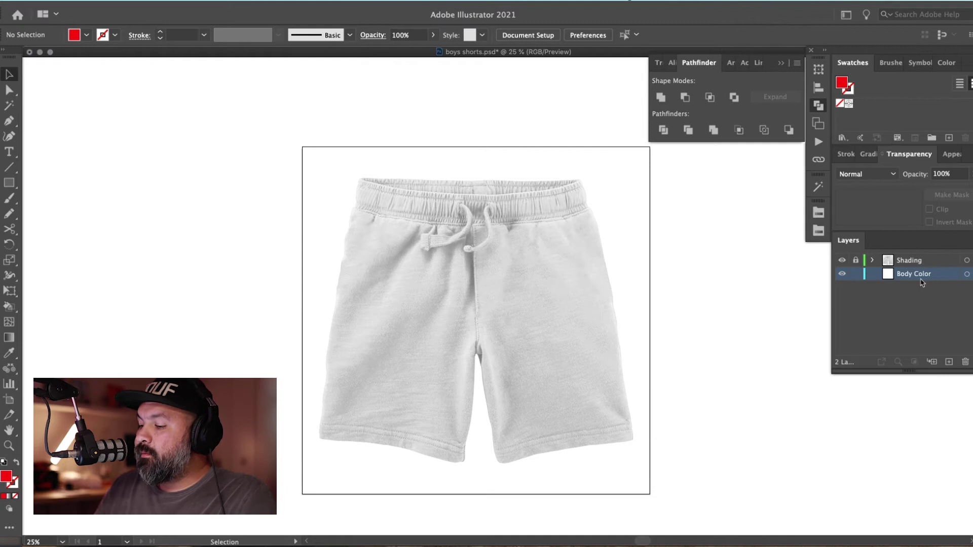
Start a Pen path on Body Color at the waistband's upper-left corner and trace around the corner down its side
key(z)
drag(404, 147, 347, 236)
drag(513, 164, 354, 345)
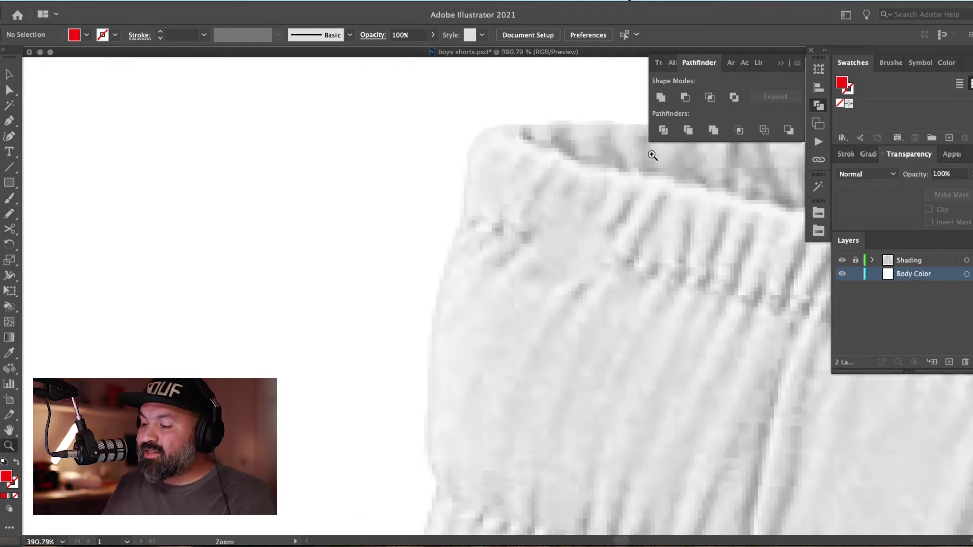
key(p)
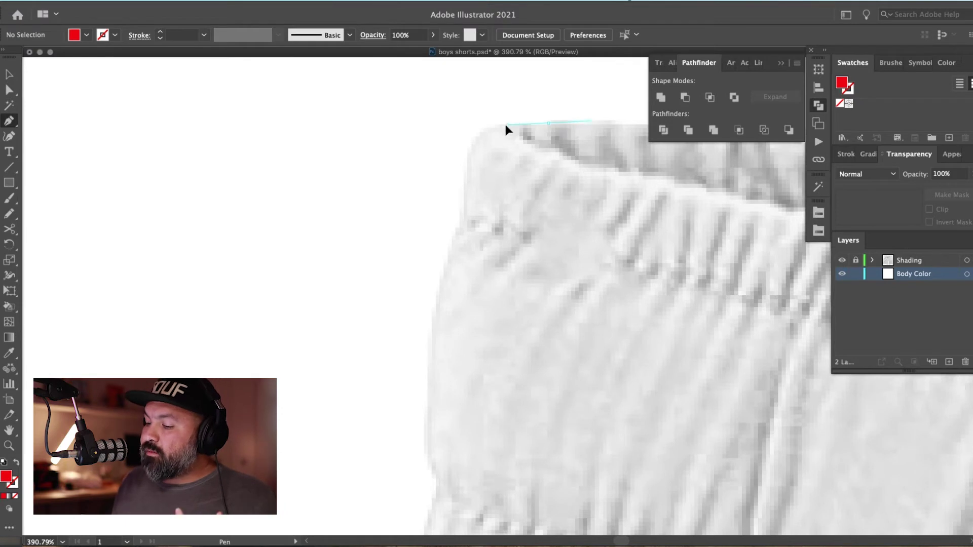
click(484, 131)
drag(469, 157, 469, 189)
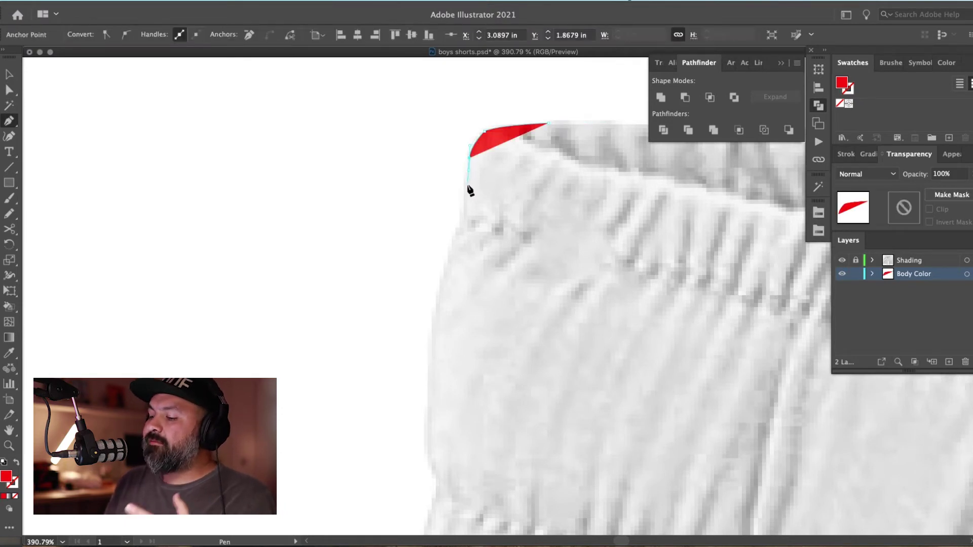
click(466, 212)
drag(451, 251, 444, 279)
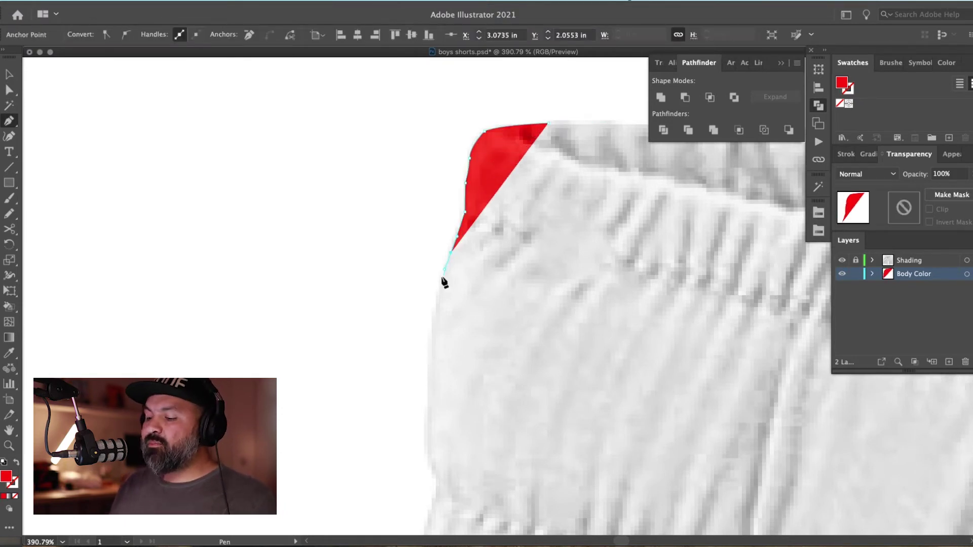
Continue the path down the waistband's left edge, through the elastic's notch, to where it meets the leg fabric
scroll(452, 204, down, 5)
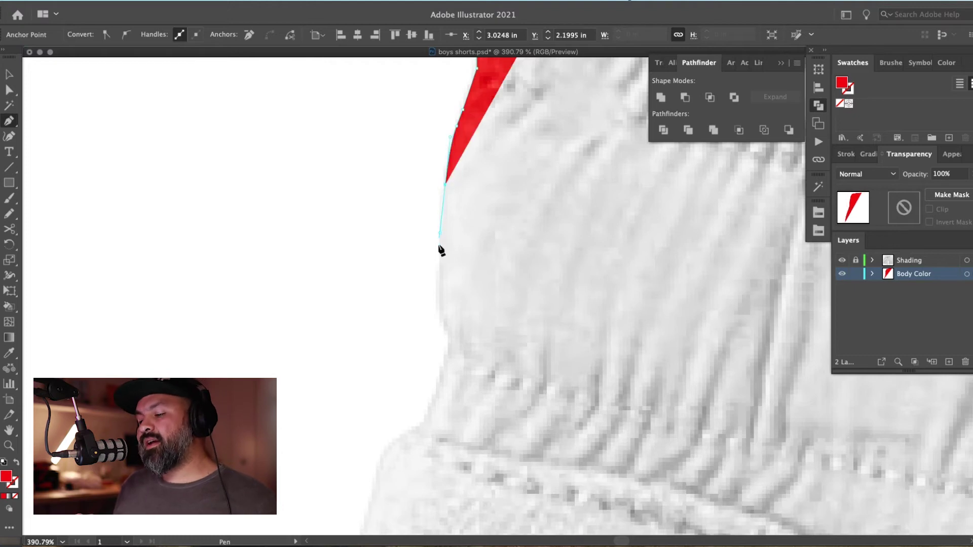
click(439, 293)
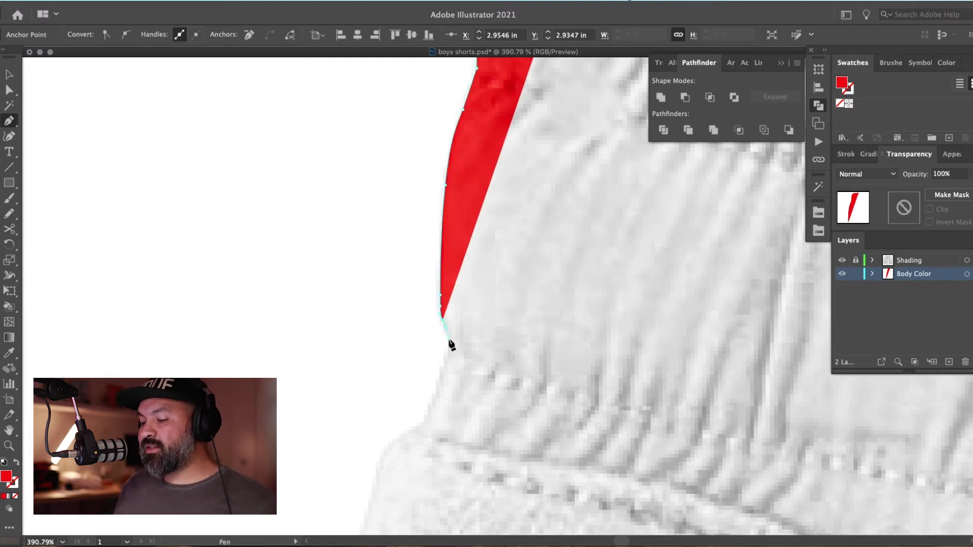
click(450, 347)
scroll(449, 347, down, 6)
scroll(449, 347, left, 2)
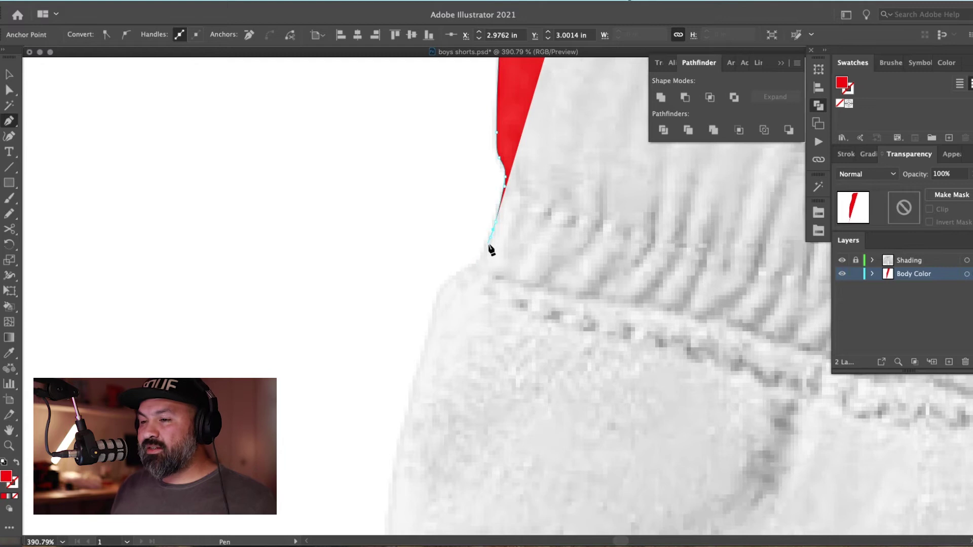
click(477, 264)
scroll(484, 273, down, 2)
scroll(483, 274, left, 2)
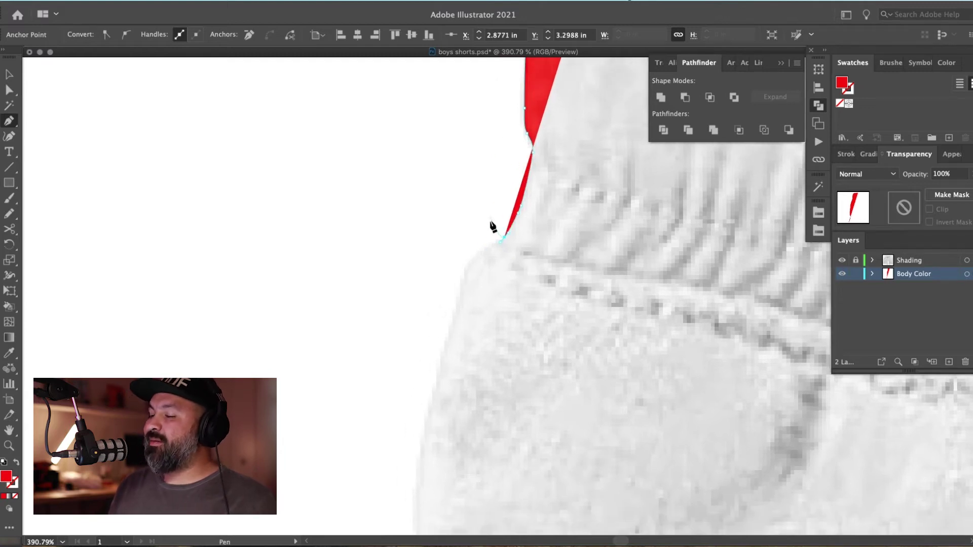
Trace the upper part of the shorts' left outer edge, just below the waistband, following its bulges
click(479, 262)
click(460, 293)
scroll(458, 284, down, 6)
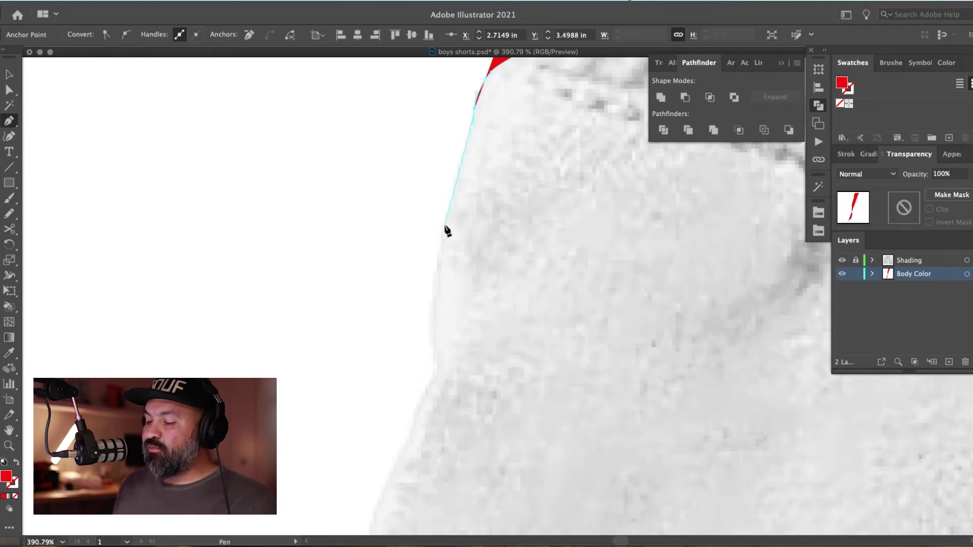
click(435, 328)
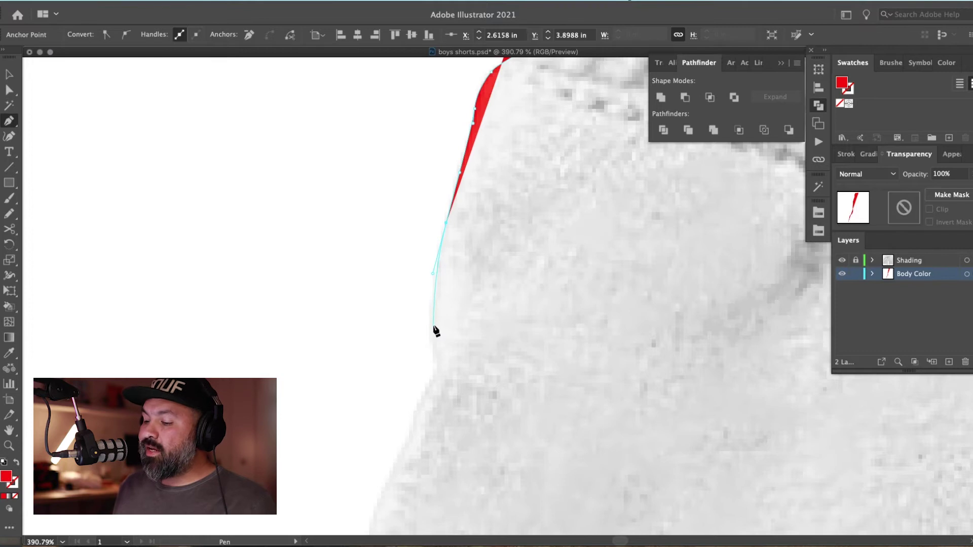
click(439, 365)
drag(447, 384, 478, 219)
click(456, 238)
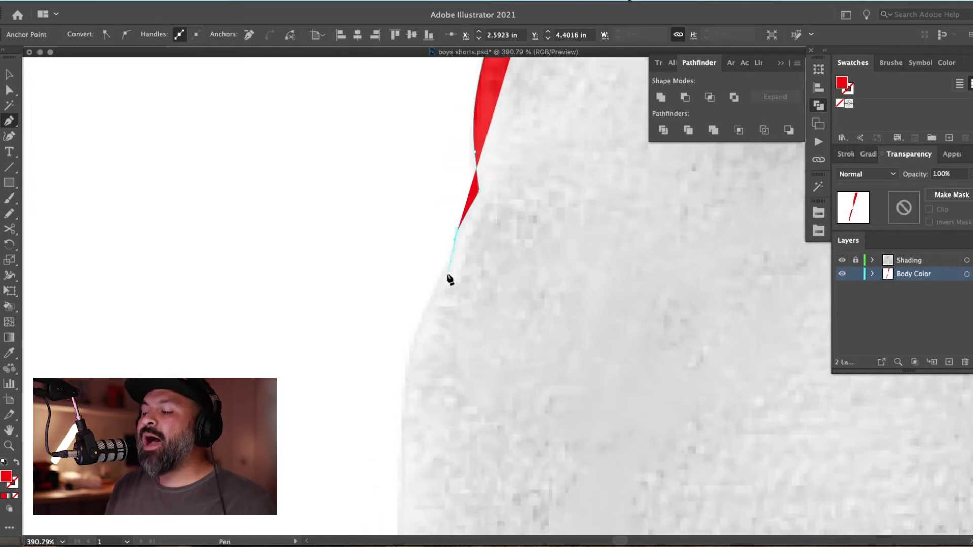
drag(430, 341, 457, 135)
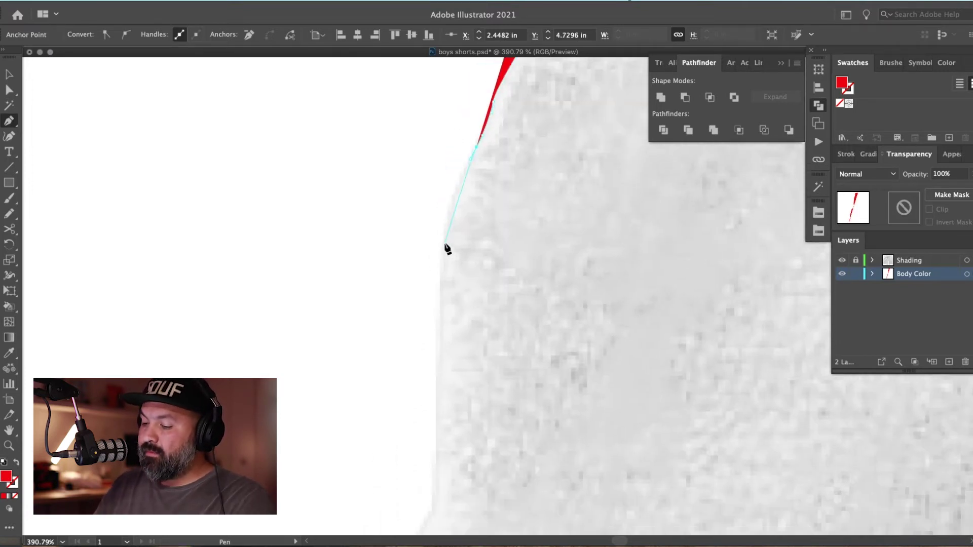
drag(446, 420, 461, 195)
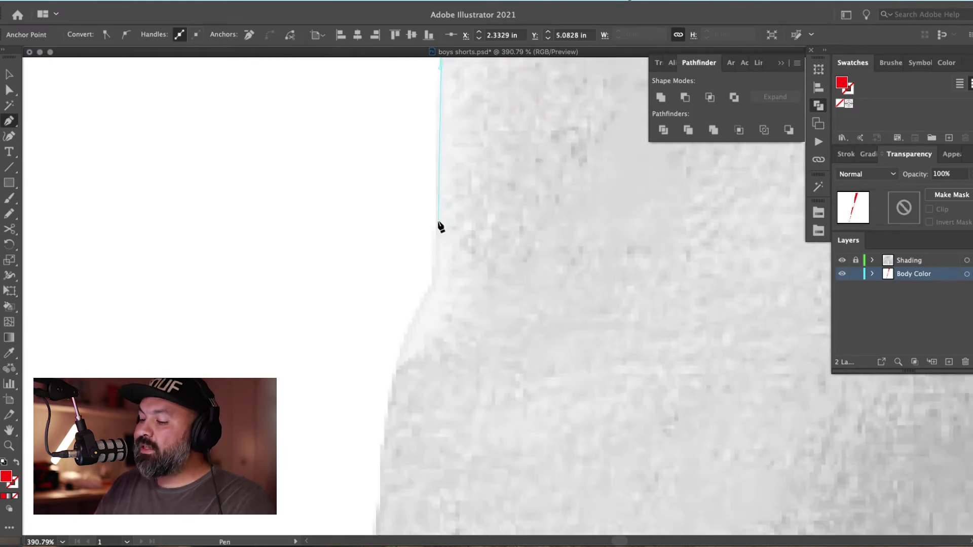
Extend the outline down the middle stretch of the left leg's outer edge with smooth curved points
click(435, 219)
drag(432, 285, 429, 298)
drag(388, 413, 417, 221)
drag(398, 362, 429, 241)
click(412, 308)
click(389, 405)
drag(384, 451, 398, 234)
drag(379, 375, 475, 326)
click(453, 450)
drag(442, 486, 461, 183)
drag(437, 406, 428, 192)
drag(419, 283, 420, 344)
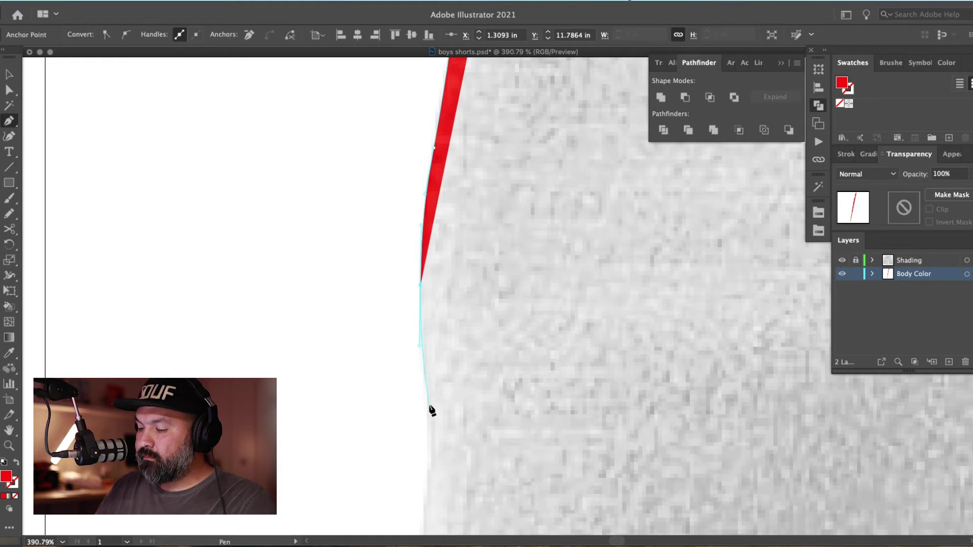
Trace the lowest part of the left leg's outer edge and curve the path around the outer hem corner
click(428, 423)
drag(428, 445, 444, 228)
drag(400, 477, 454, 203)
drag(441, 319, 439, 375)
drag(438, 499, 483, 152)
drag(462, 324, 493, 165)
drag(513, 373, 542, 377)
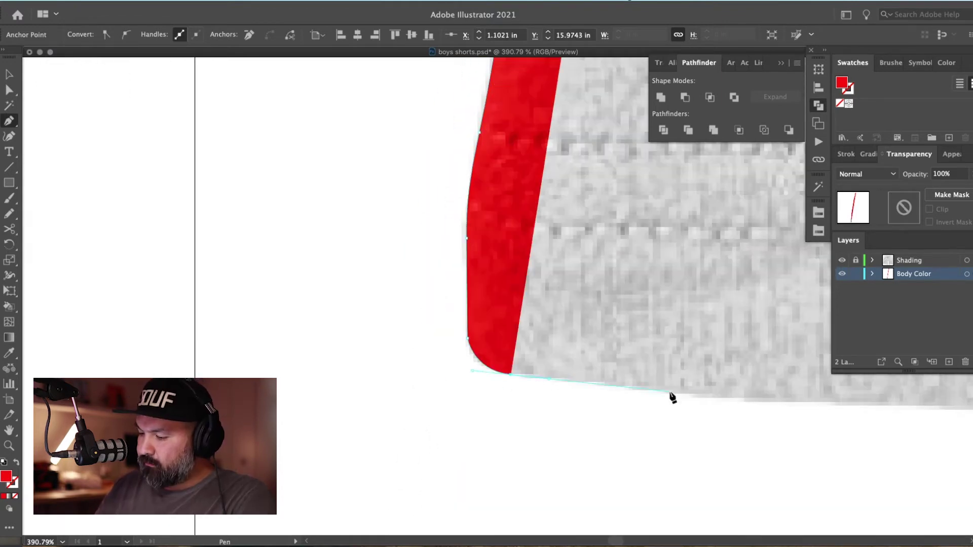
Trace along the left leg's hem and round its inner corner
click(782, 405)
drag(912, 482, 315, 401)
drag(492, 358, 560, 369)
drag(664, 381, 706, 388)
drag(764, 411, 272, 259)
drag(496, 333, 530, 342)
drag(759, 385, 304, 313)
drag(458, 363, 569, 357)
Trace up the left leg's inner edge and curve the path over the crotch
drag(601, 298, 602, 224)
drag(616, 275, 536, 460)
drag(557, 280, 544, 456)
drag(547, 238, 554, 190)
drag(562, 317, 499, 512)
drag(471, 265, 514, 248)
Trace down the right leg's inner edge and around its inner hem corner
drag(590, 450, 436, 254)
drag(404, 147, 420, 266)
drag(446, 451, 354, 152)
drag(391, 456, 281, 233)
drag(287, 358, 295, 398)
drag(324, 443, 304, 167)
drag(357, 326, 384, 325)
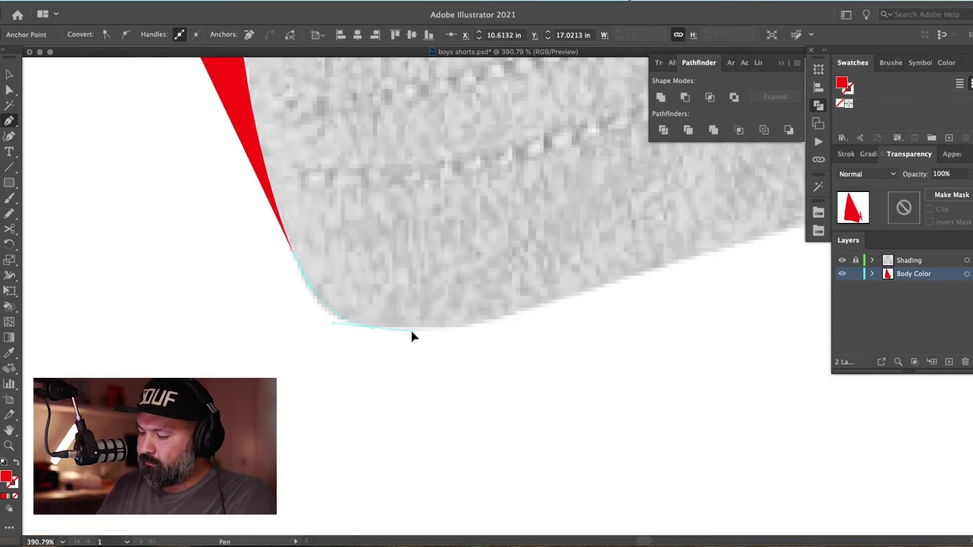
Continue the path along the right leg's hem to its outer corner
drag(489, 321, 547, 304)
drag(602, 332, 525, 400)
drag(633, 350, 405, 436)
mouse_move(595, 398)
mouse_down()
mouse_move(639, 391)
mouse_move(594, 415)
mouse_up()
drag(625, 395, 506, 416)
drag(652, 368, 671, 365)
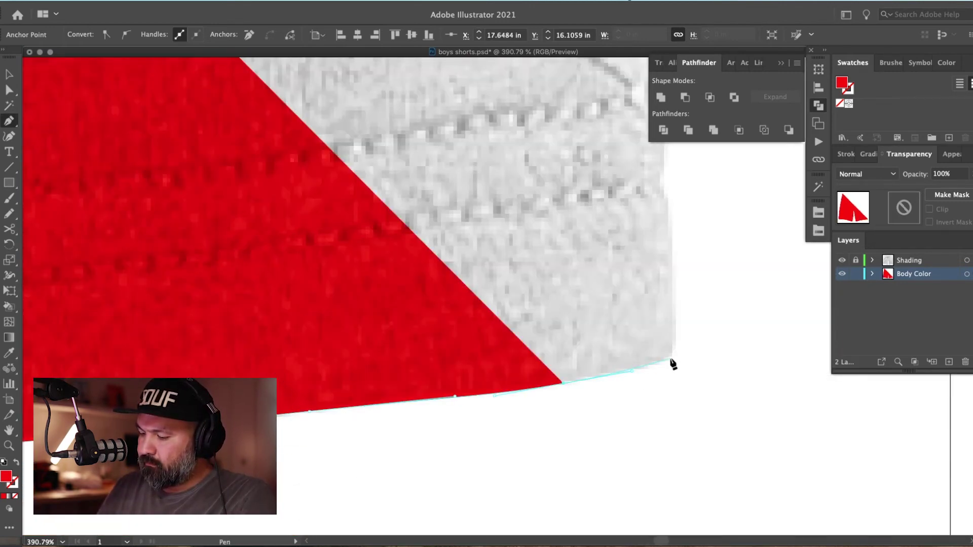
Turn the outline at the right hem's outer corner and trace up the lower outer edge of the right leg
drag(674, 304, 570, 456)
drag(571, 460, 571, 431)
drag(569, 387, 563, 336)
drag(531, 152, 522, 430)
drag(481, 152, 499, 430)
drag(439, 253, 431, 203)
drag(406, 130, 398, 81)
Trace the upper outer edge of the right leg up to the lower end of the waistband
drag(385, 101, 413, 456)
drag(393, 328, 349, 446)
drag(301, 274, 289, 218)
drag(273, 127, 284, 446)
drag(308, 316, 294, 274)
click(269, 208)
drag(226, 155, 369, 327)
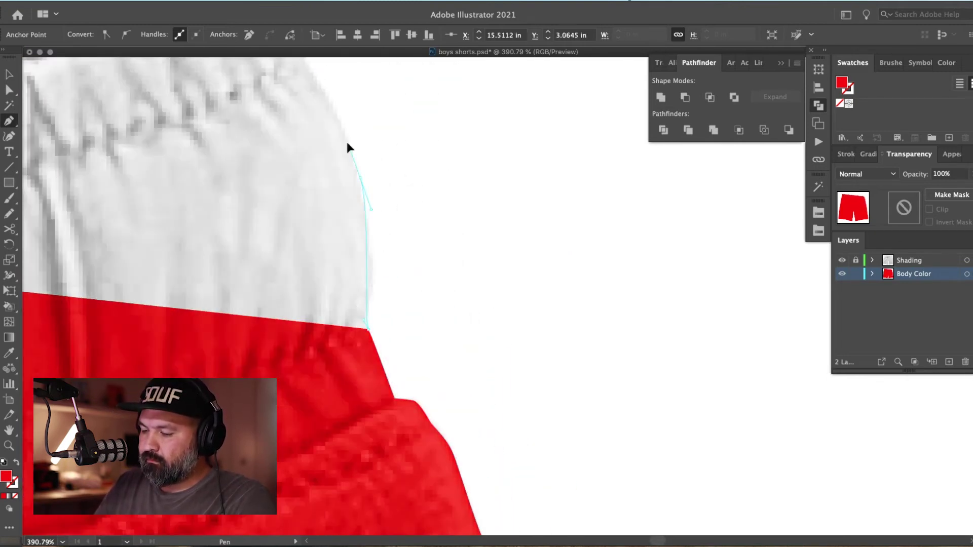
Trace up around the waistband's right end and swap the path's red fill to a stroke to reveal the edge
drag(359, 177, 438, 470)
click(344, 279)
drag(353, 269, 694, 303)
key(shift+x)
drag(439, 326, 396, 328)
drag(364, 319, 702, 341)
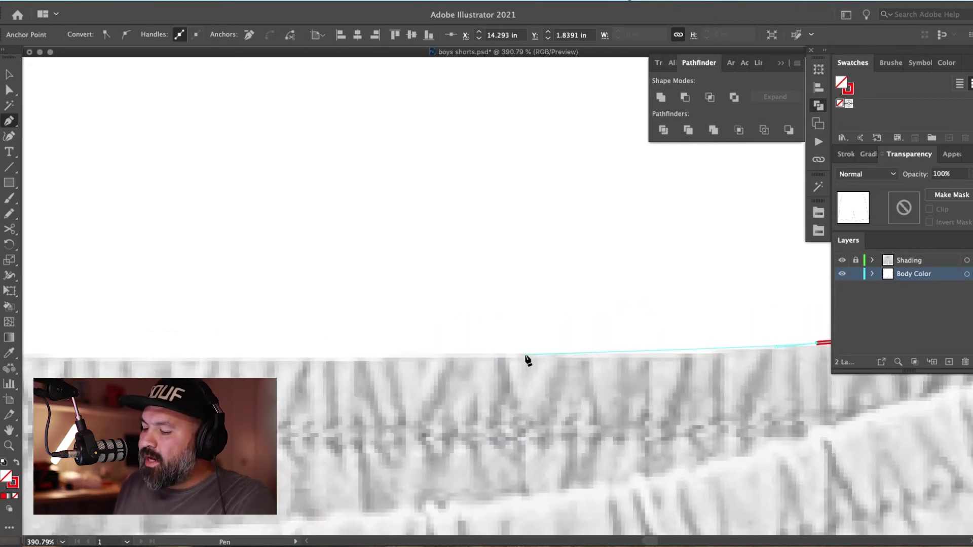
Trace the right half of the waistband's upper back edge, heading toward the left
drag(523, 354, 683, 390)
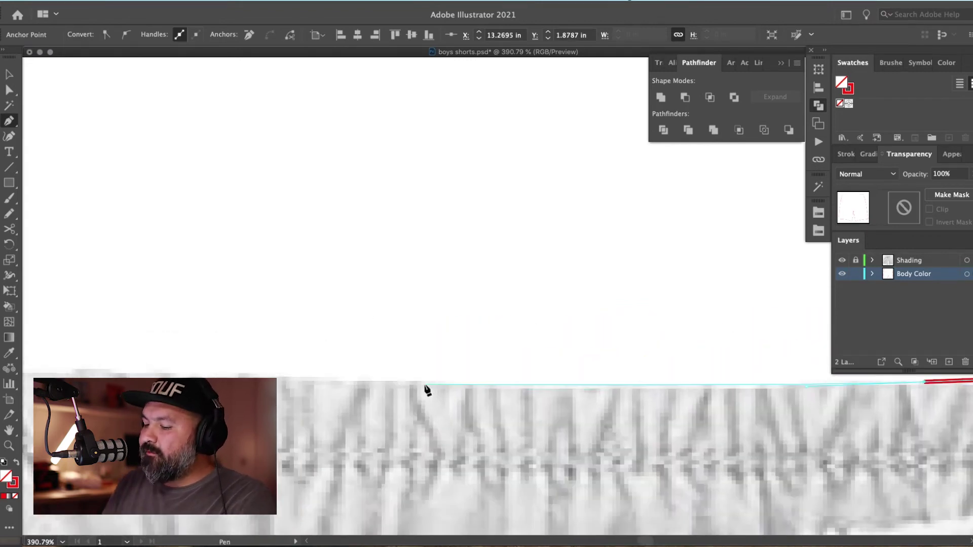
drag(421, 381, 794, 395)
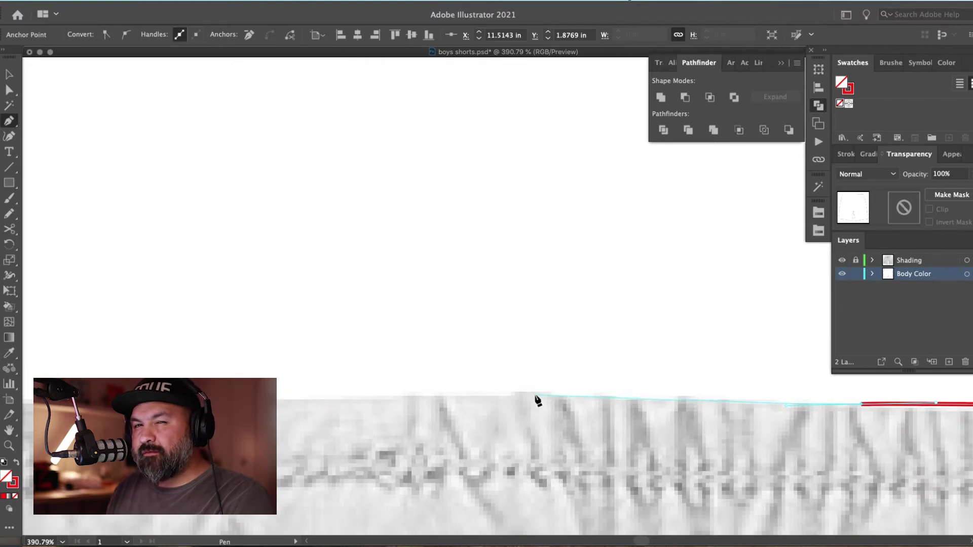
drag(533, 392, 484, 398)
drag(269, 400, 239, 406)
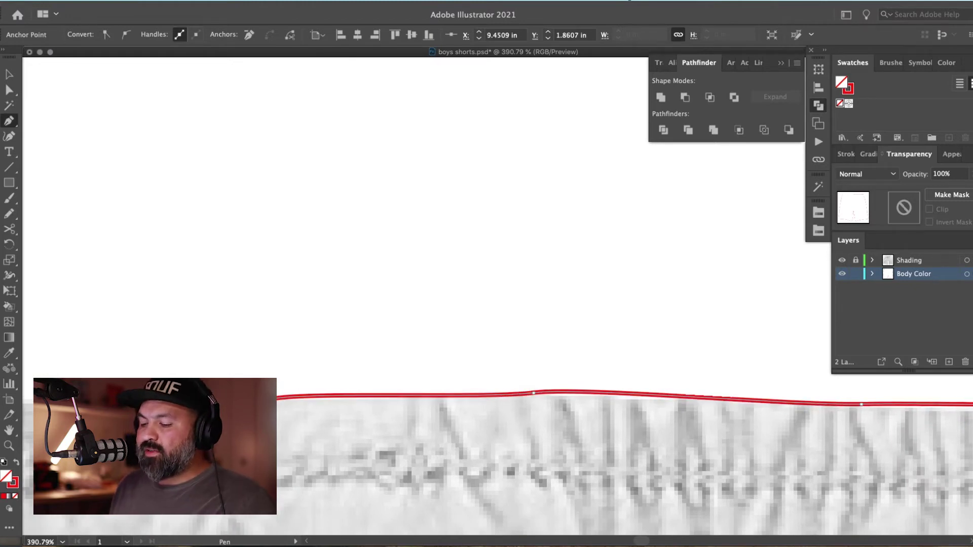
drag(308, 384, 767, 382)
click(537, 393)
drag(489, 368, 779, 365)
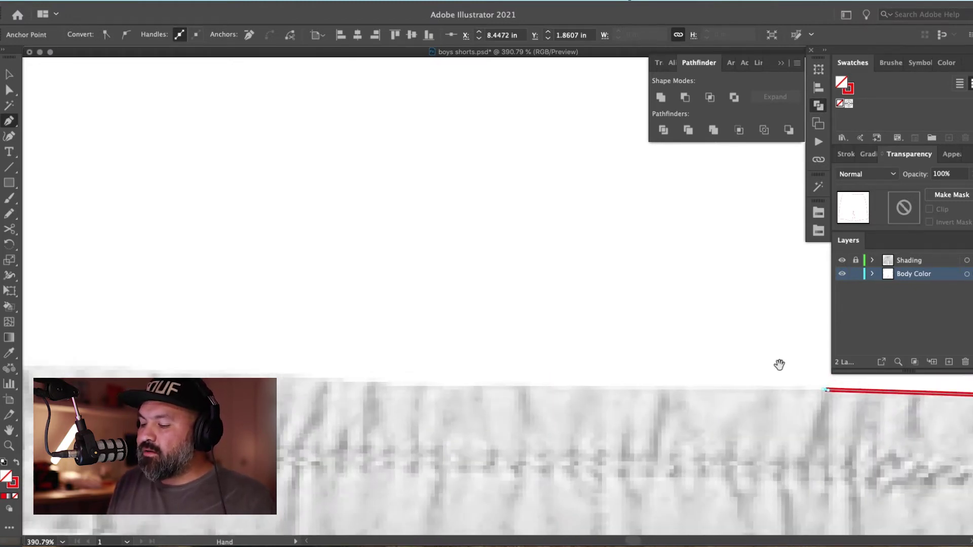
Continue along the left half of the waistband's upper back edge, following its small ripples
click(474, 385)
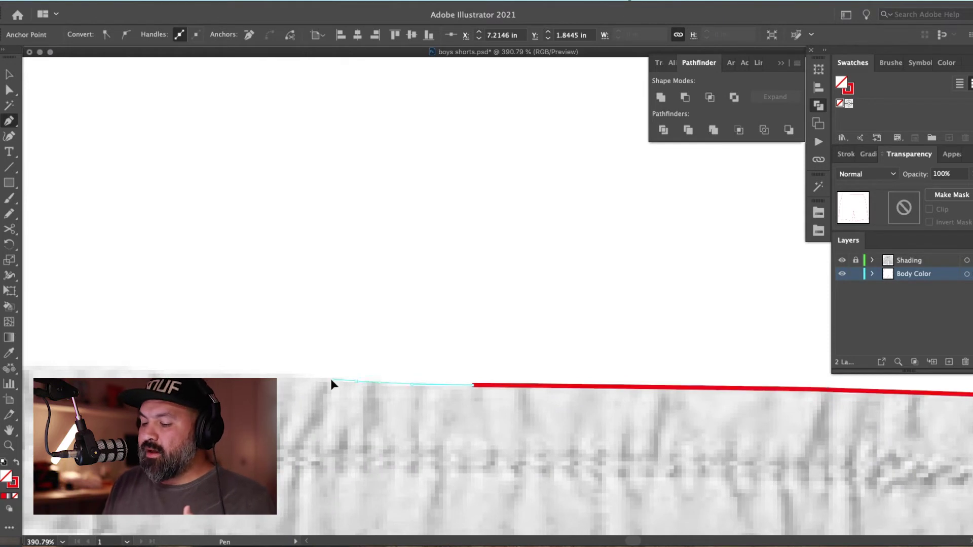
scroll(636, 336, left, 5)
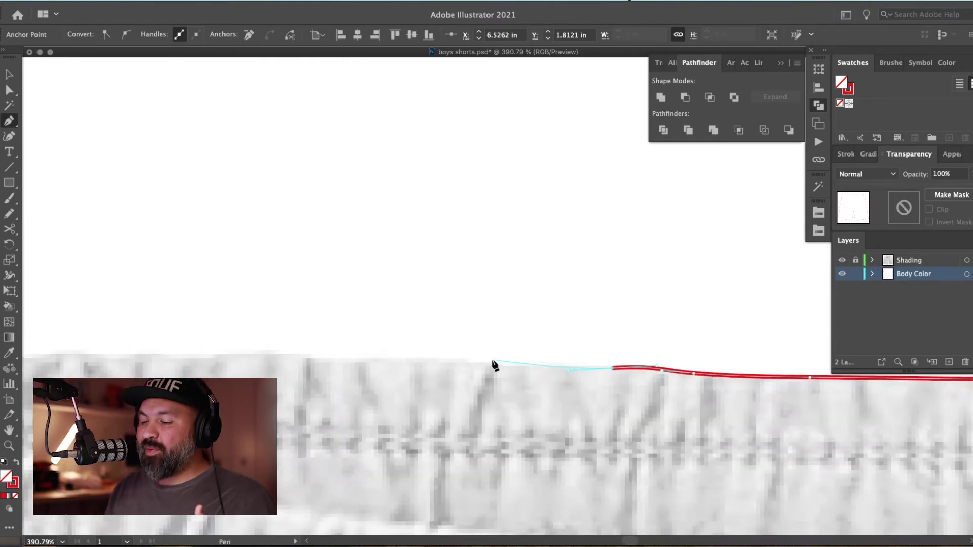
click(493, 362)
click(355, 360)
drag(289, 354, 557, 363)
drag(509, 362, 489, 361)
drag(459, 363, 394, 364)
drag(377, 362, 359, 360)
Trace the last stretch of the waistband's upper edge and close the path at its starting point
drag(498, 350, 708, 350)
drag(490, 359, 468, 361)
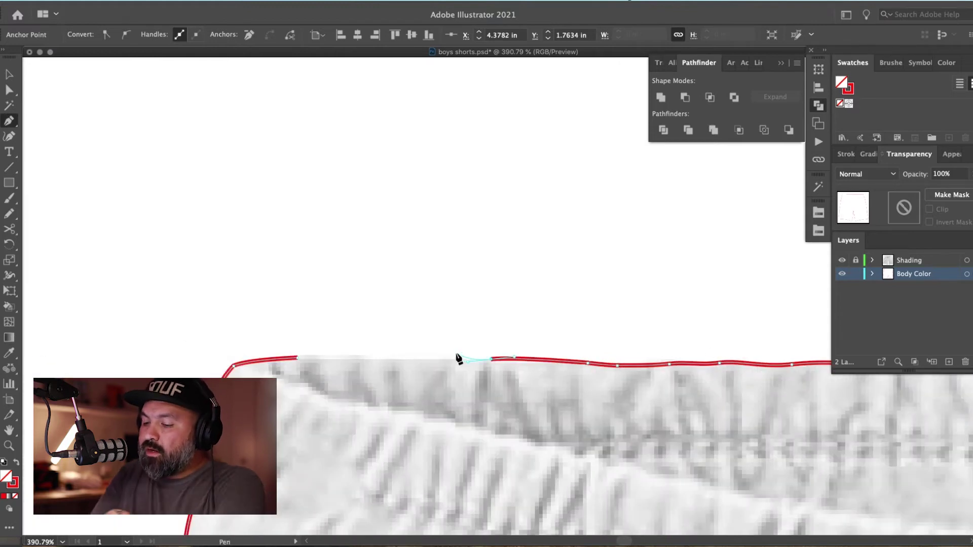
click(375, 361)
click(345, 359)
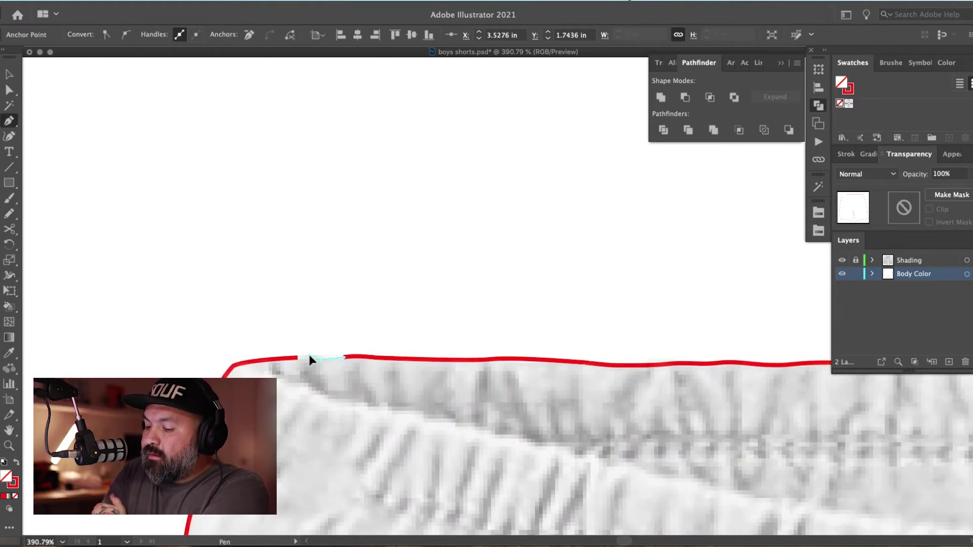
click(314, 358)
click(297, 357)
Swap the closed outline's red stroke back to a fill and deselect it to check the whole shorts
key(super+minus)
key(super+minus)
key(super+minus)
key(super+minus)
key(super+minus)
key(super+minus)
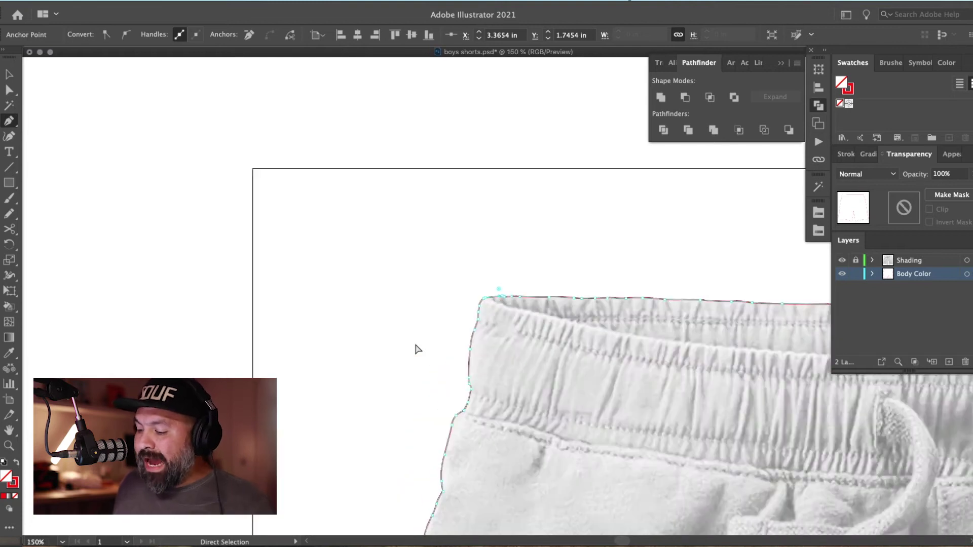
drag(724, 382, 525, 150)
key(super+minus)
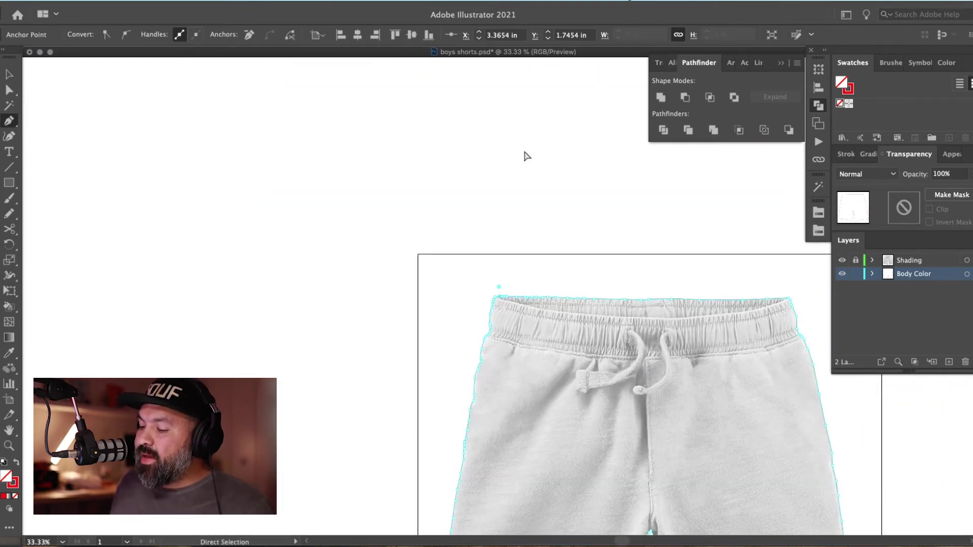
scroll(524, 150, down, 10)
scroll(524, 151, right, 9)
scroll(560, 351, up, 1)
key(shift+x)
key(v)
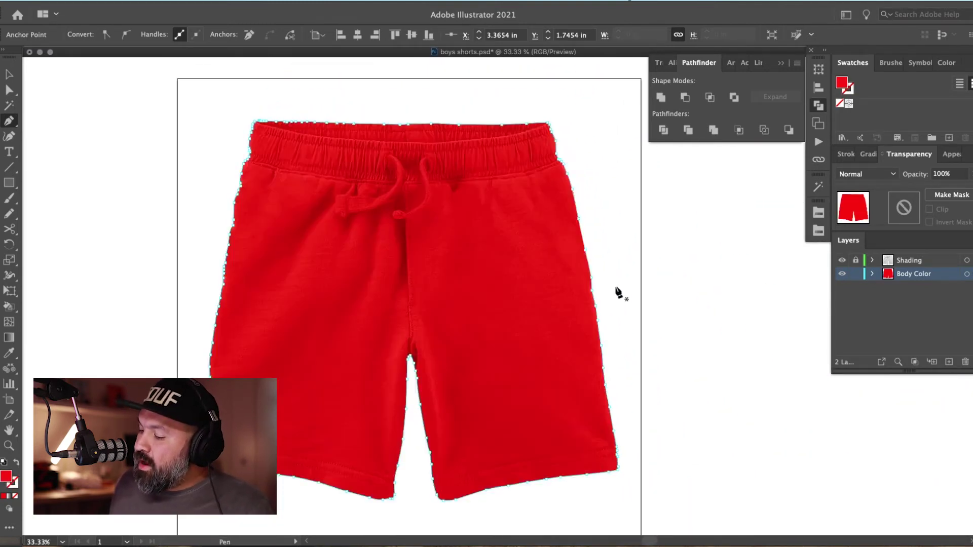
click(651, 254)
scroll(651, 254, up, 2)
scroll(678, 255, left, 1)
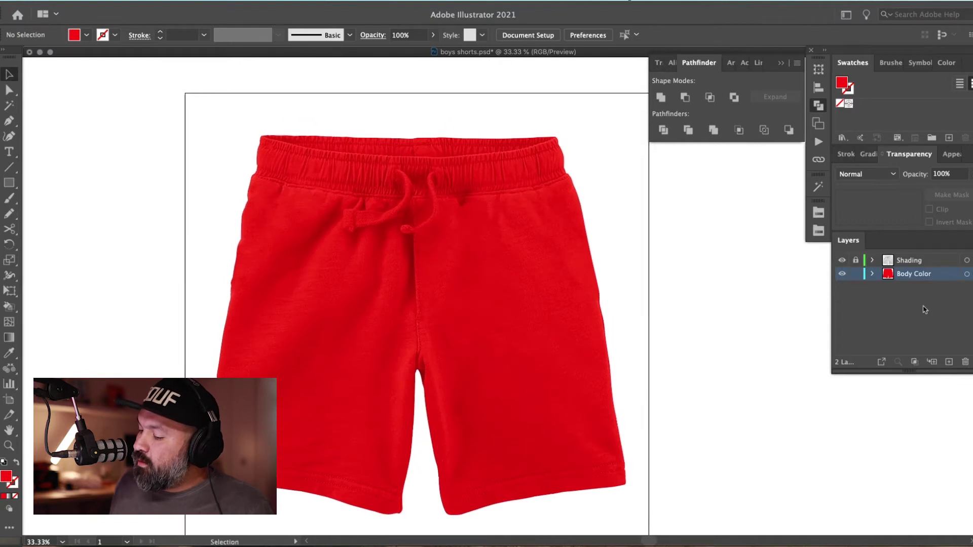
Expand the Shading layer and adjust the opacity of its Color Dodge and Screen images to tune the highlights
click(872, 261)
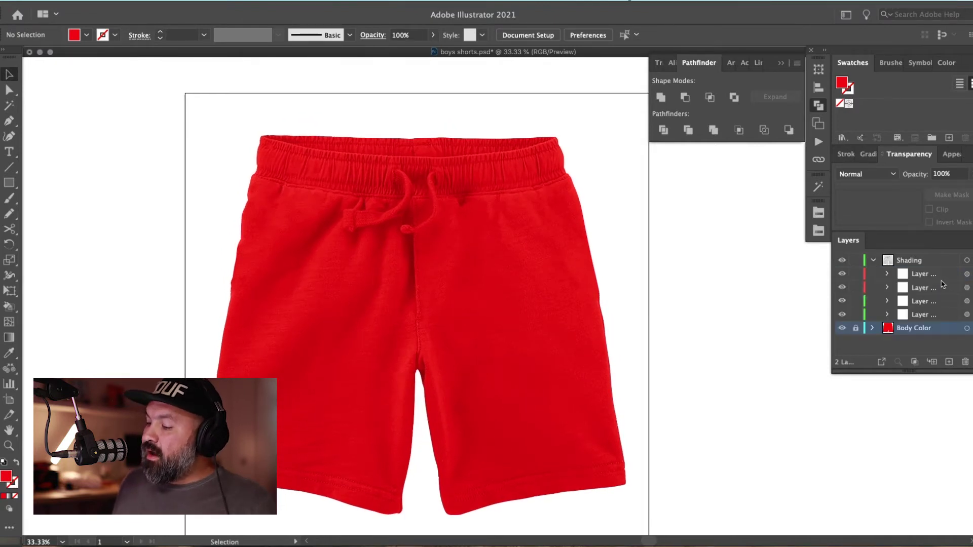
click(967, 274)
click(970, 174)
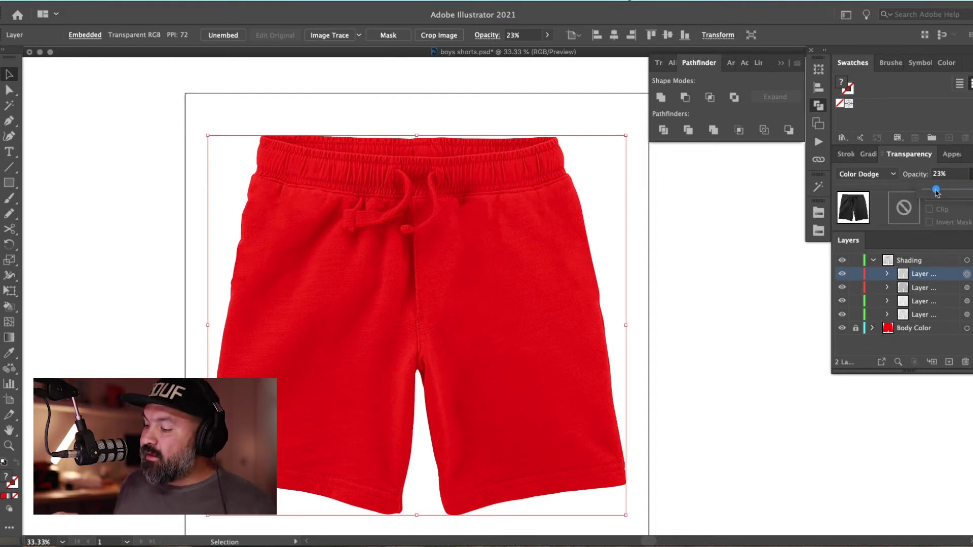
drag(949, 193, 948, 192)
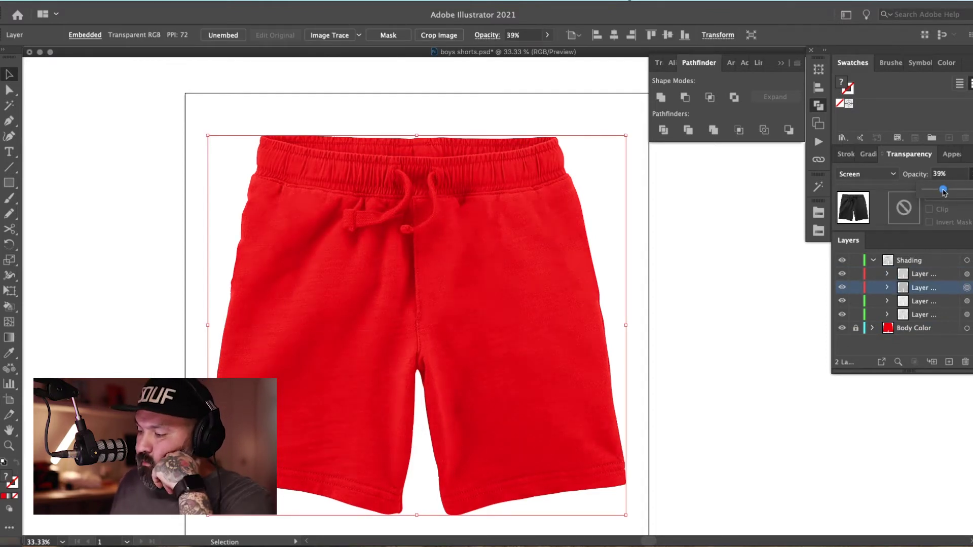
drag(943, 191, 947, 193)
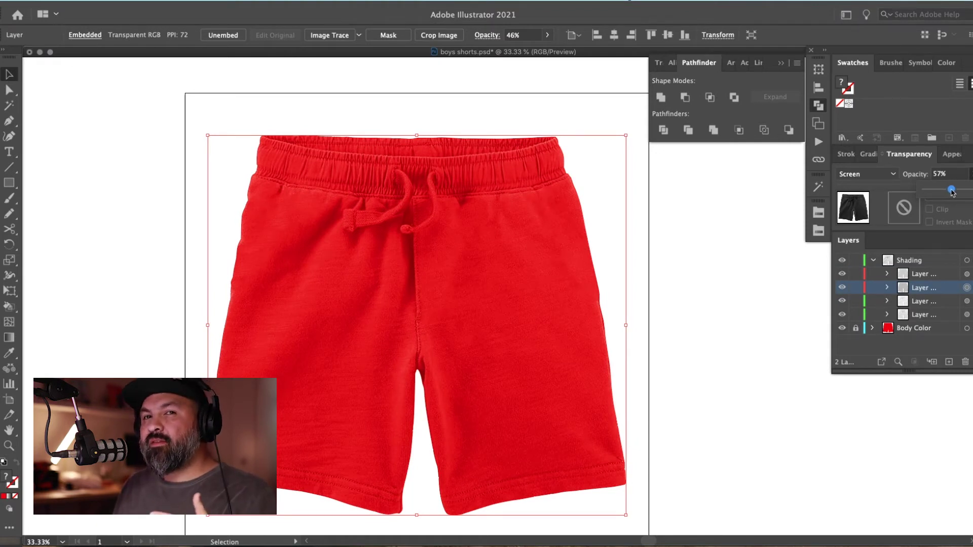
Set the Color Burn shading image's opacity to about 80% and the Multiply one's to 83%
click(966, 301)
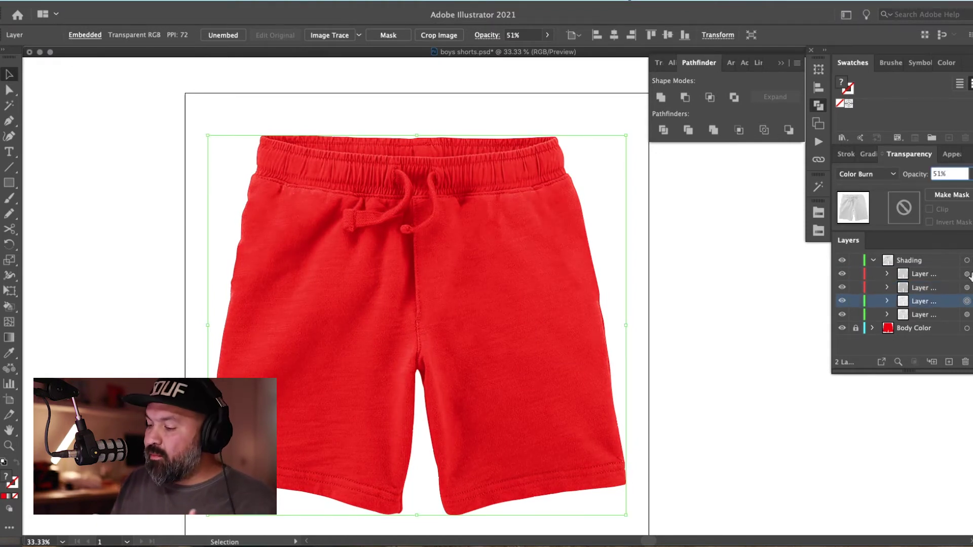
click(970, 173)
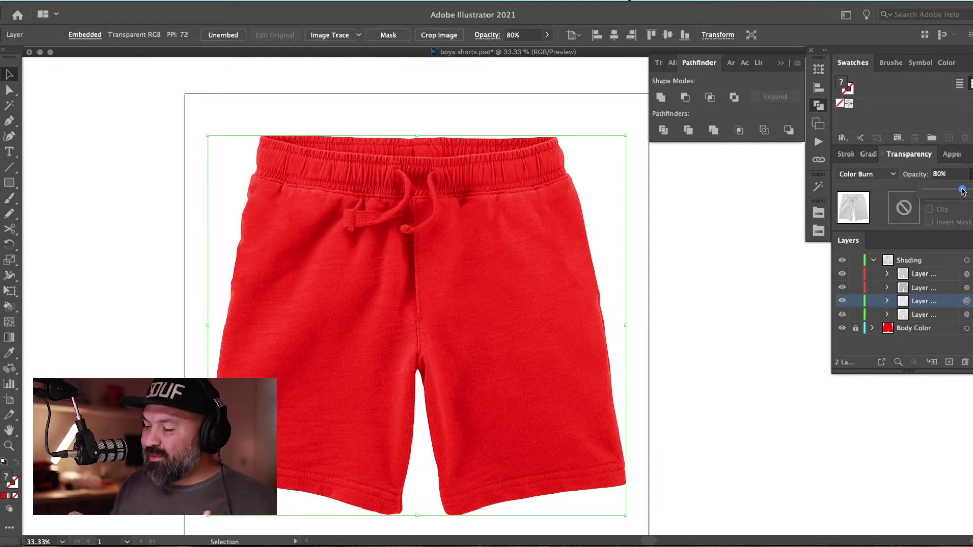
key(super+alt+bracketleft)
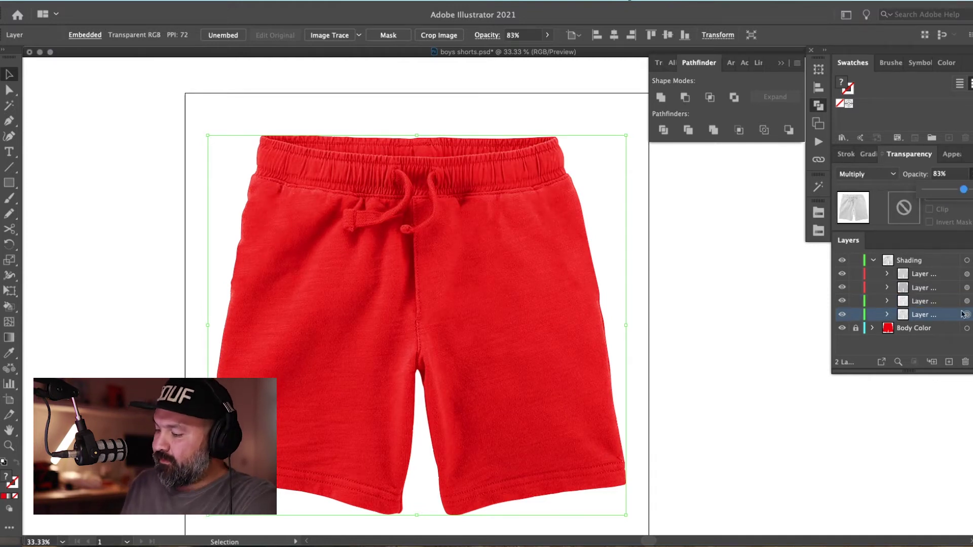
click(965, 314)
Collapse and lock the Shading layer, then add a layer named Art between Shading and Body Color
click(873, 260)
click(856, 260)
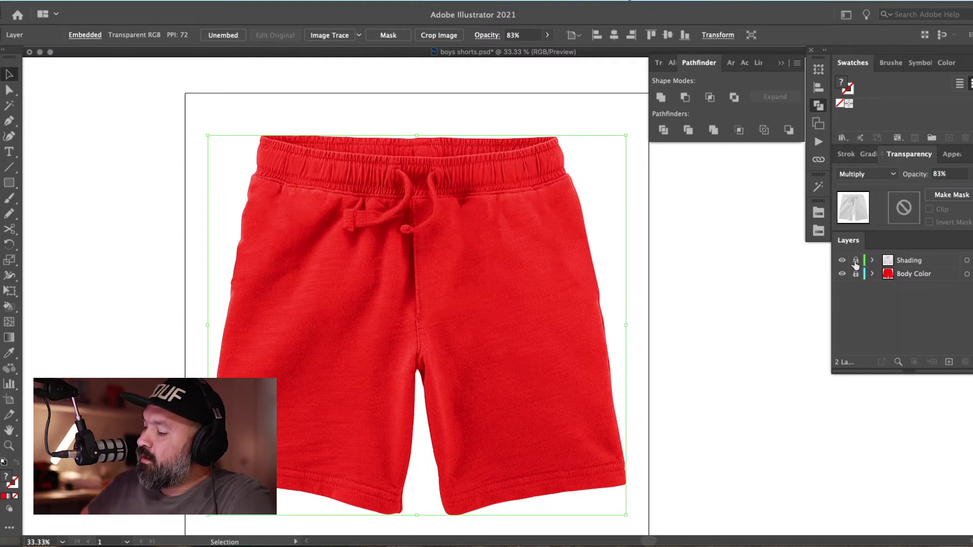
click(930, 276)
click(949, 363)
double_click(912, 273)
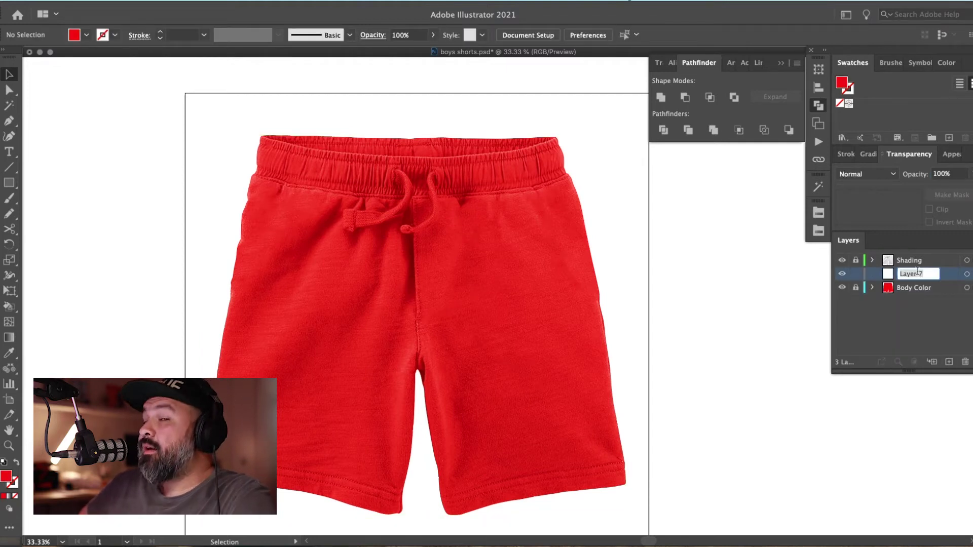
text(Art)
key(Return)
Unlock the Shading and Body Color layers and resize Artboard 1 to 6 in wide by 6 in high
drag(655, 347, 506, 314)
scroll(507, 314, down, 1)
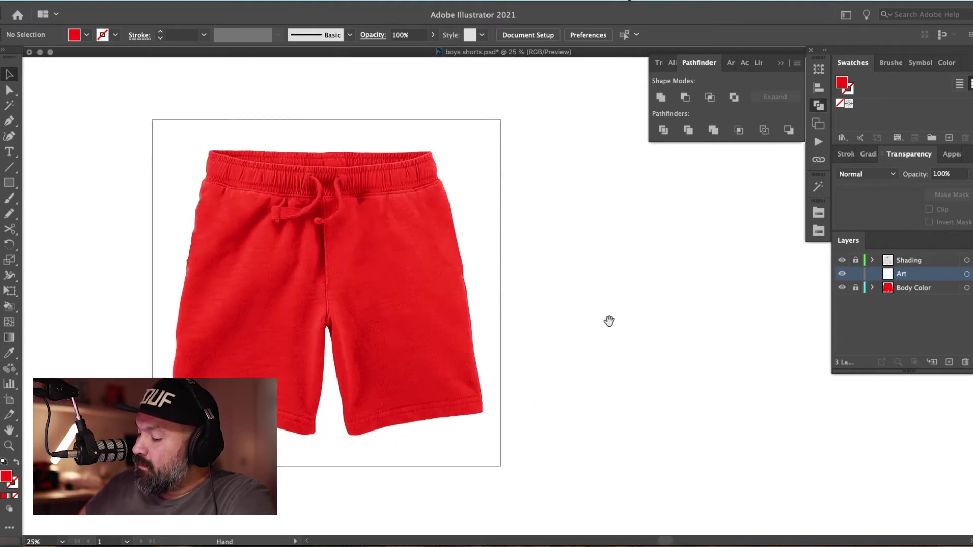
scroll(642, 356, left, 5)
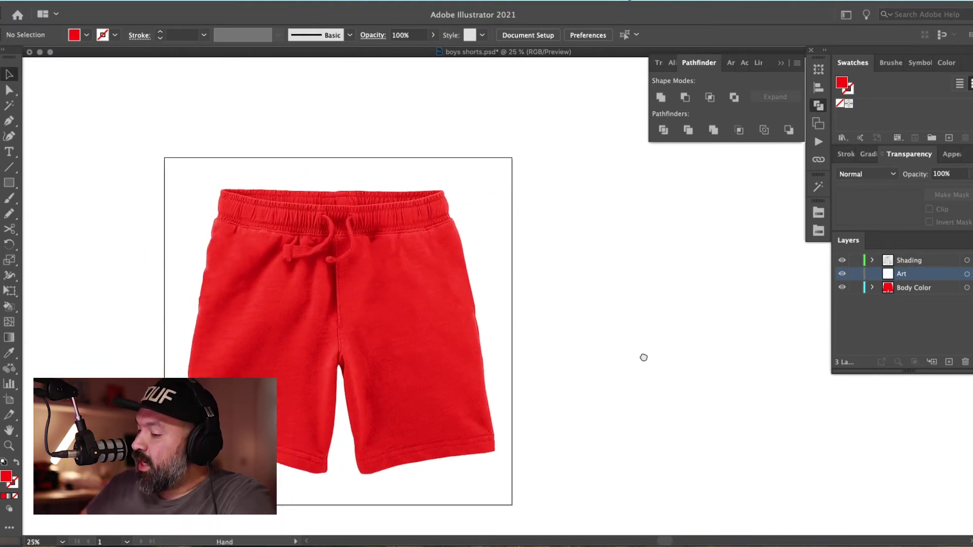
key(shift+o)
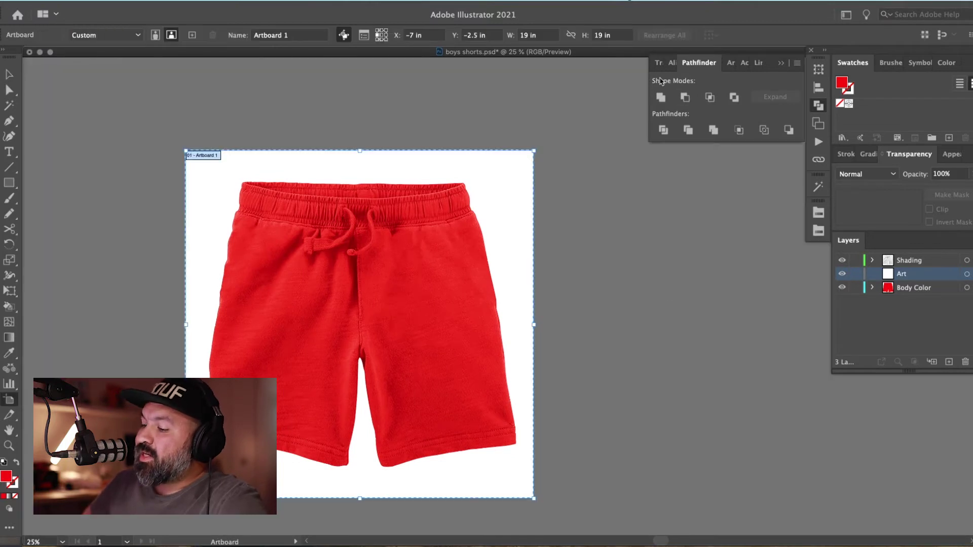
click(516, 35)
key(Tab)
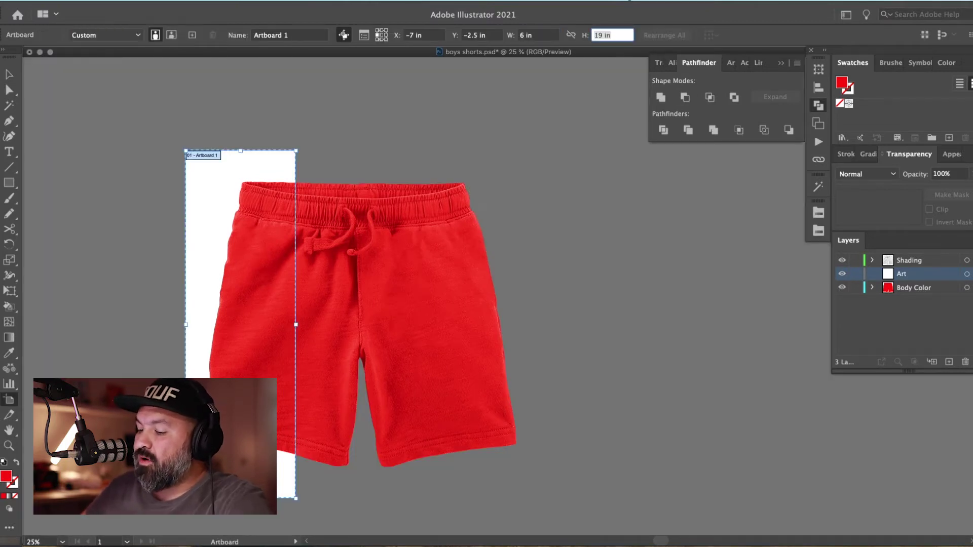
key(Return)
Scale all the shorts artwork proportionally to about 5.55 by 5.04 in, fitted inside the small artboard, and deselect it
key(v)
drag(555, 274, 643, 276)
key(super+a)
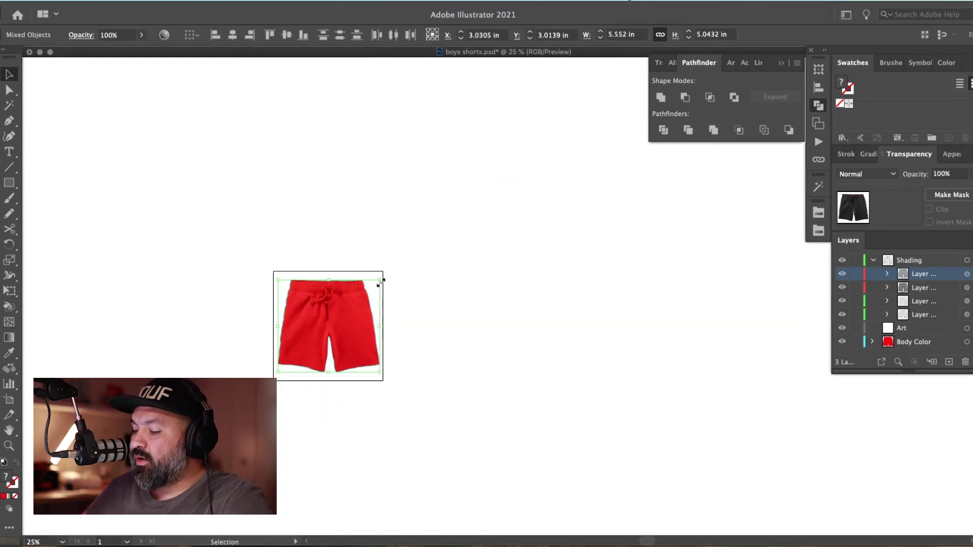
key(s)
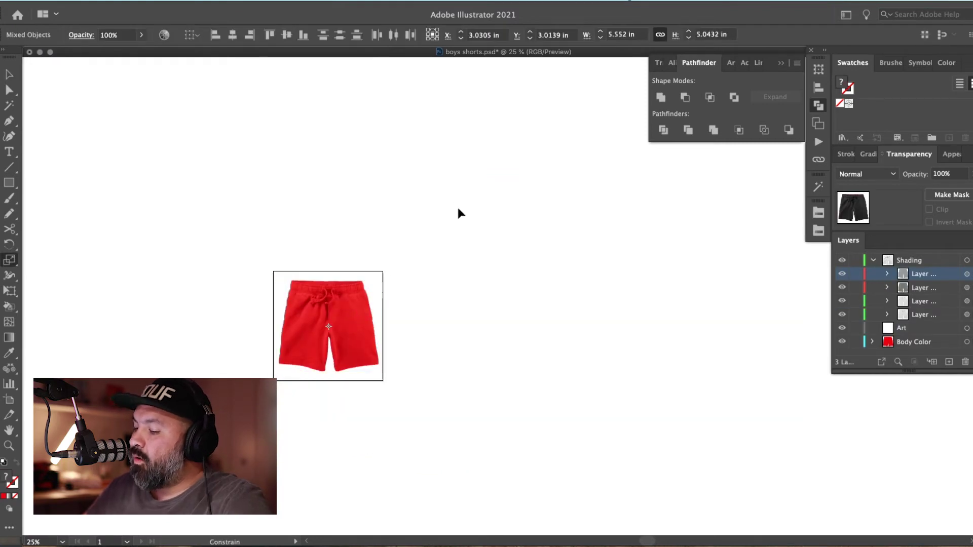
key(v)
click(500, 242)
Create a 6 by 6 in red rectangle just beside the artboard, aligned with its upper edge
key(z)
drag(147, 357, 320, 374)
drag(367, 317, 352, 340)
key(m)
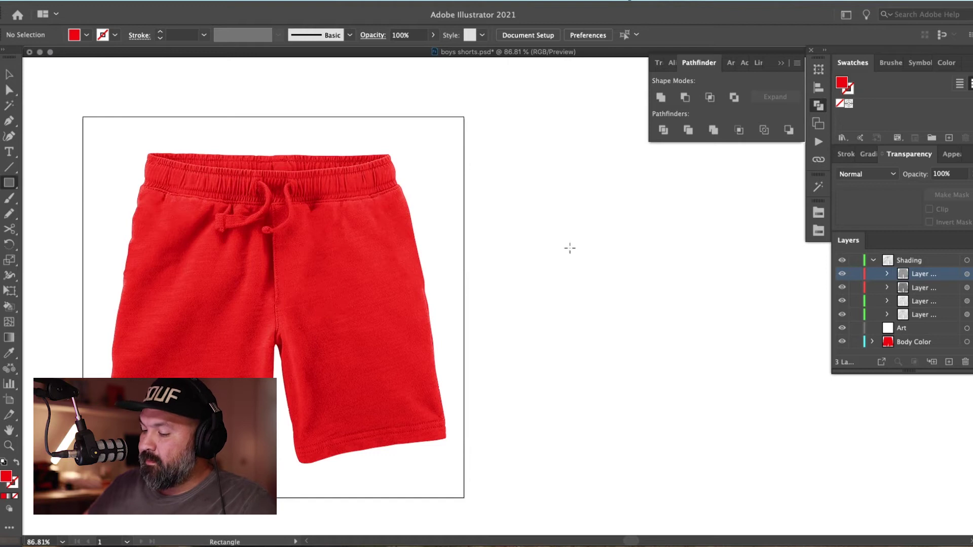
click(474, 116)
text(12)
key(Tab)
text(12)
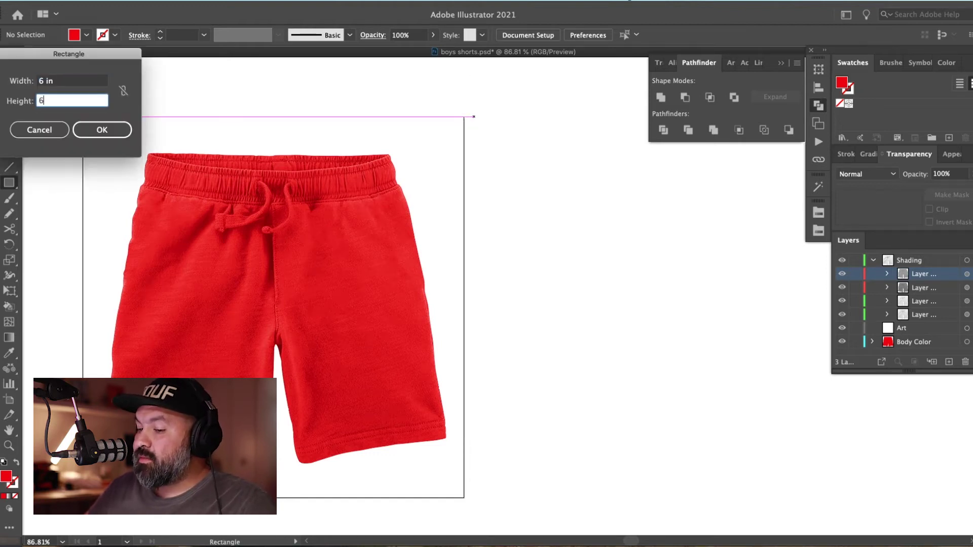
key(Return)
Move the red square from the Shading layer to the Body Color layer, keeping its position, and deselect it
key(super+x)
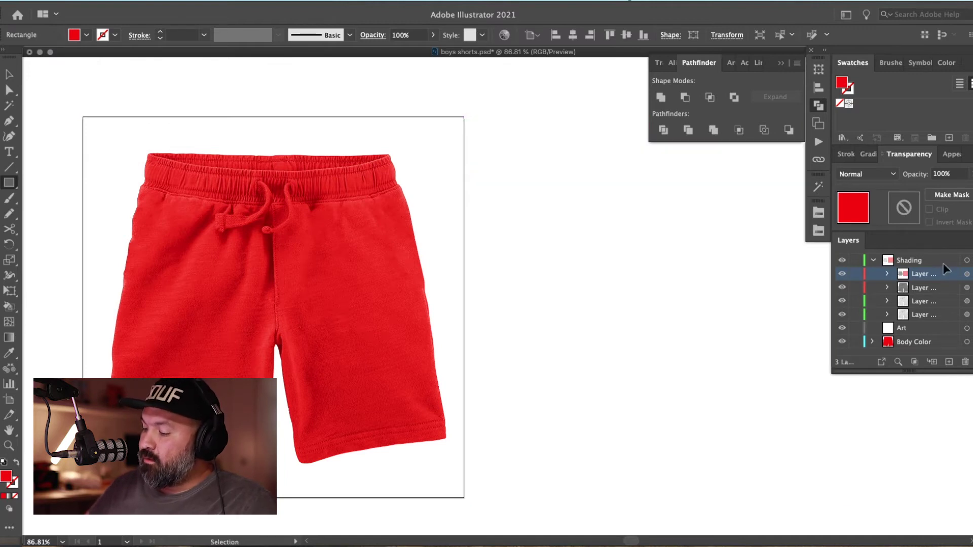
key(v)
click(932, 342)
key(super+f)
key(super+shift+a)
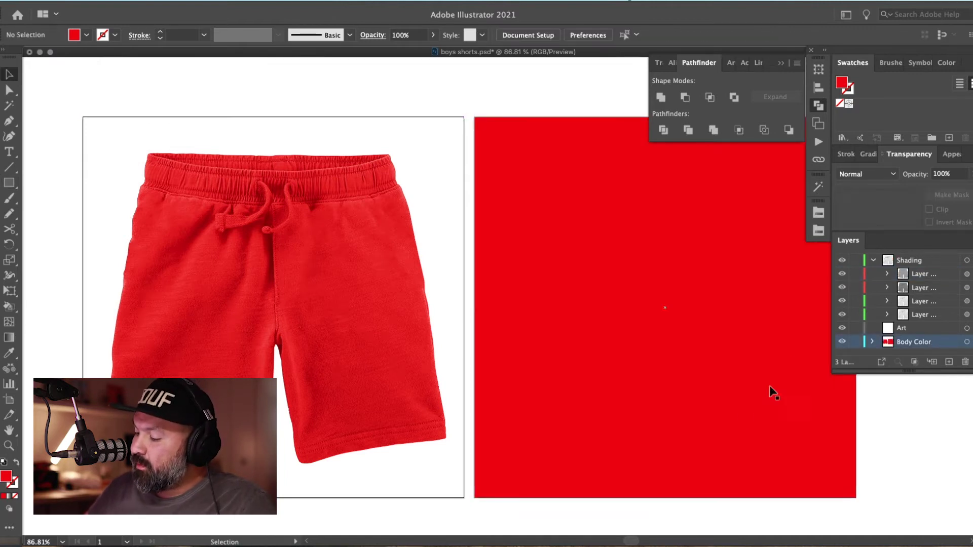
Turn the red square's outline into a second artboard of the same size
drag(740, 421, 686, 424)
key(shift+o)
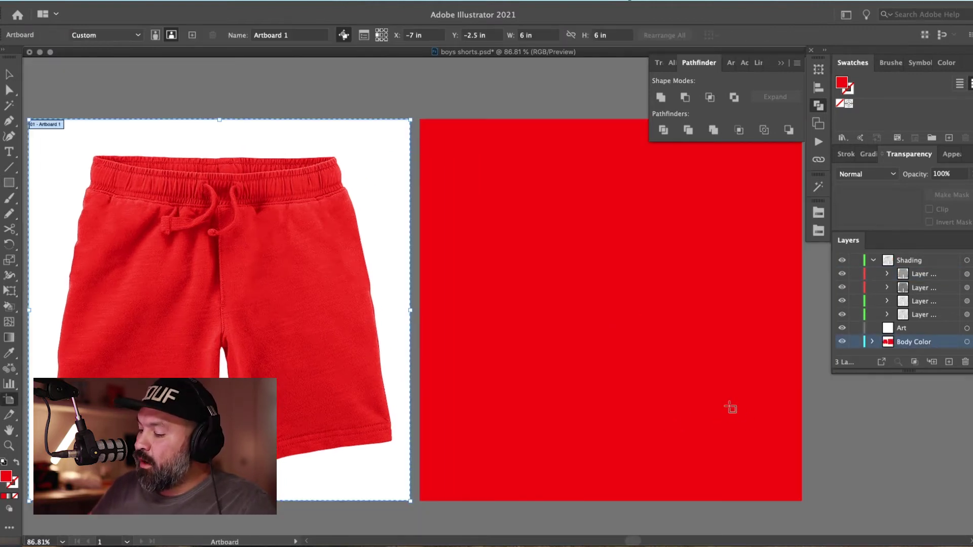
click(771, 435)
key(v)
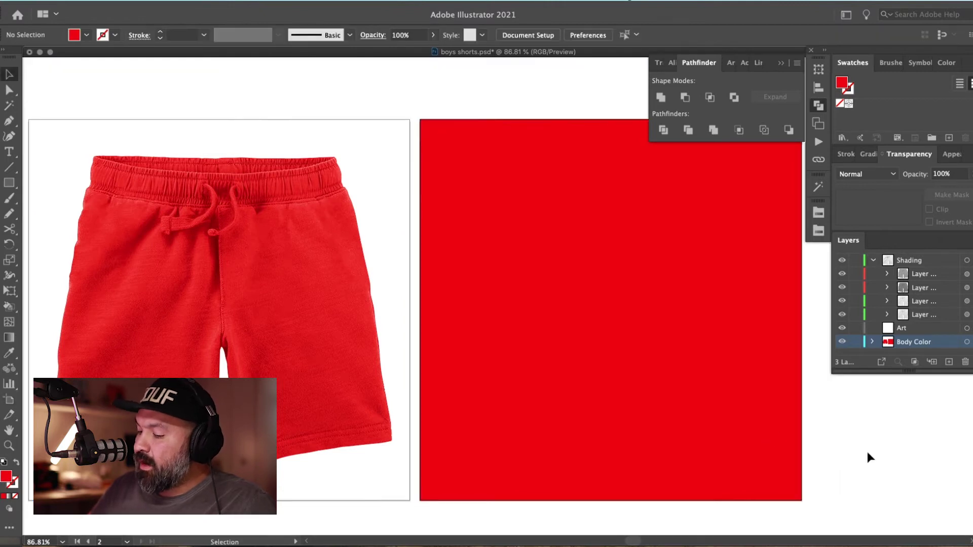
Lock the Shading and Body Color layers and make the Art layer active
click(872, 261)
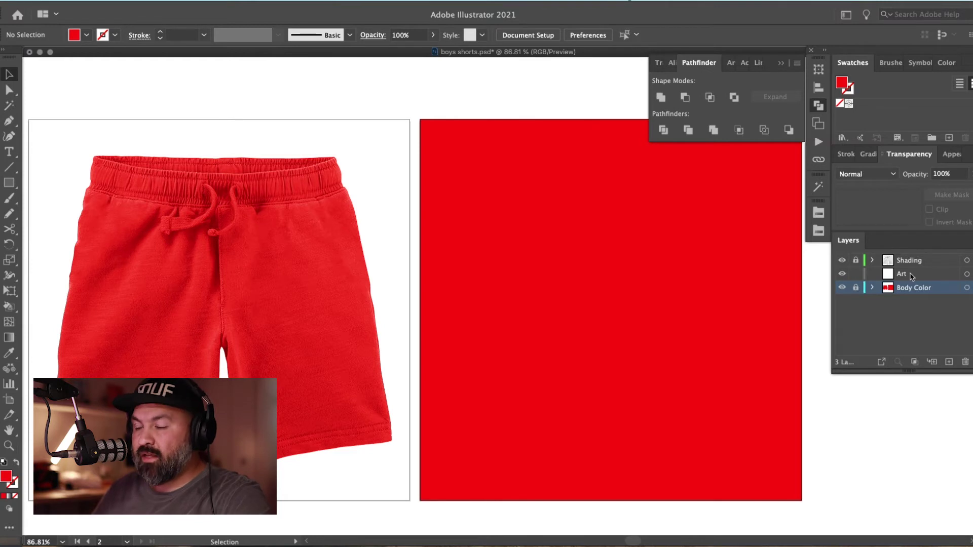
click(907, 274)
drag(674, 389, 730, 397)
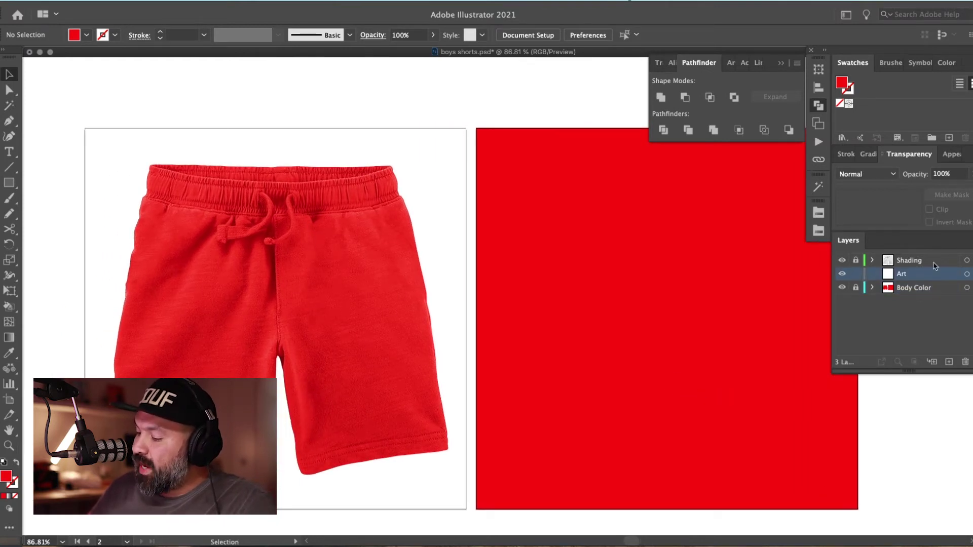
Unlock Body Color, select both red shapes with the Magic Wand, recolour them with the light grey boys tees swatch and inspect the shorts
click(819, 231)
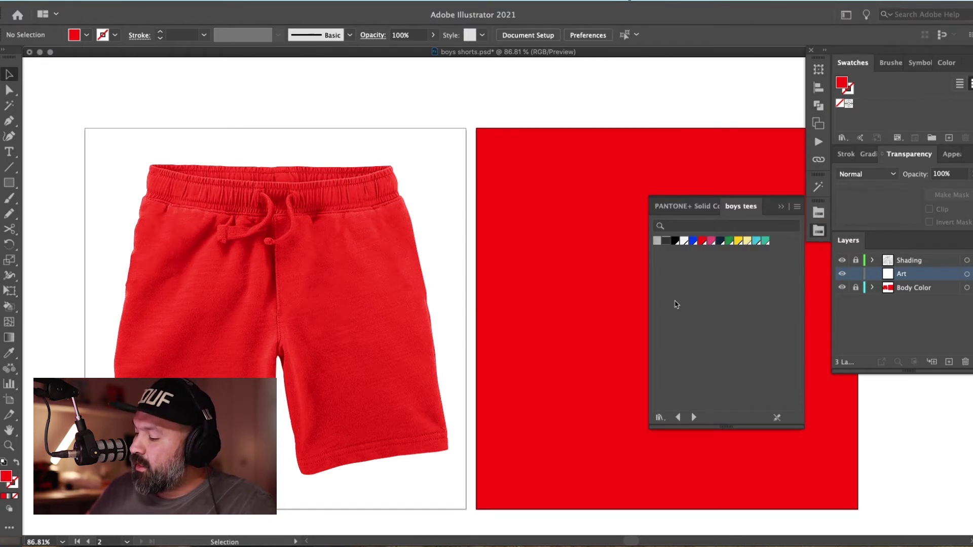
key(y)
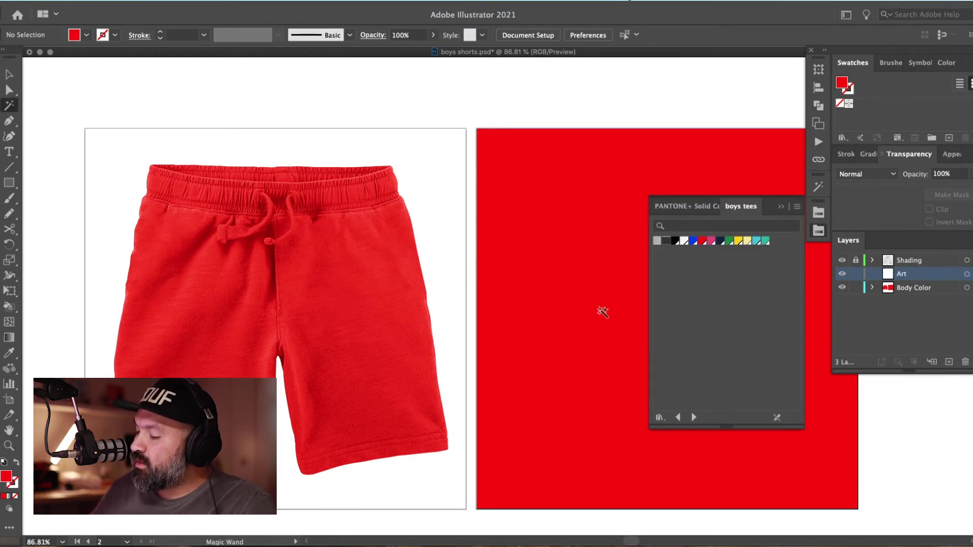
click(612, 308)
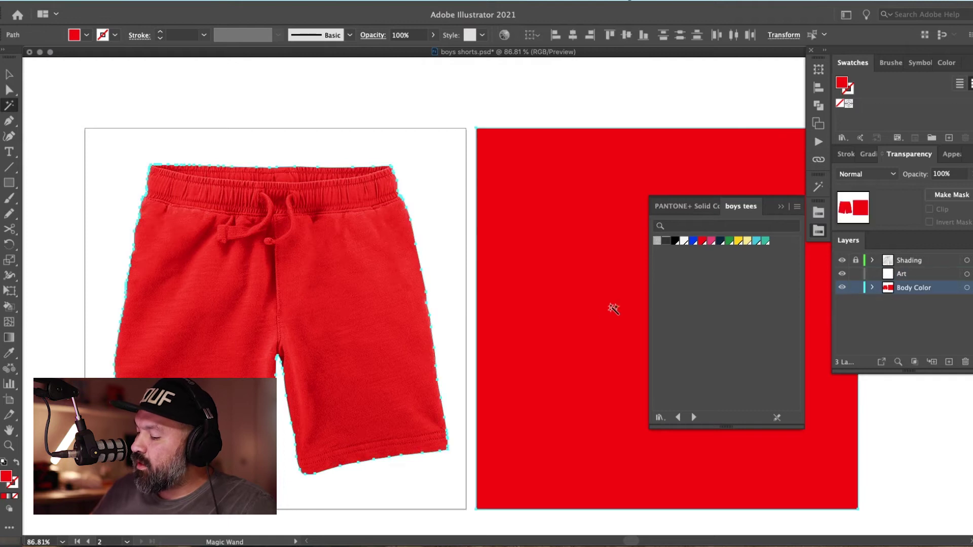
click(657, 242)
key(super+shift+a)
key(a)
drag(401, 326, 339, 318)
drag(593, 406, 415, 417)
drag(567, 315, 500, 332)
drag(398, 393, 514, 399)
Reselect both body colour shapes and try the black, blue, navy and teal boys tees swatches on them
key(super+shift+a)
key(y)
click(515, 399)
click(672, 242)
click(693, 241)
click(720, 241)
click(765, 241)
key(v)
key(super+shift+a)
drag(537, 434, 591, 446)
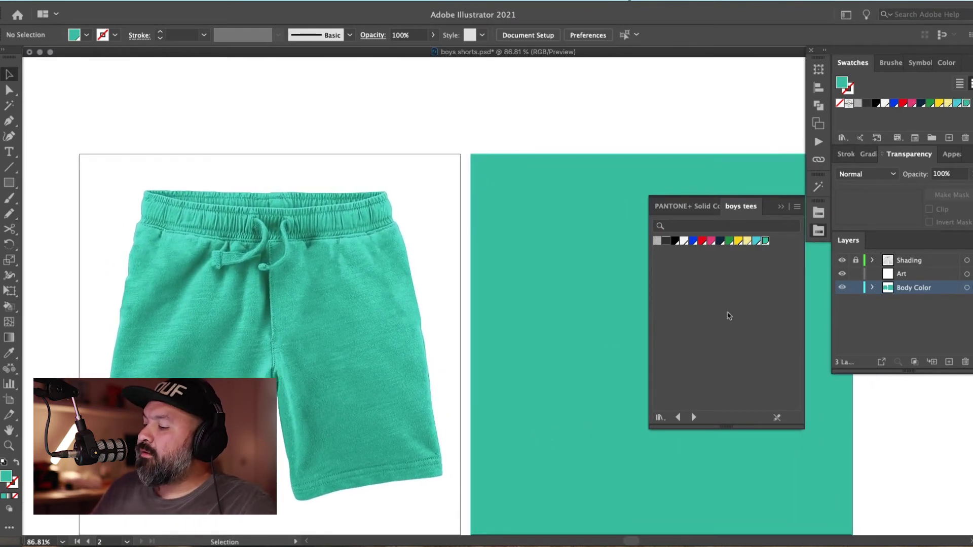
Collapse the swatch library, select both body colour shapes with the Magic Wand and recolour them red
click(783, 206)
scroll(740, 329, left, 3)
key(y)
click(699, 337)
click(903, 103)
key(super+shift+a)
key(v)
drag(595, 358, 655, 374)
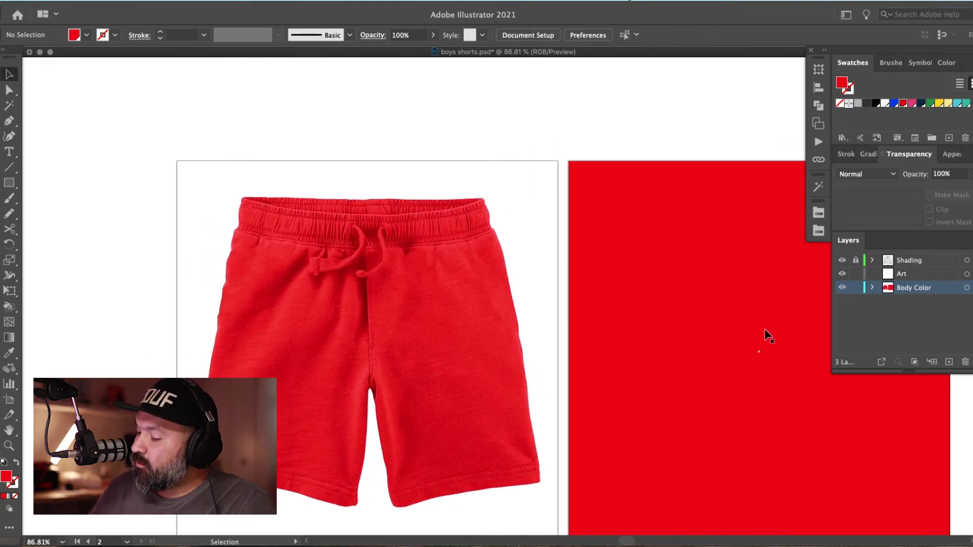
With nothing selected, set the fill to the yellow swatch as the drawstring colour
key(z)
drag(478, 161, 191, 331)
drag(599, 243, 510, 282)
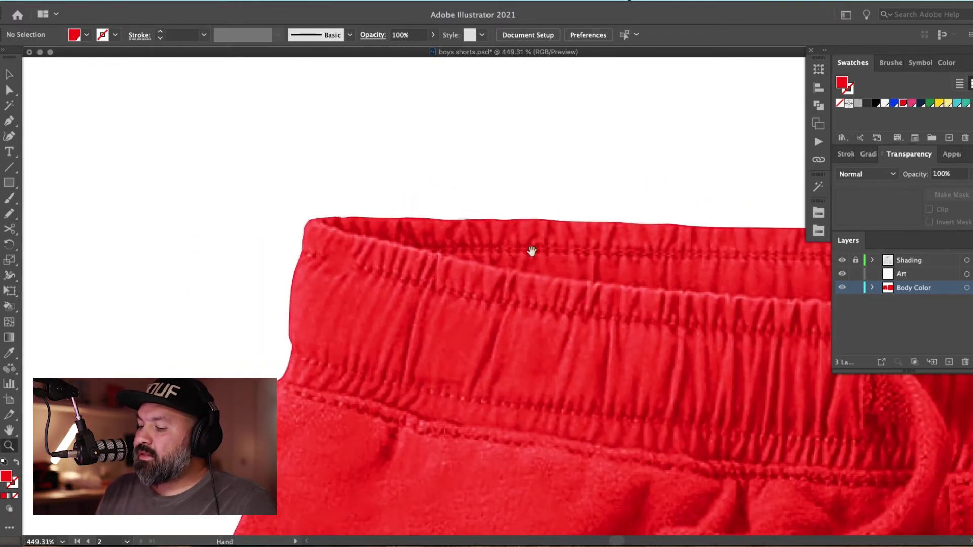
click(894, 104)
scroll(789, 232, right, 2)
click(930, 103)
scroll(571, 208, right, 5)
key(v)
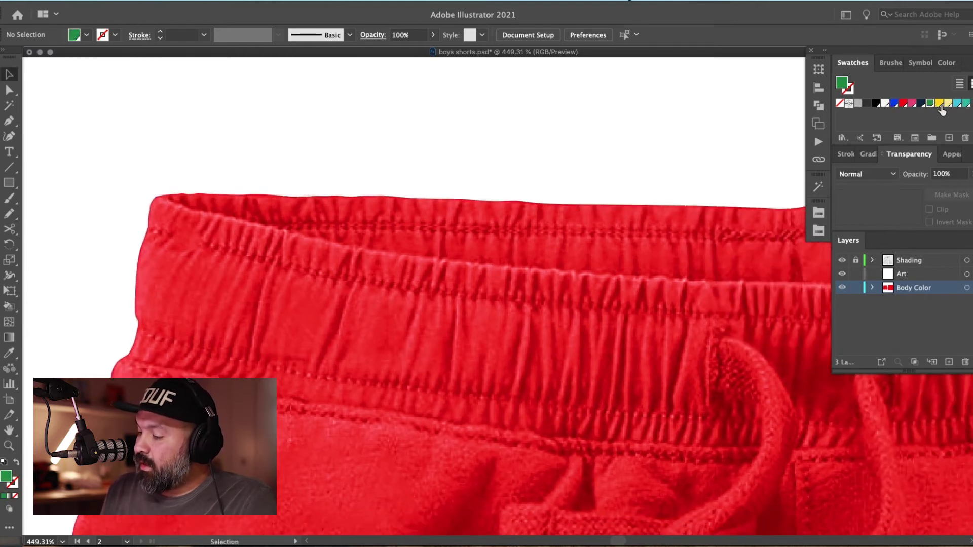
click(938, 104)
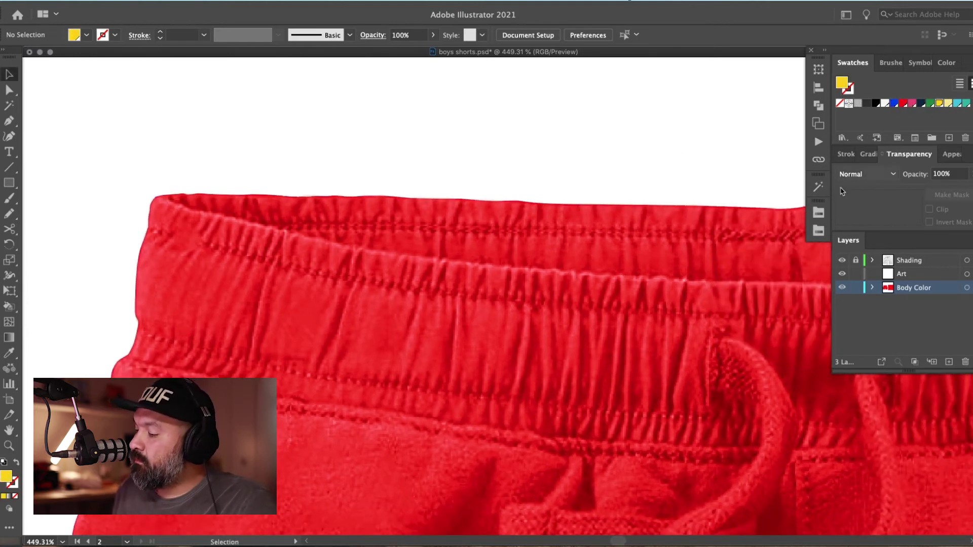
Start a yellow Pen outline at the left drawstring's eyelet and trace the cord's inner curve down to its flat end
drag(664, 225, 646, 218)
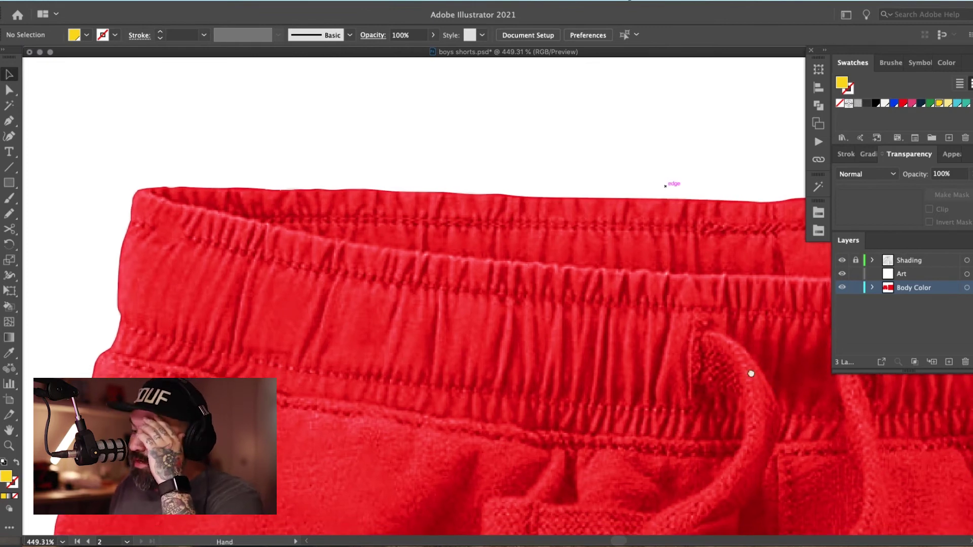
drag(751, 374, 592, 196)
key(p)
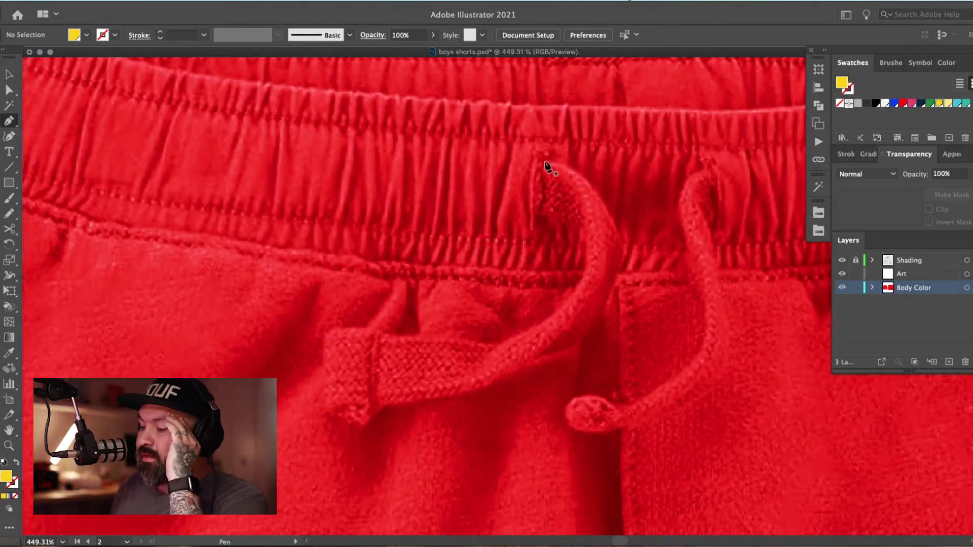
drag(541, 164, 504, 348)
click(498, 344)
click(472, 336)
click(451, 337)
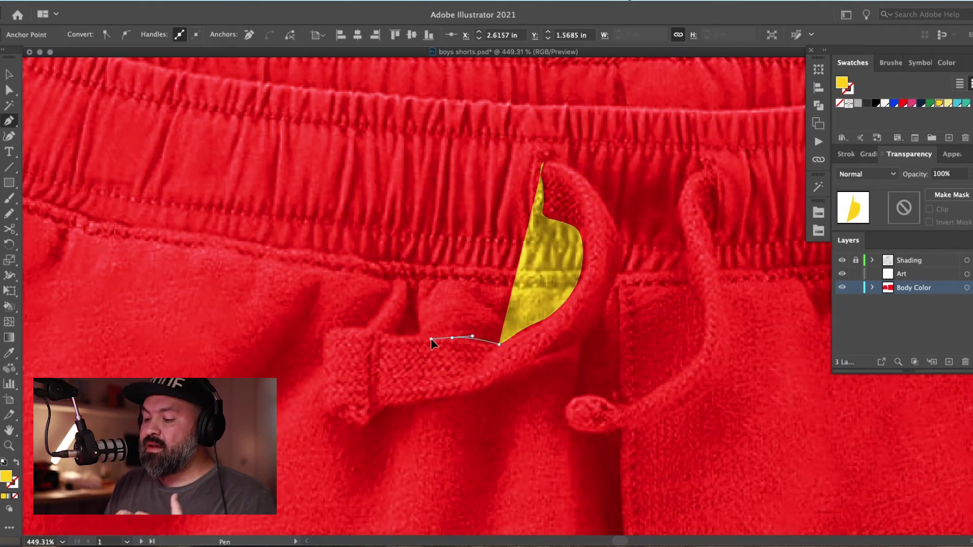
Continue the yellow Pen outline along the upper edge of the left cord's flat section to its tip
click(431, 338)
click(397, 335)
click(382, 331)
click(370, 326)
click(365, 325)
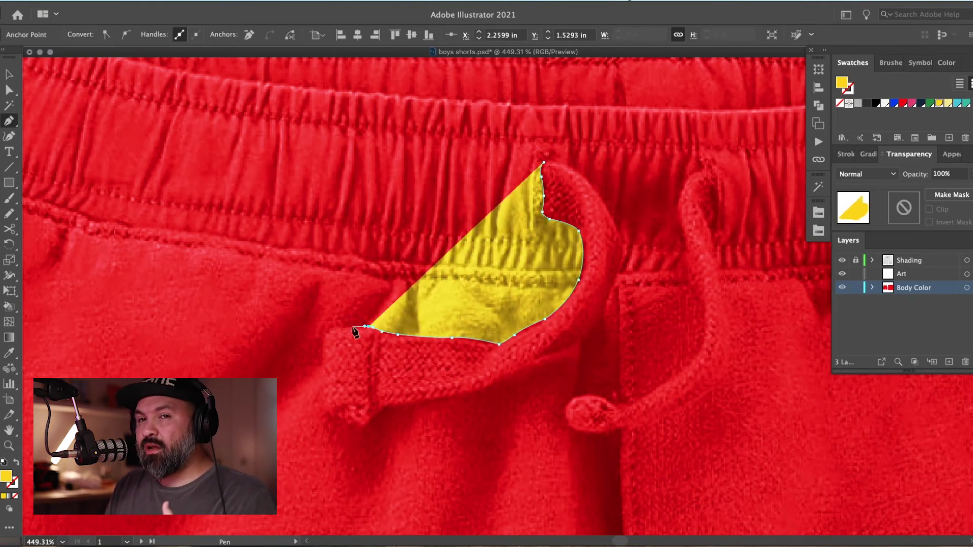
click(336, 329)
Trace the yellow outline down and around the squared flat tip of the left drawstring
click(323, 342)
click(323, 380)
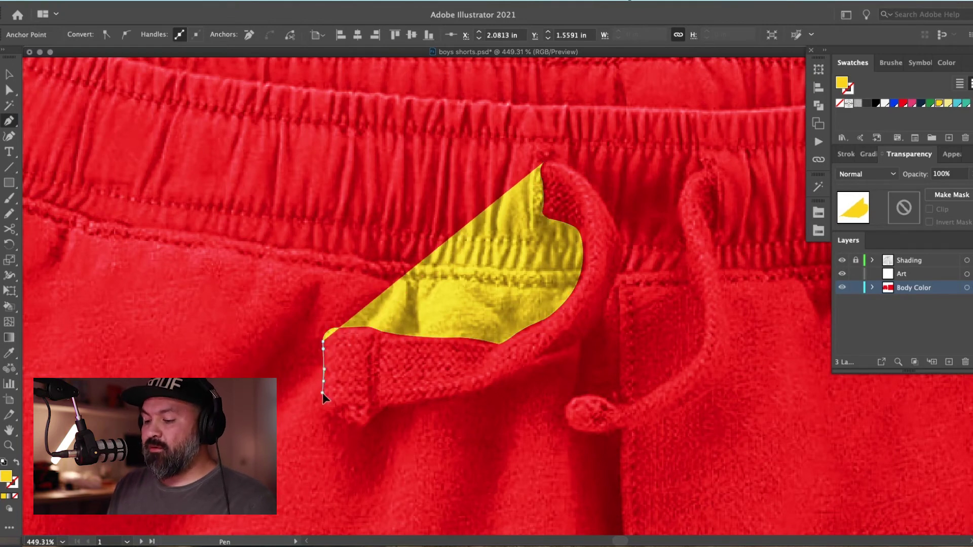
click(322, 392)
click(326, 408)
click(353, 422)
click(363, 426)
click(375, 418)
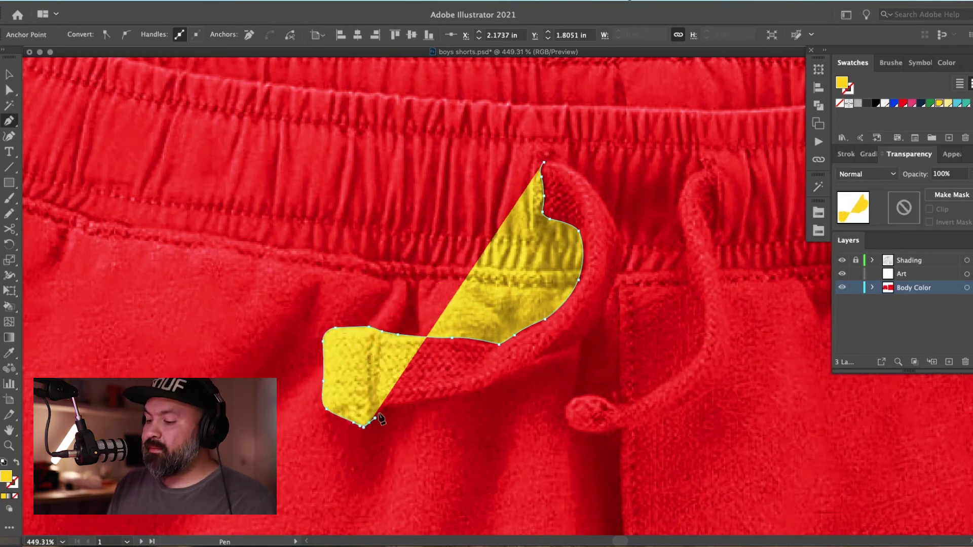
Trace the yellow outline along the left cord's lower edge and up the start of its outer curve
click(386, 408)
click(392, 407)
click(442, 399)
click(457, 397)
click(474, 395)
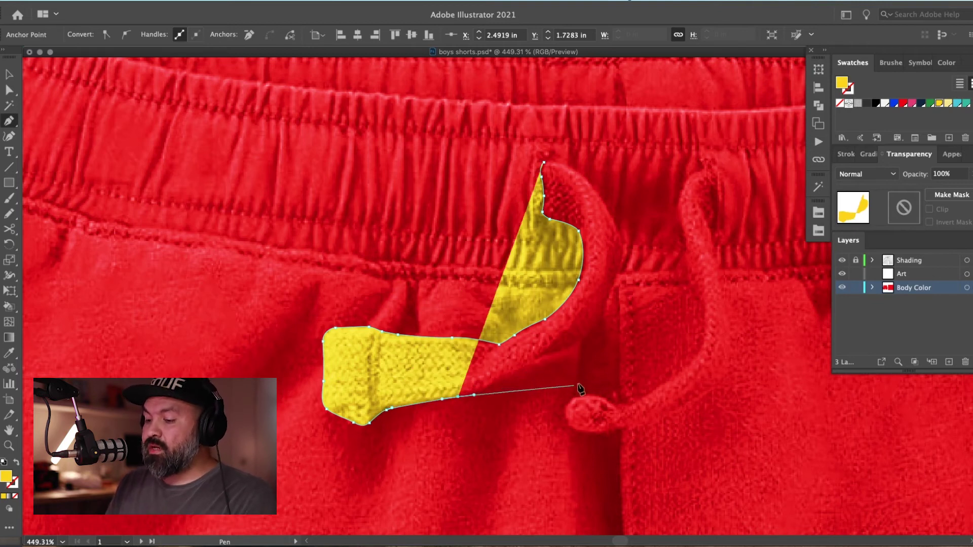
click(537, 363)
click(560, 354)
click(585, 335)
click(595, 326)
click(602, 315)
click(607, 311)
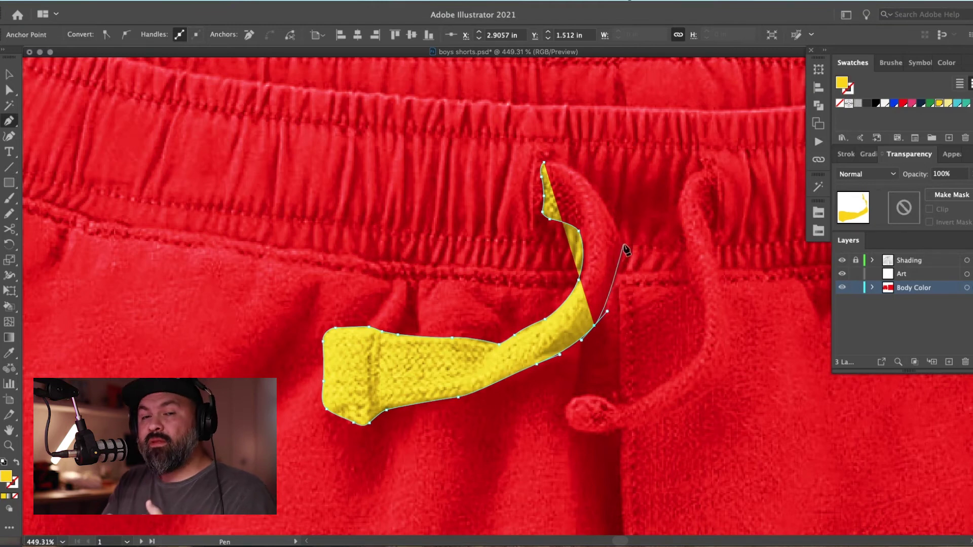
Follow the left cord's outer curve up to the eyelet and close the yellow outline at its starting point
click(622, 253)
click(625, 233)
click(594, 186)
click(585, 177)
click(569, 166)
click(556, 163)
click(544, 162)
Start a yellow Pen outline at the right drawstring's eyelet and trace down the cord's outer edge past the waistband seam
drag(759, 126, 684, 128)
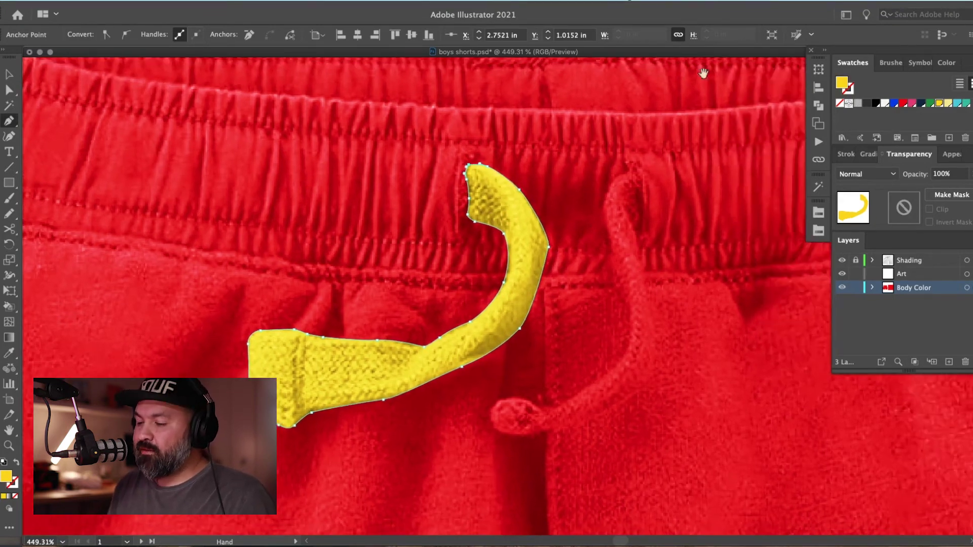
click(636, 173)
click(640, 186)
click(642, 194)
click(642, 201)
click(643, 209)
click(641, 218)
click(641, 229)
click(637, 235)
click(640, 257)
click(641, 267)
click(644, 278)
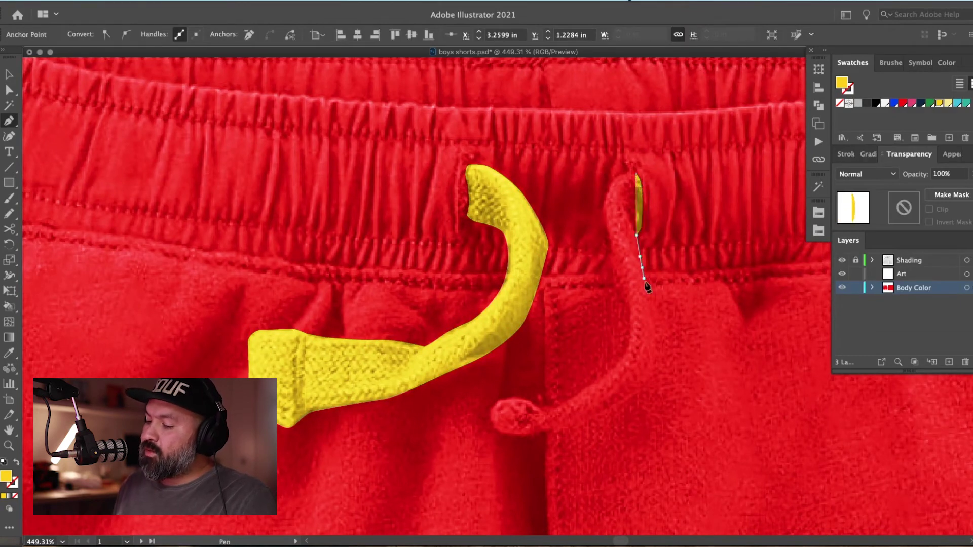
Continue the yellow outline around the right cord's outer bend and along its underside to the knotted end
click(657, 334)
click(656, 351)
click(653, 376)
click(641, 388)
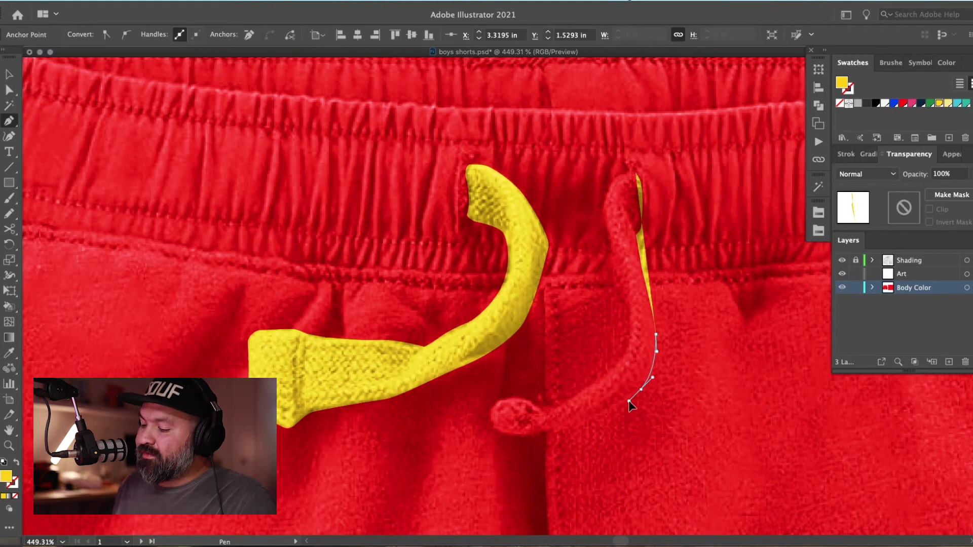
click(628, 402)
click(582, 426)
click(550, 432)
click(543, 432)
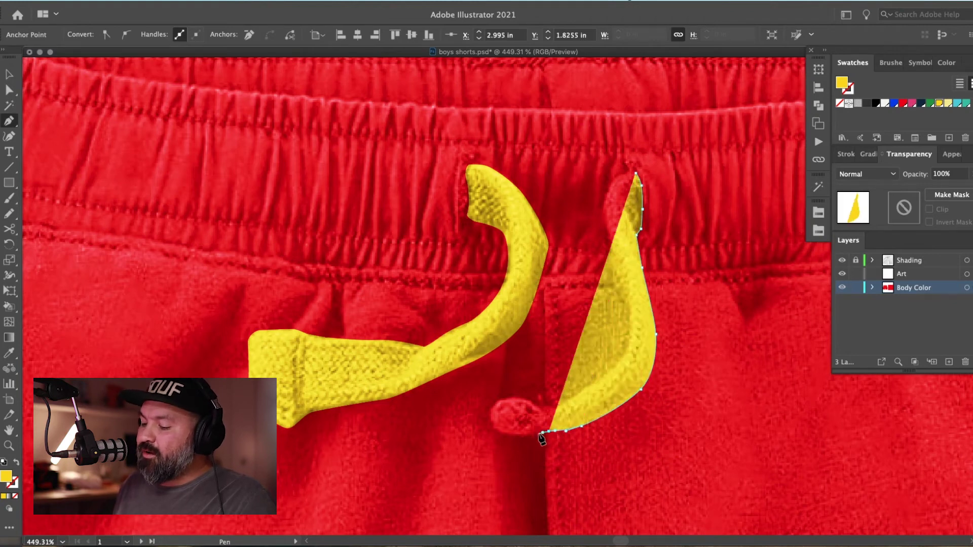
Trace the yellow outline around the underside, tip and top of the right cord's knotted end
click(537, 434)
click(520, 436)
click(510, 435)
click(495, 431)
click(491, 418)
click(502, 397)
click(519, 395)
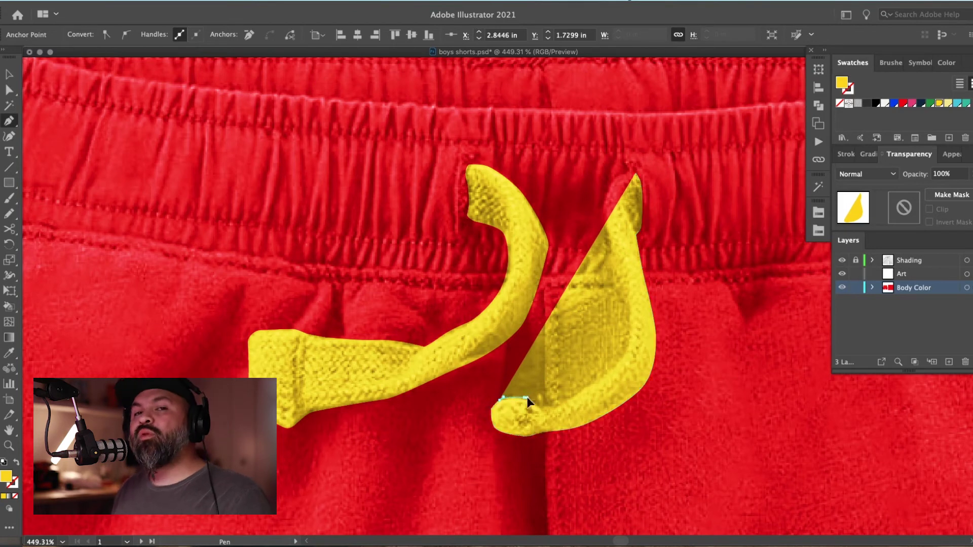
Bring the yellow outline off the knot and along the inner bend of the right drawstring
click(532, 398)
click(541, 405)
click(559, 406)
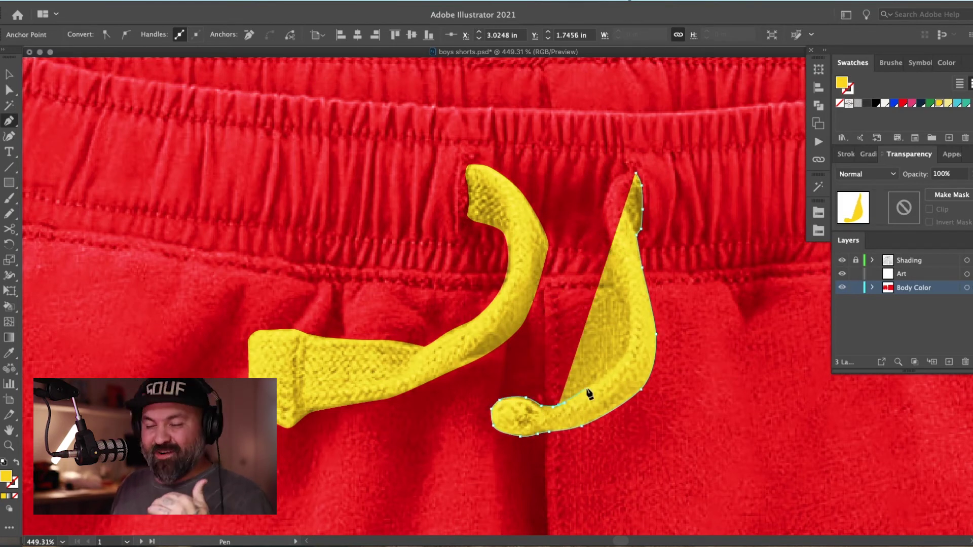
click(592, 384)
click(622, 357)
click(628, 346)
click(628, 314)
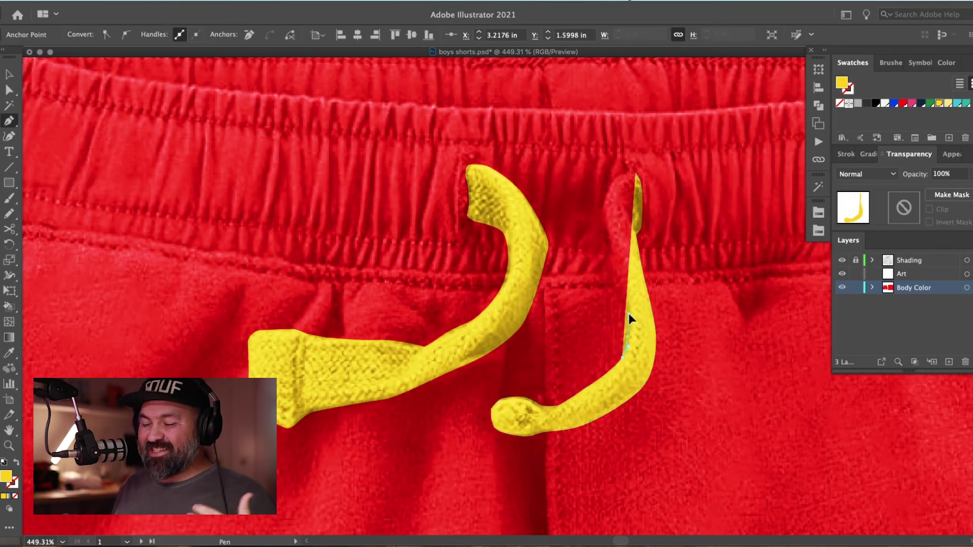
Trace the right cord's inner edge up to the eyelet, close the yellow outline and deselect it
click(618, 293)
click(614, 277)
click(610, 235)
click(604, 202)
click(613, 179)
click(626, 168)
click(639, 176)
drag(551, 383, 638, 405)
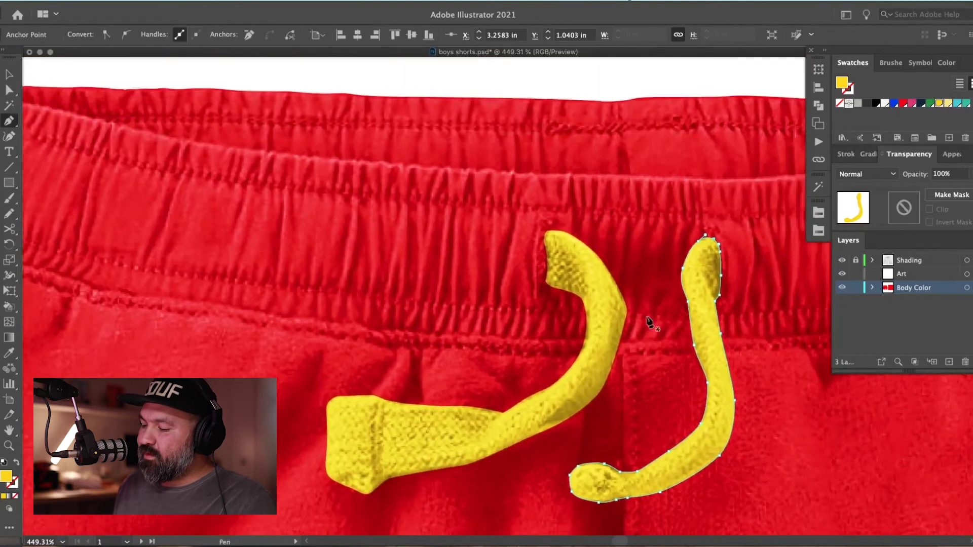
key(super+shift+a)
With nothing selected, set the fill to the green swatch as the waistband colour
key(super+minus)
key(super+minus)
key(super+minus)
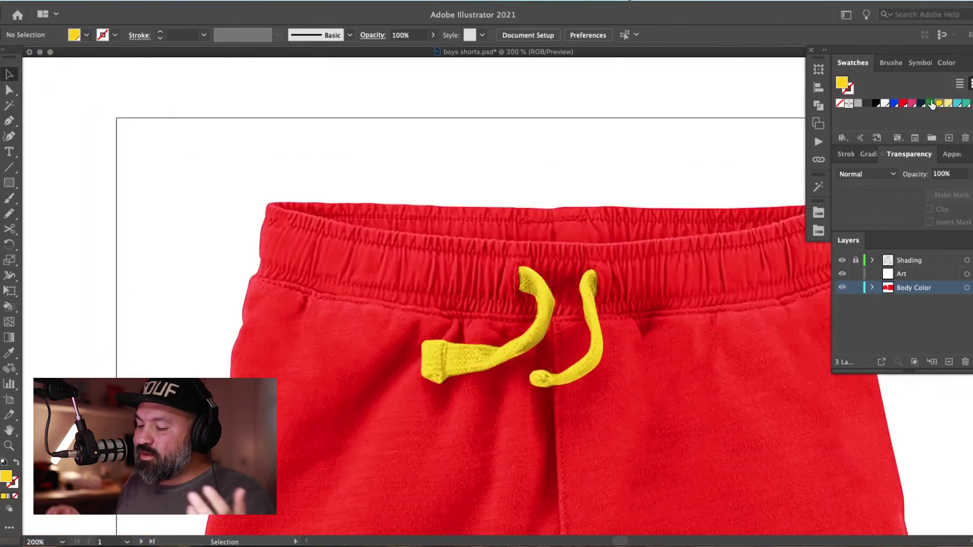
click(930, 103)
Start a green Pen outline outside the left hip and trace the beginning of the waistband's lower seam
key(z)
drag(471, 144, 217, 283)
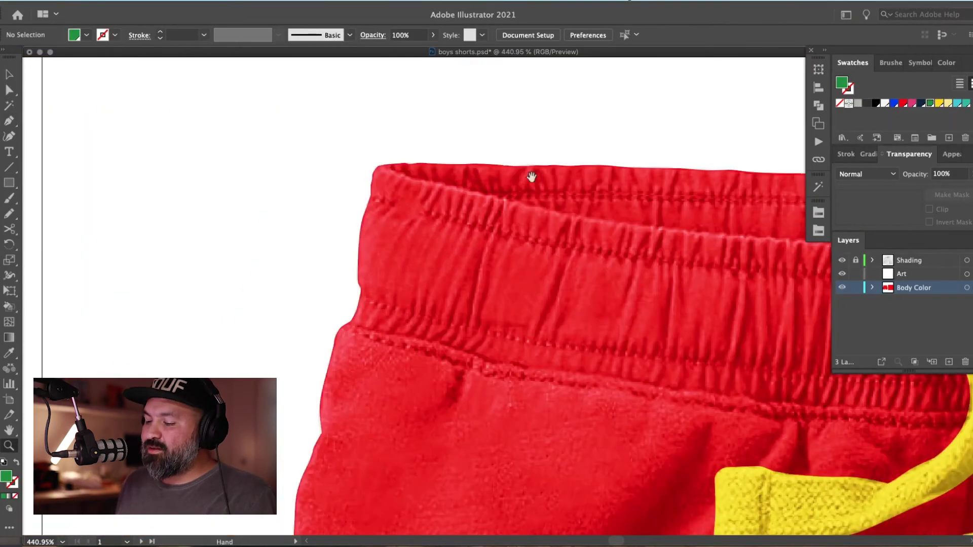
drag(532, 174, 530, 277)
drag(397, 145, 259, 391)
drag(507, 286, 342, 159)
key(p)
click(242, 301)
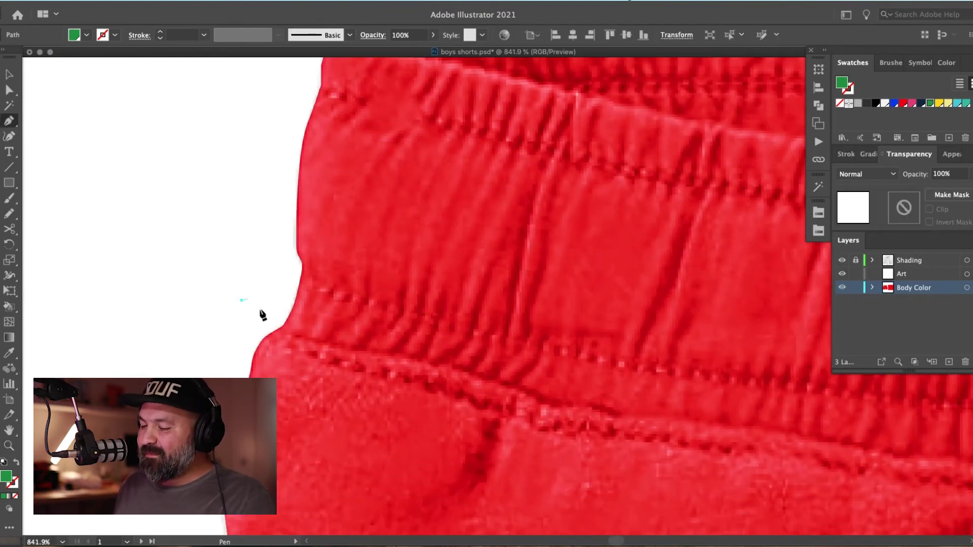
click(325, 341)
click(381, 350)
click(412, 356)
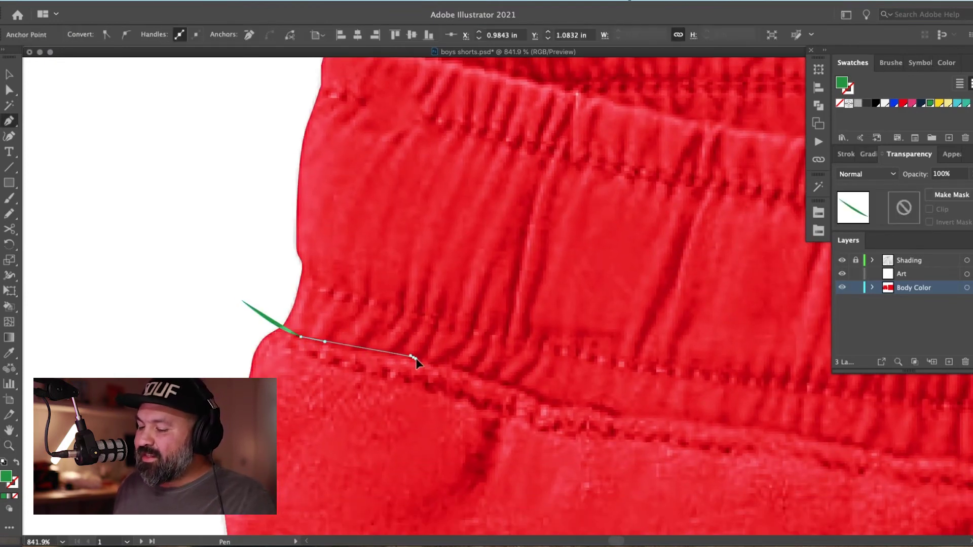
Continue the green Pen outline along the waistband seam over the stitched bump at the left side
click(445, 363)
click(479, 375)
click(494, 379)
click(509, 384)
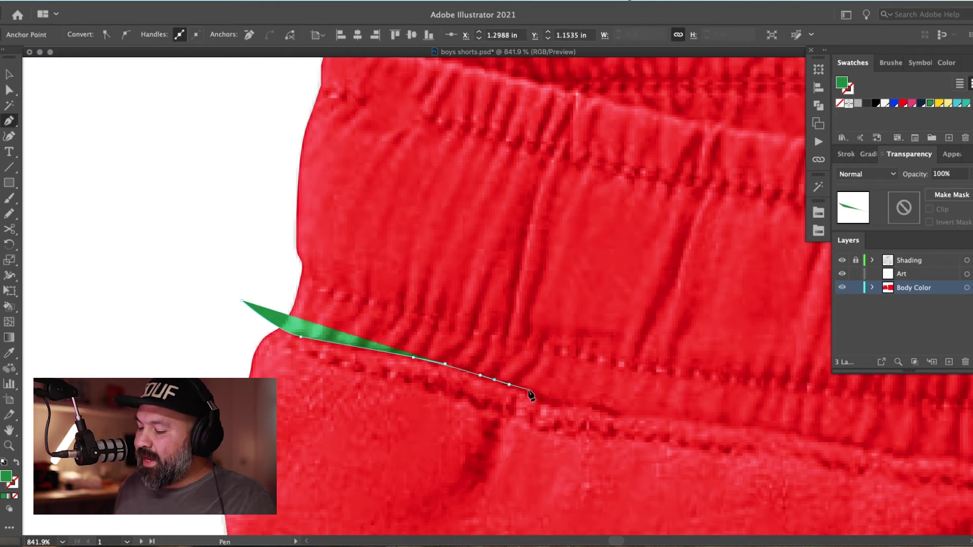
drag(556, 405, 600, 409)
click(614, 416)
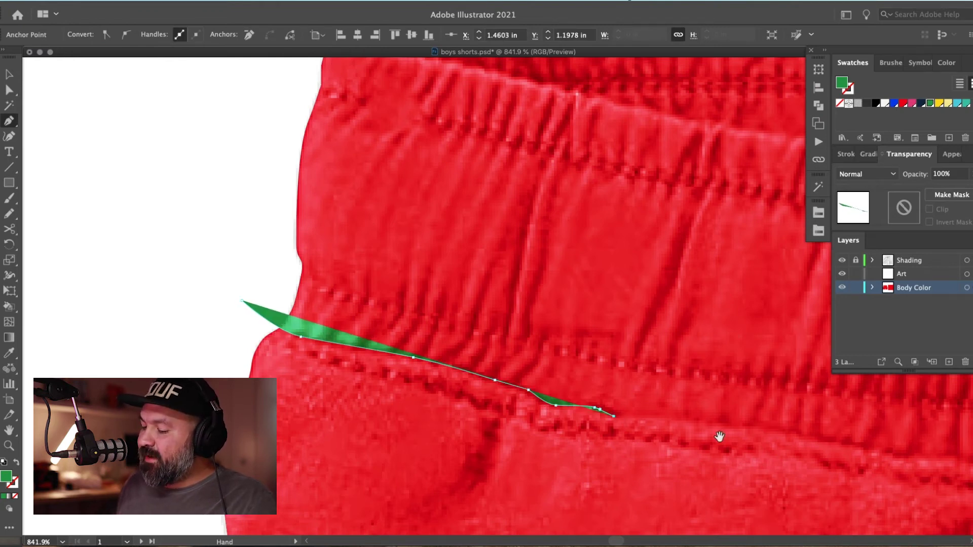
Extend the green Pen outline along the waistband seam towards the left drawstring
drag(705, 434, 357, 276)
click(395, 270)
click(436, 274)
click(448, 280)
click(466, 281)
click(486, 285)
drag(532, 293, 541, 295)
drag(610, 300, 360, 288)
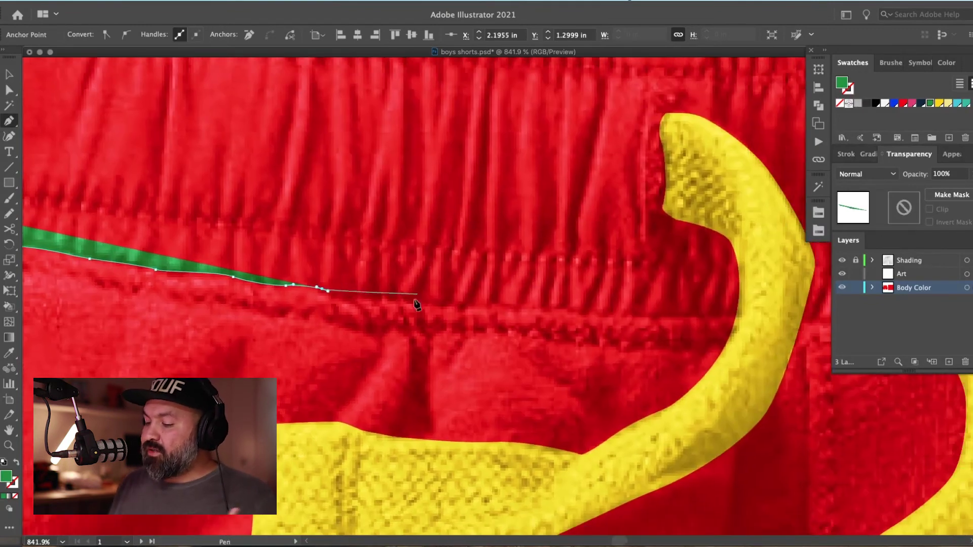
Switch to the Pencil tool and trace the waistband seam freehand across both drawstrings towards the right hip
key(n)
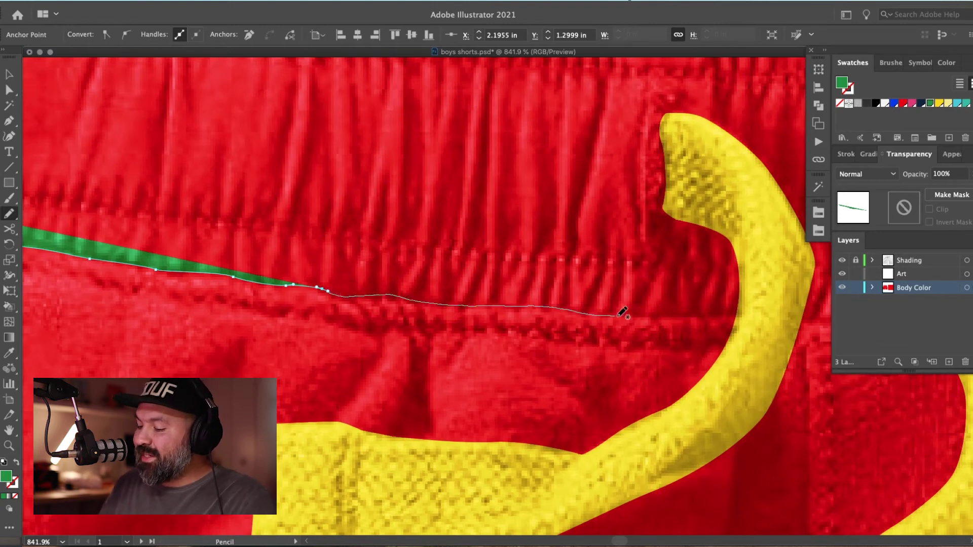
drag(730, 315, 759, 315)
mouse_move(794, 358)
mouse_down()
mouse_move(657, 356)
mouse_move(372, 334)
mouse_move(273, 315)
mouse_up()
drag(330, 278, 237, 252)
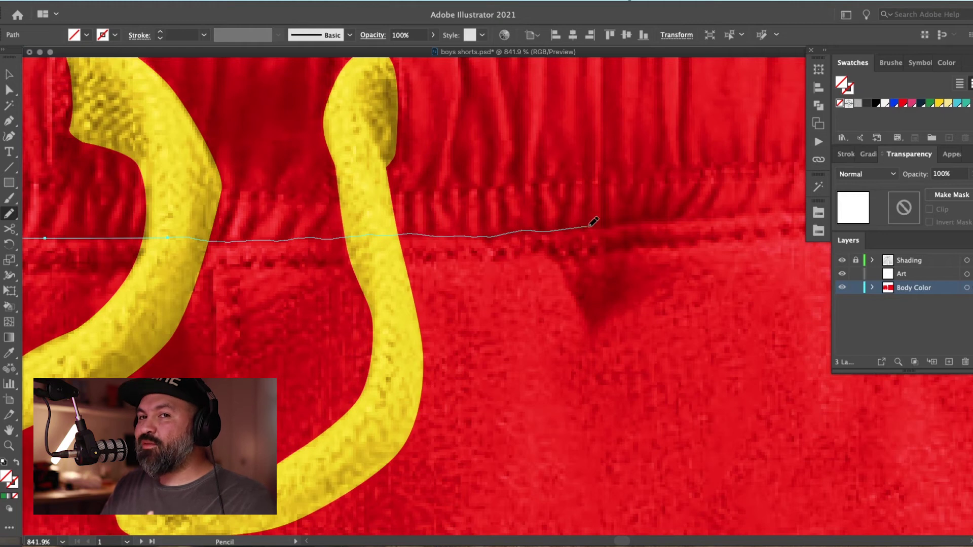
mouse_move(769, 209)
mouse_down()
mouse_move(636, 249)
mouse_move(118, 266)
mouse_move(73, 321)
mouse_up()
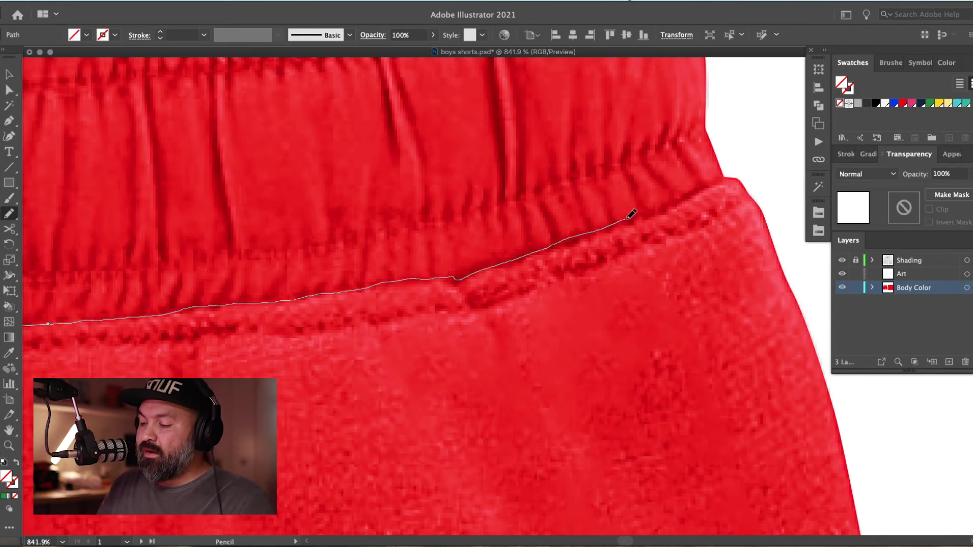
Extend the Pencil path along the seam past the right hip and up outside the waistband's right edge
drag(772, 211, 729, 457)
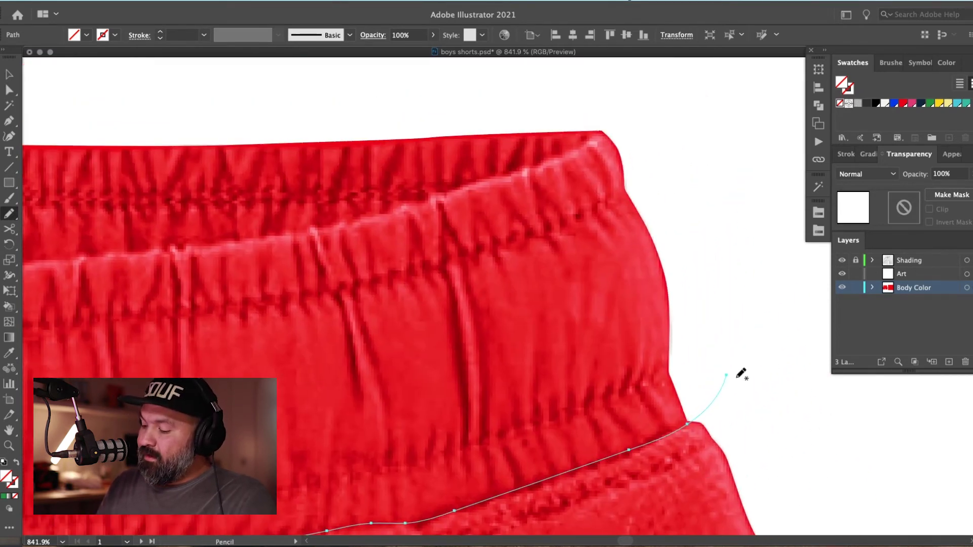
mouse_move(727, 374)
mouse_down()
mouse_move(654, 151)
mouse_move(614, 105)
mouse_up()
mouse_move(658, 295)
mouse_down()
mouse_move(689, 375)
mouse_move(761, 400)
mouse_up()
Continue the Pencil path loosely above the waistband and down outside its left edge, back near the seam's start
key(super+minus)
key(super+minus)
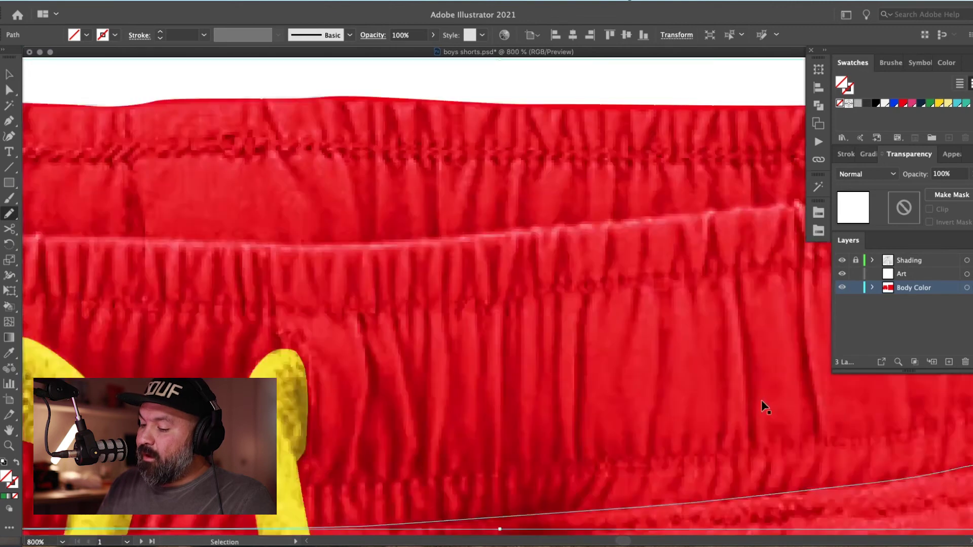
key(super+minus)
key(super+minus)
scroll(706, 354, up, 2)
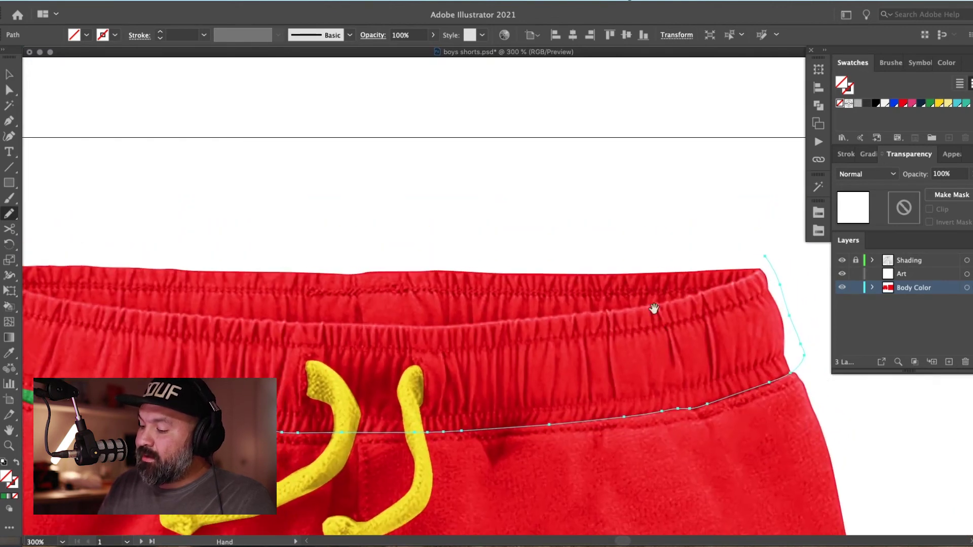
mouse_move(679, 232)
mouse_down()
mouse_move(543, 215)
mouse_move(265, 204)
mouse_move(102, 258)
mouse_up()
drag(101, 299, 99, 299)
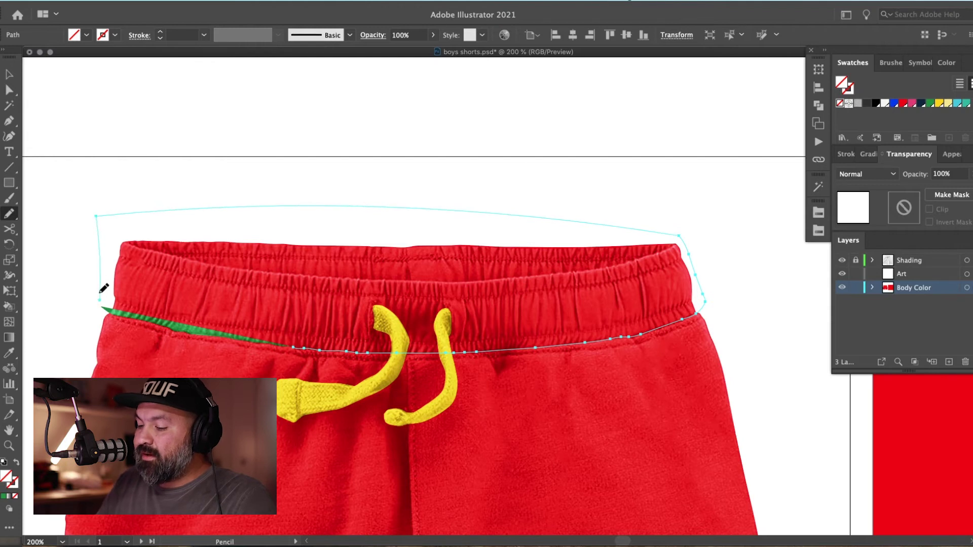
Join the Pen and Pencil paths into one green-filled waistband shape and deselect it
key(z)
drag(321, 328, 471, 265)
key(super+shift+a)
key(a)
key(j)
drag(529, 198, 20, 93)
key(v)
scroll(458, 222, up, 10)
scroll(458, 222, left, 8)
key(a)
click(309, 172)
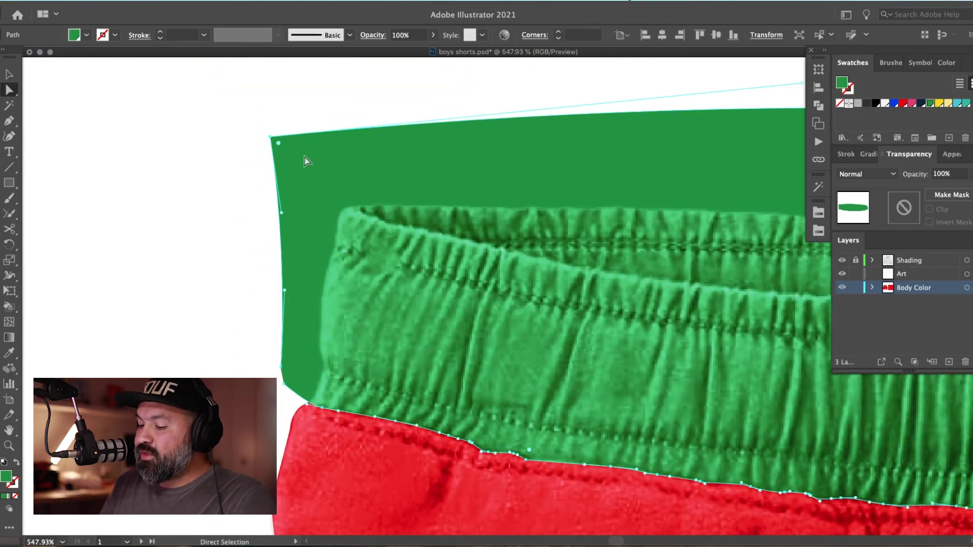
key(super+shift+a)
key(v)
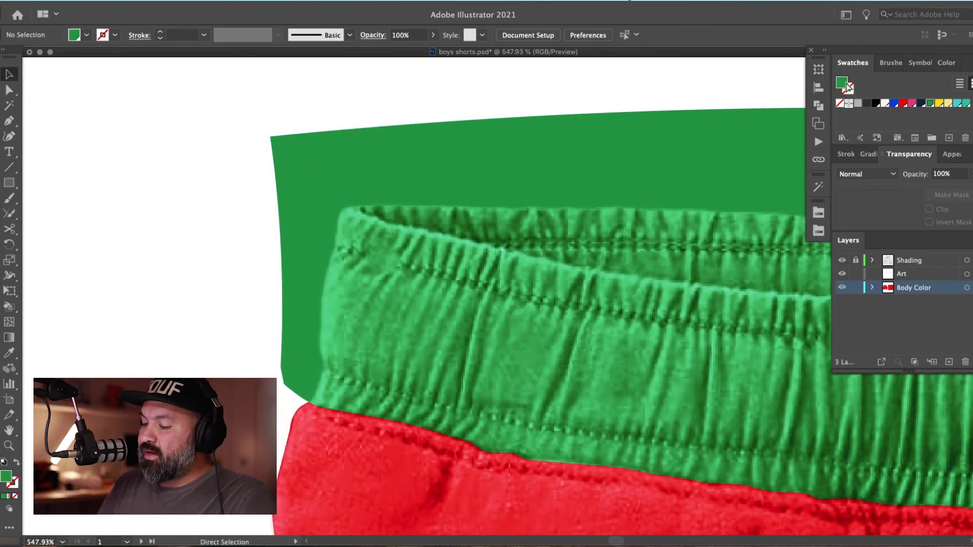
With nothing selected, set the fill to the blue swatch as the leg colour
key(super+1)
drag(738, 450, 645, 343)
drag(641, 444, 623, 386)
key(z)
drag(414, 420, 637, 169)
drag(332, 397, 471, 310)
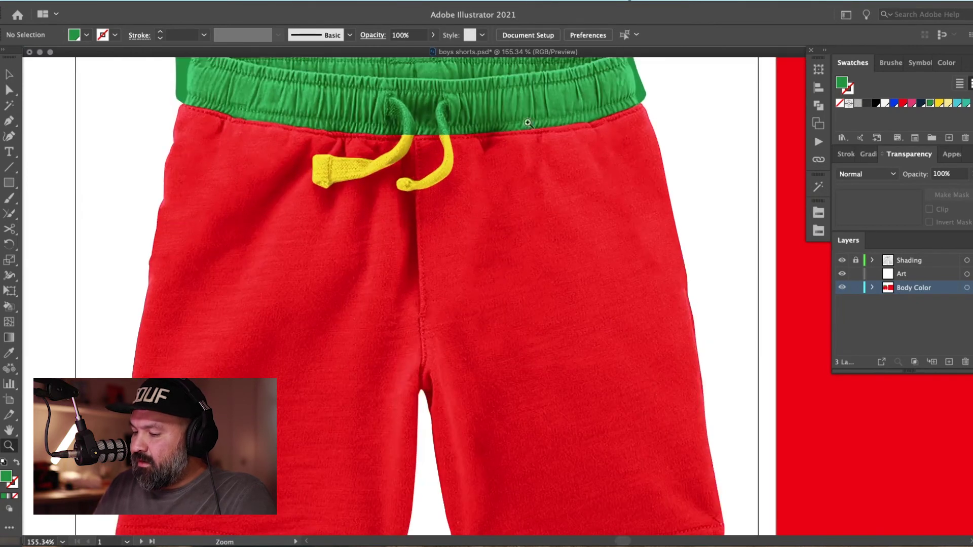
drag(370, 388, 434, 387)
drag(581, 217, 528, 276)
click(895, 103)
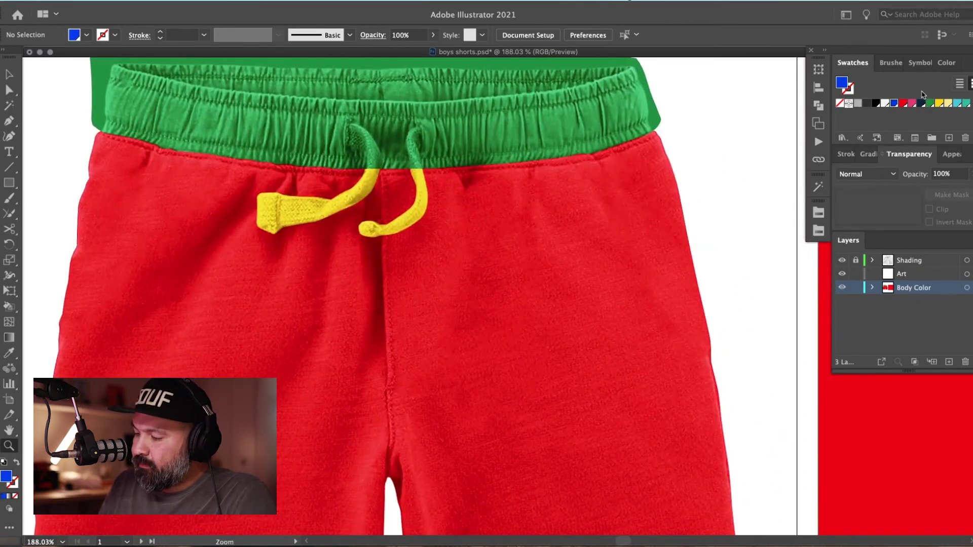
Start a blue Pen outline at the waistband's centre and trace the centre seam down to the crotch
key(n)
key(p)
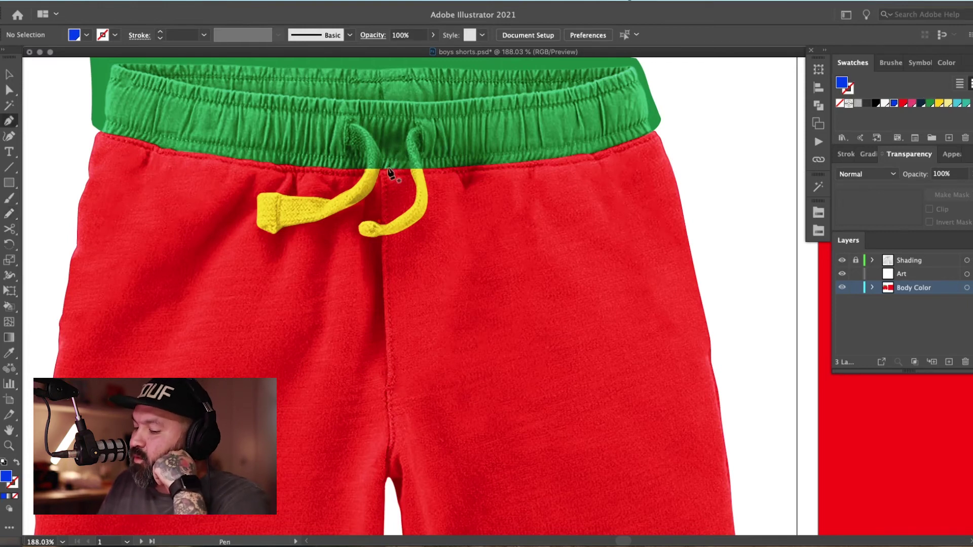
click(378, 160)
click(381, 209)
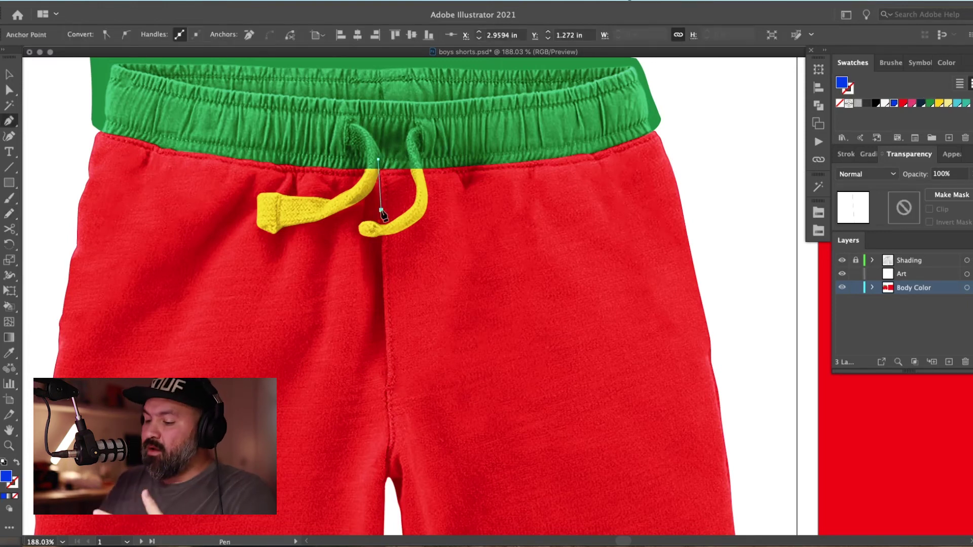
drag(382, 245, 382, 255)
click(383, 286)
drag(387, 394, 388, 455)
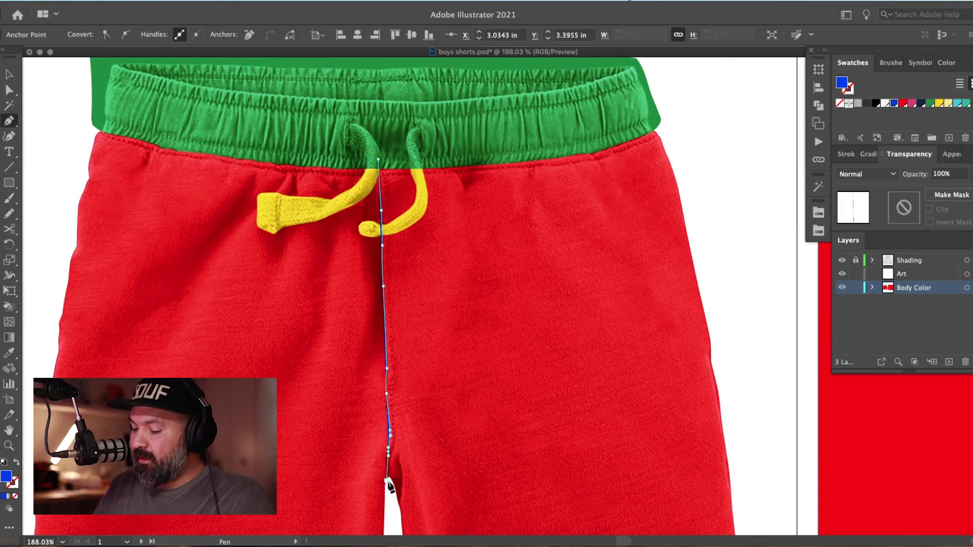
Continue the blue outline down the inner leg, loosely below the hem and up outside the right-hand leg's outer edge
scroll(390, 506, down, 10)
click(367, 278)
drag(555, 303, 679, 271)
click(737, 213)
drag(756, 134, 695, 423)
click(648, 188)
drag(654, 176, 645, 450)
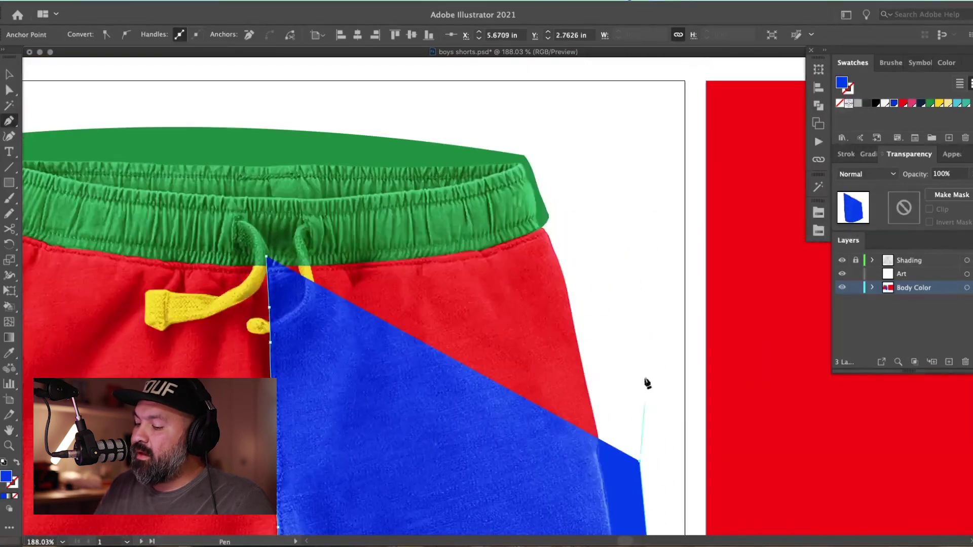
Carry the blue outline up past the waistband and over its top, close it at the starting point and deselect it
click(596, 192)
click(497, 107)
click(287, 99)
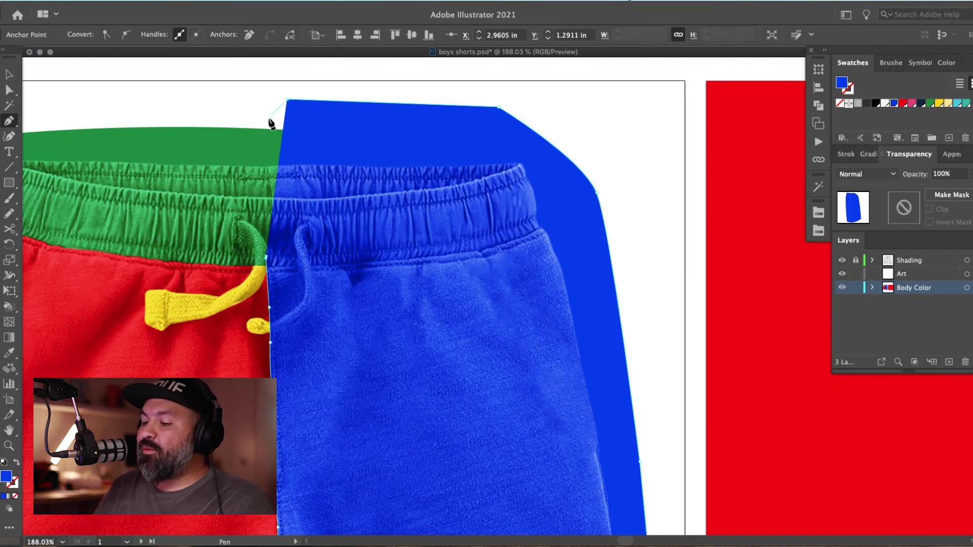
click(266, 257)
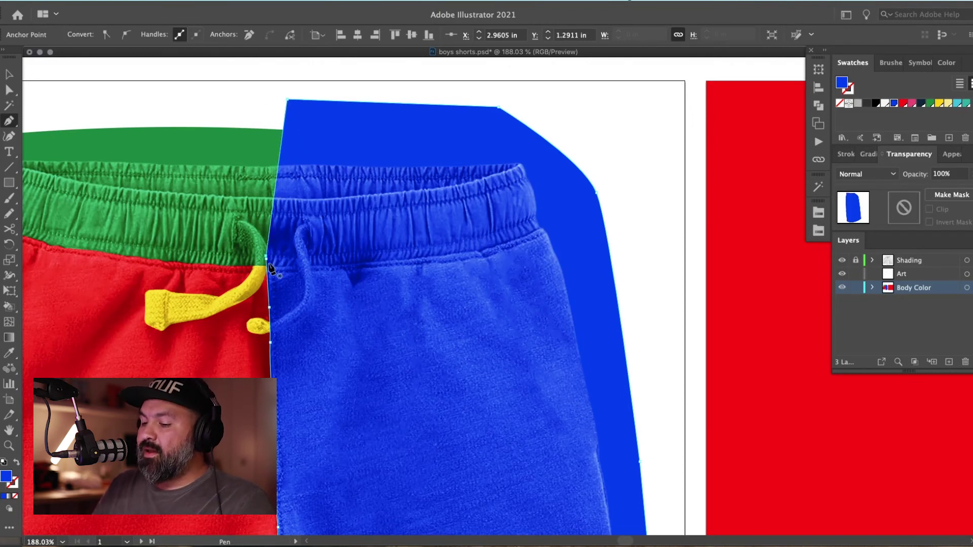
key(v)
key(super+shift+a)
Send the blue leg shape backward so that it sits behind the green waistband
drag(532, 309, 662, 268)
key(super+minus)
key(super+minus)
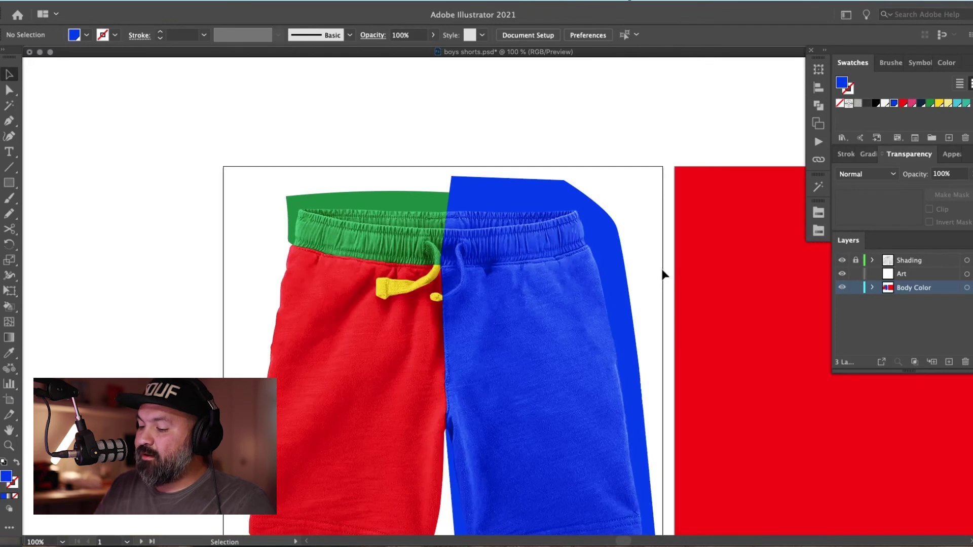
click(567, 203)
key(super+bracketleft)
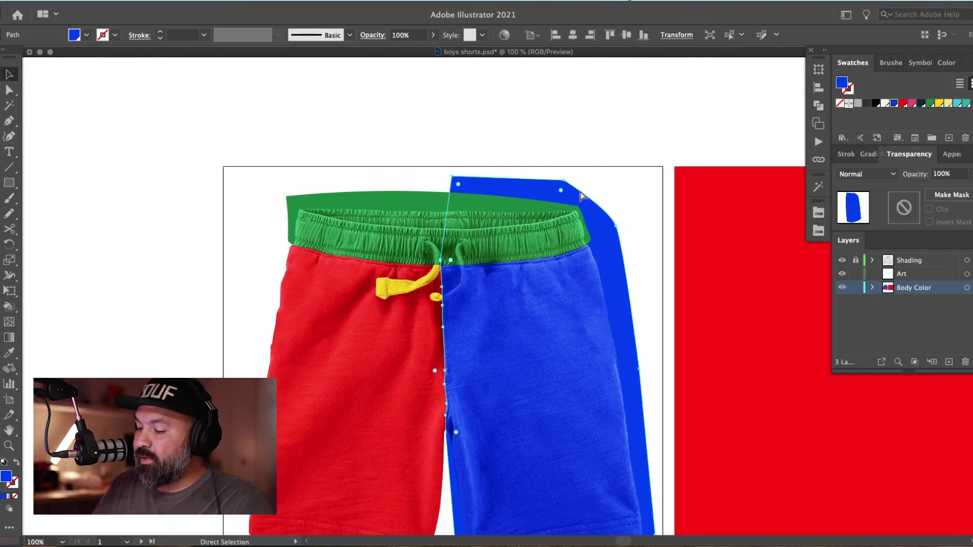
Select both yellow drawstrings with the Magic Wand, bring them in front of the blue leg shape and deselect them
key(super+shift+a)
key(y)
click(436, 298)
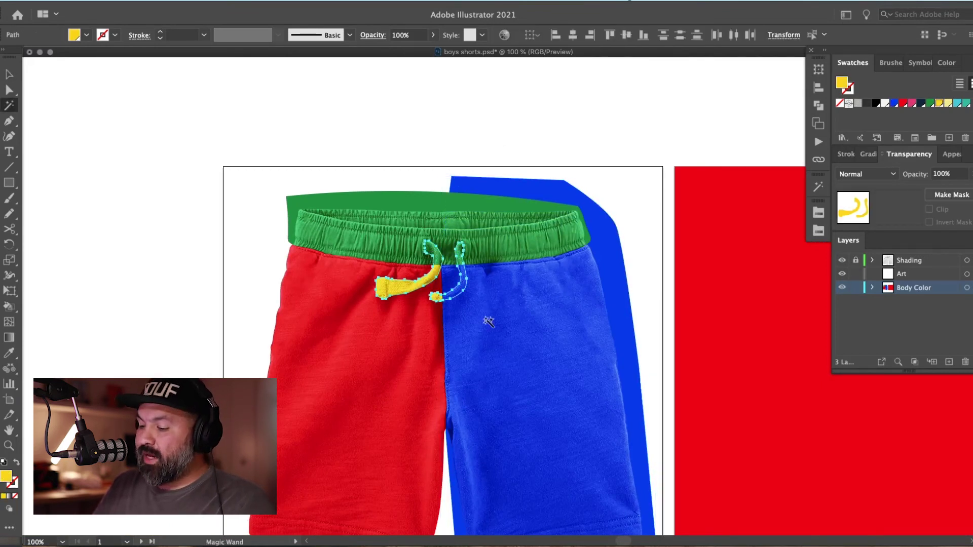
key(super+shift+a)
key(v)
scroll(489, 334, right, 5)
scroll(489, 334, down, 3)
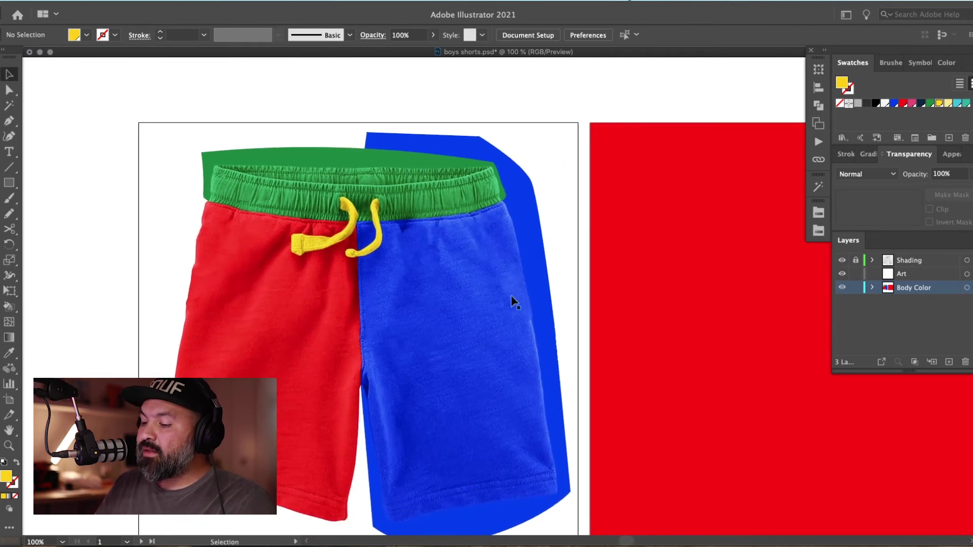
scroll(527, 193, left, 3)
scroll(527, 192, down, 1)
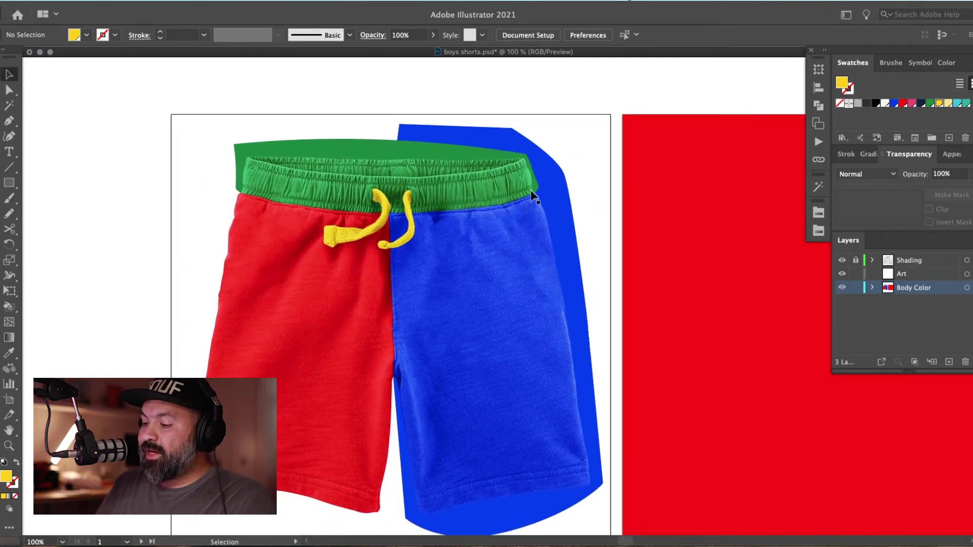
Check the paths in outline view and close the gap at the green waistband's lower left corner with the Join tool
key(super+y)
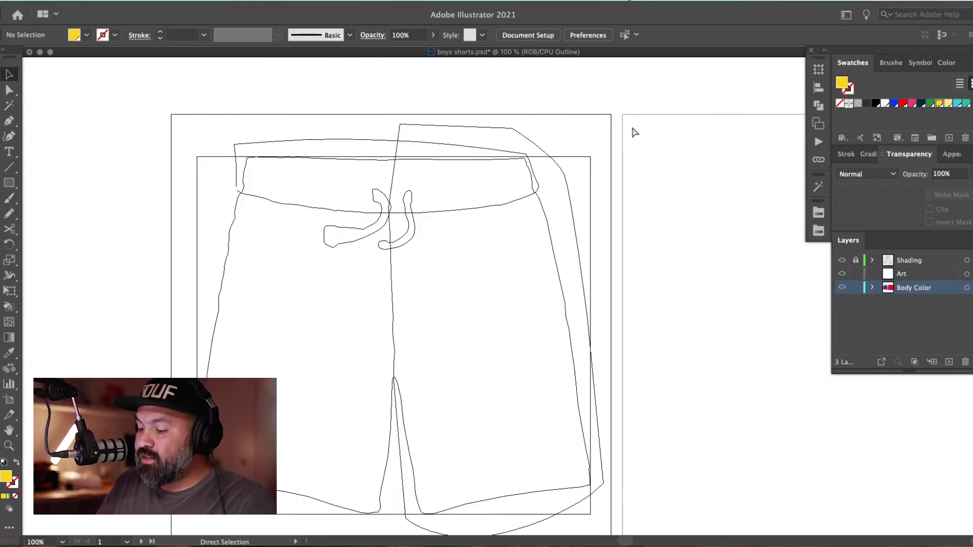
key(super+y)
key(z)
drag(183, 182, 235, 236)
drag(495, 172, 482, 228)
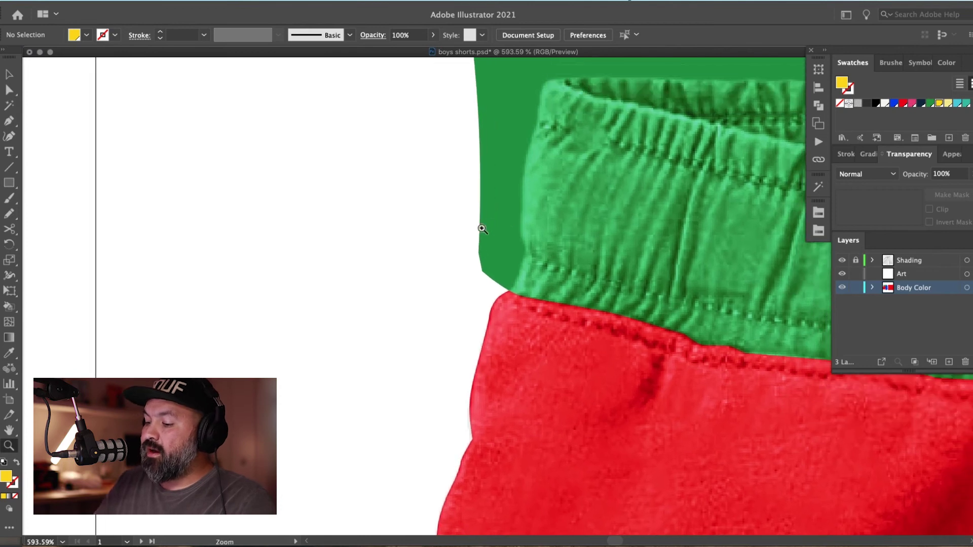
key(j)
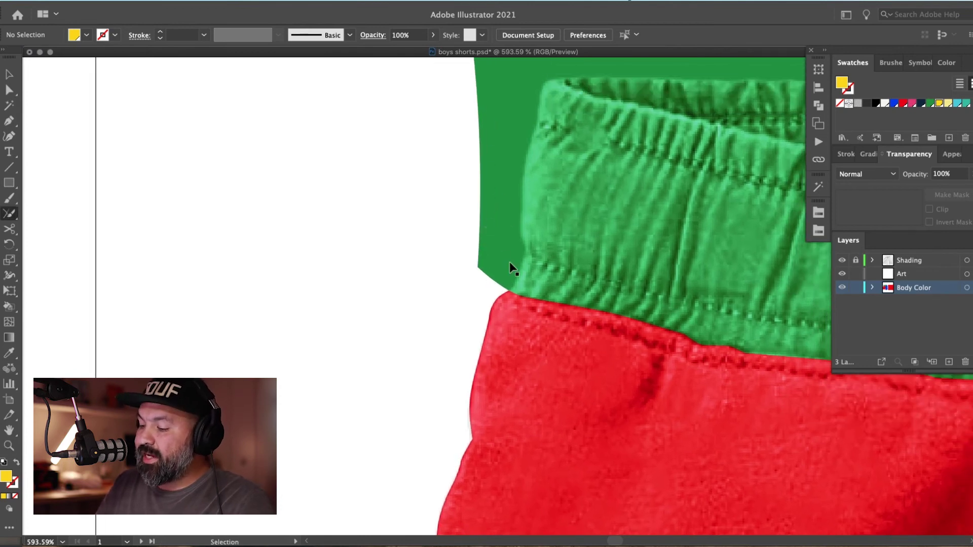
key(v)
key(super+1)
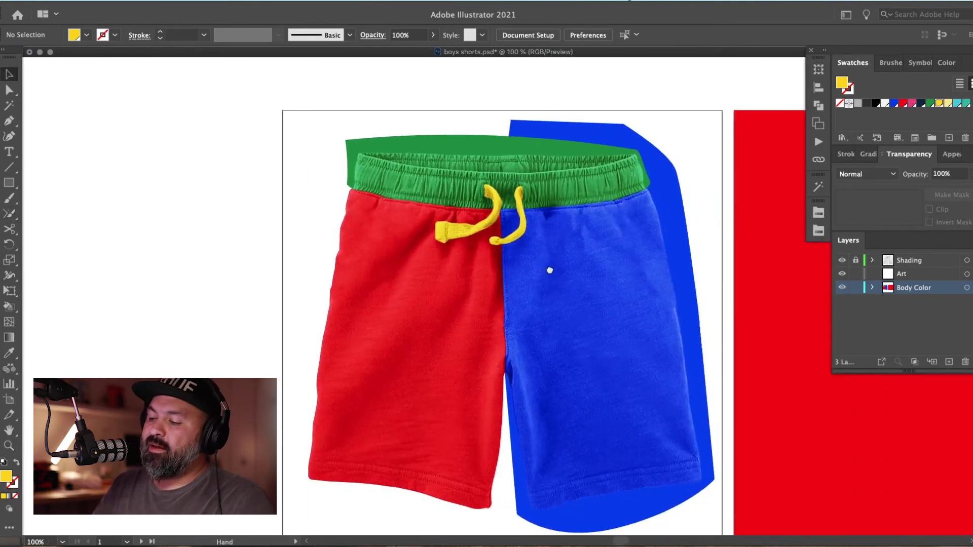
key(super+y)
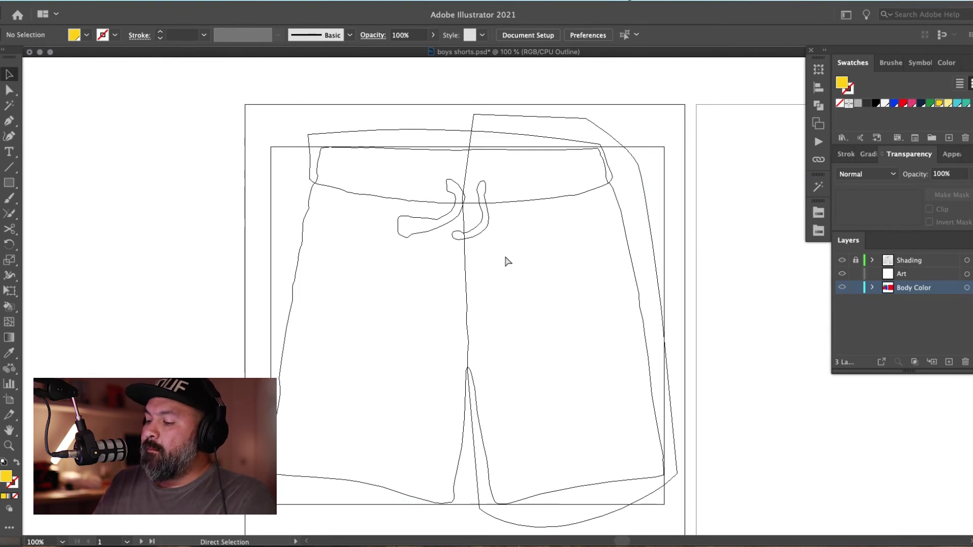
key(super+y)
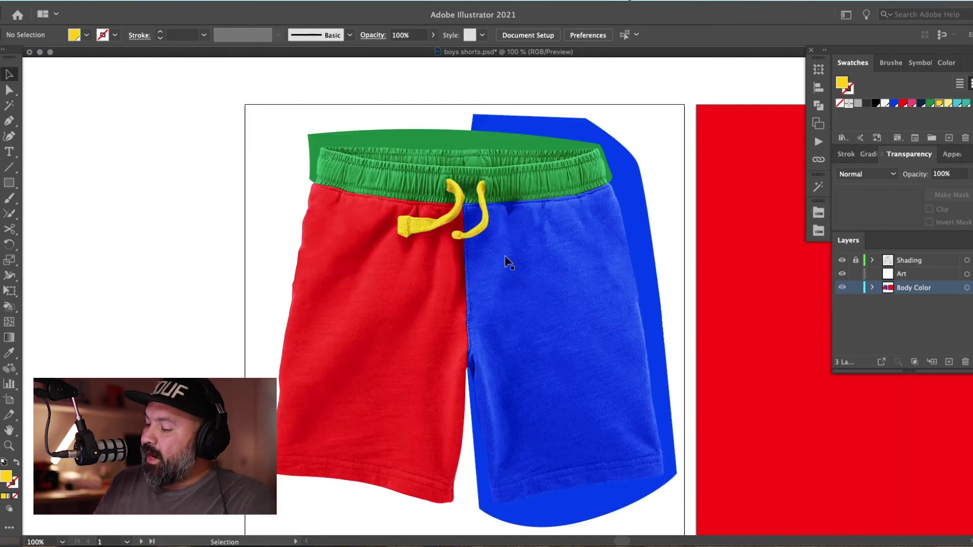
Hide the Shading layer, select all the shorts shapes and remove the excess areas outside the shorts silhouette with Shape Builder
click(841, 261)
scroll(659, 315, right, 2)
scroll(658, 315, up, 1)
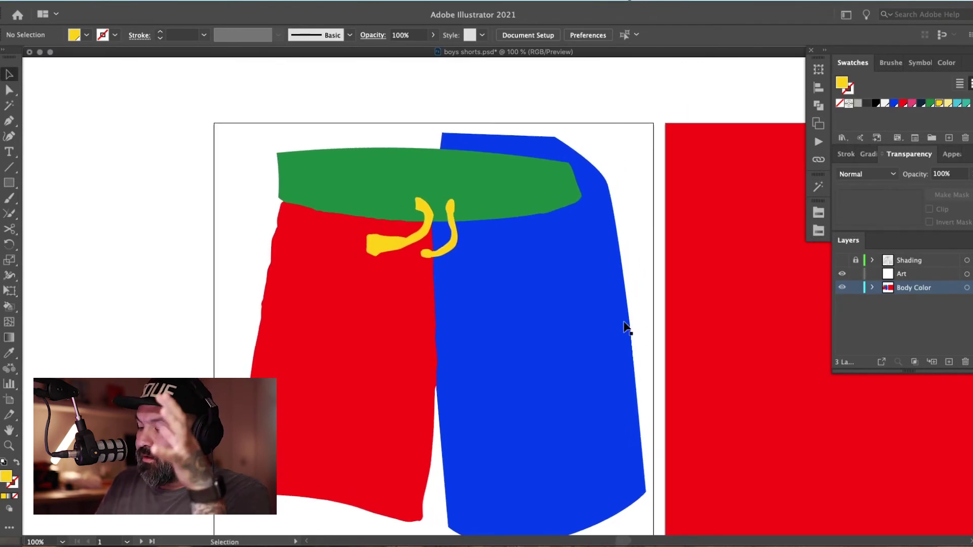
drag(605, 118, 253, 352)
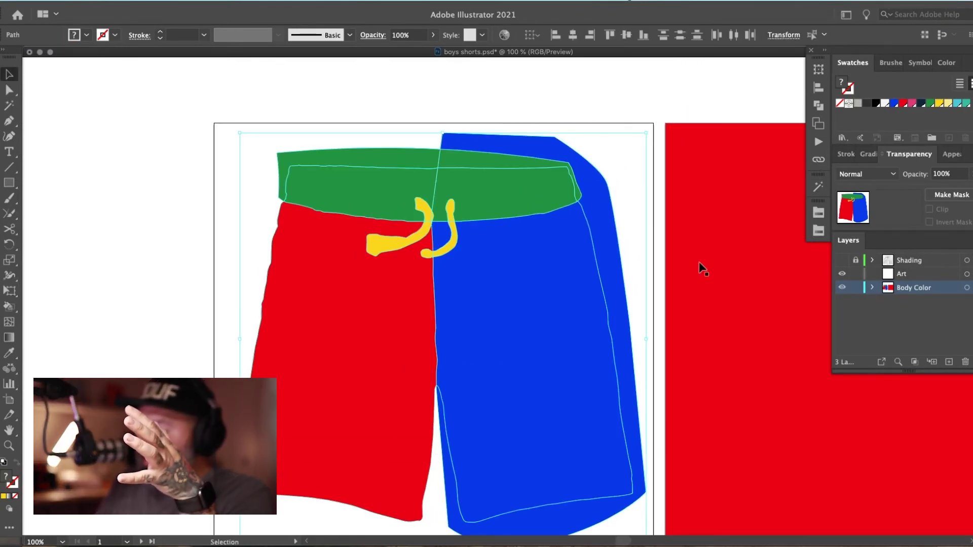
scroll(604, 352, down, 1)
scroll(604, 352, right, 1)
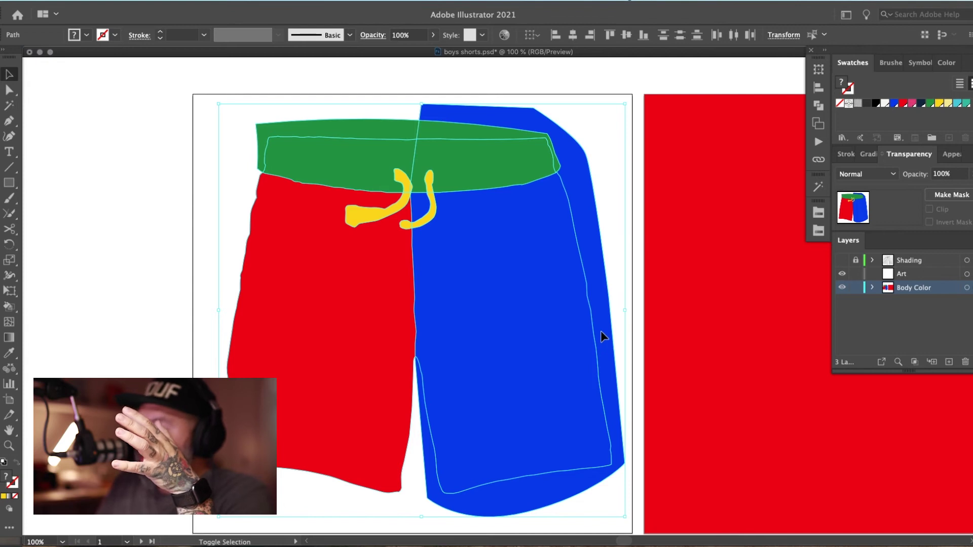
key(shift+m)
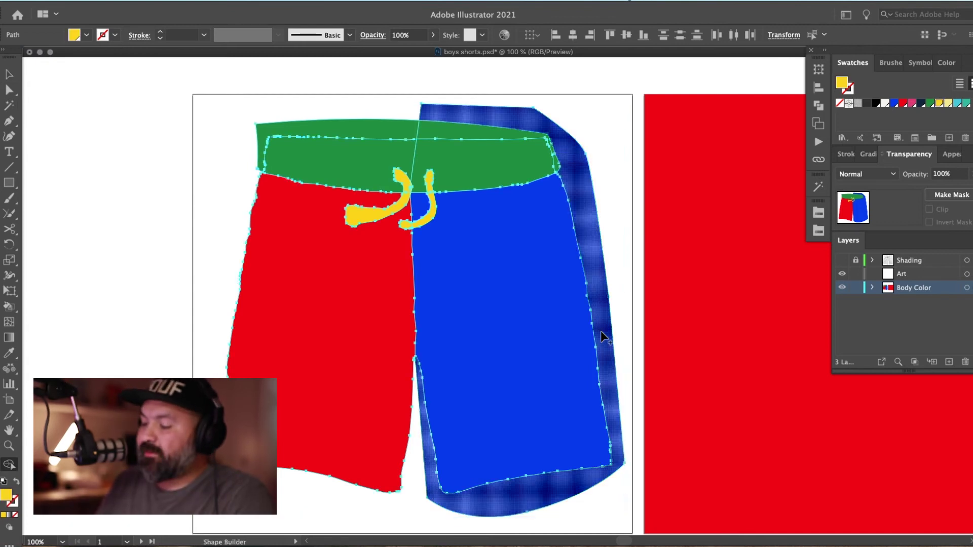
alt+click(579, 176)
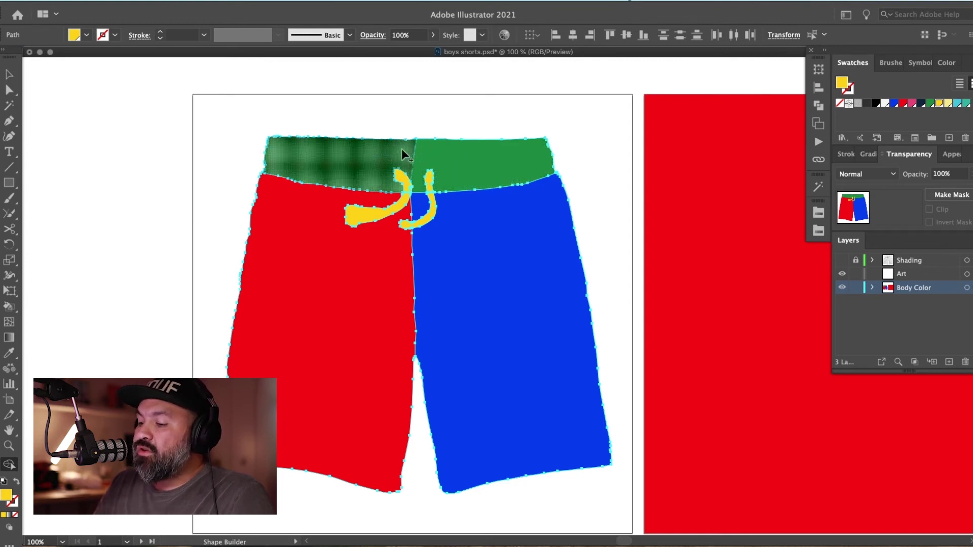
Try merging the two waistband halves with Shape Builder using the yellow fill, and undo the merge
drag(403, 151, 424, 156)
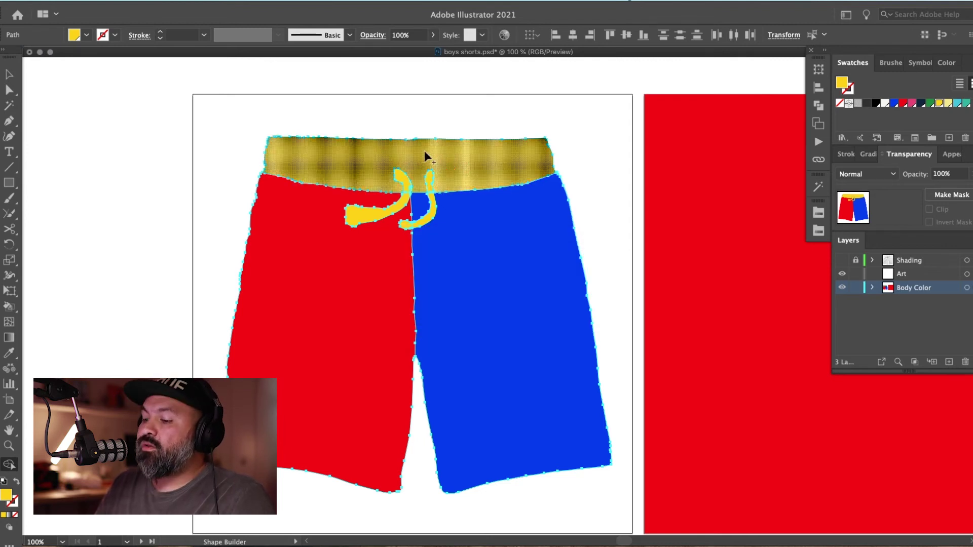
key(ctrl+z)
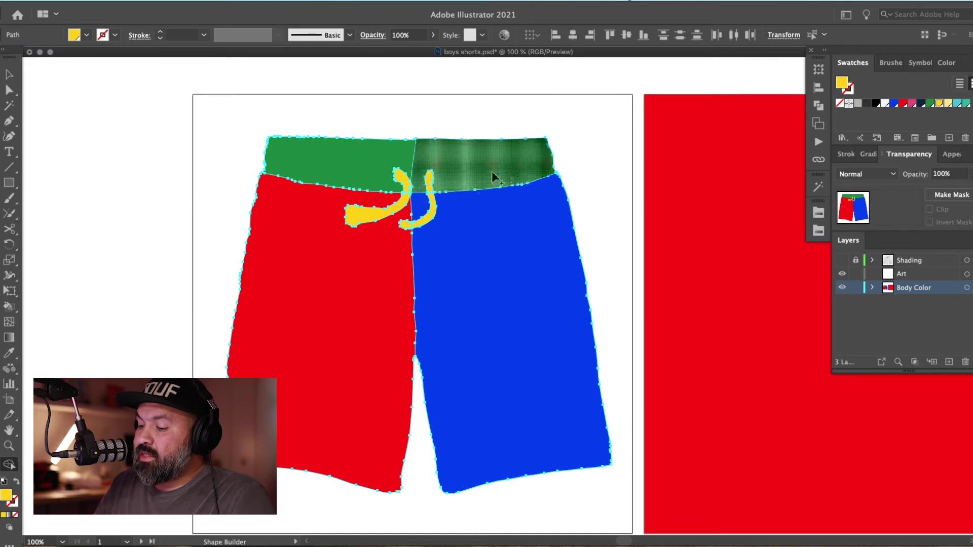
Merge the divided pieces of each yellow drawstring into one shape per string with Shape Builder
key(z)
drag(273, 345, 269, 368)
drag(636, 139, 546, 285)
drag(624, 202, 293, 513)
drag(577, 325, 568, 305)
drag(629, 148, 562, 354)
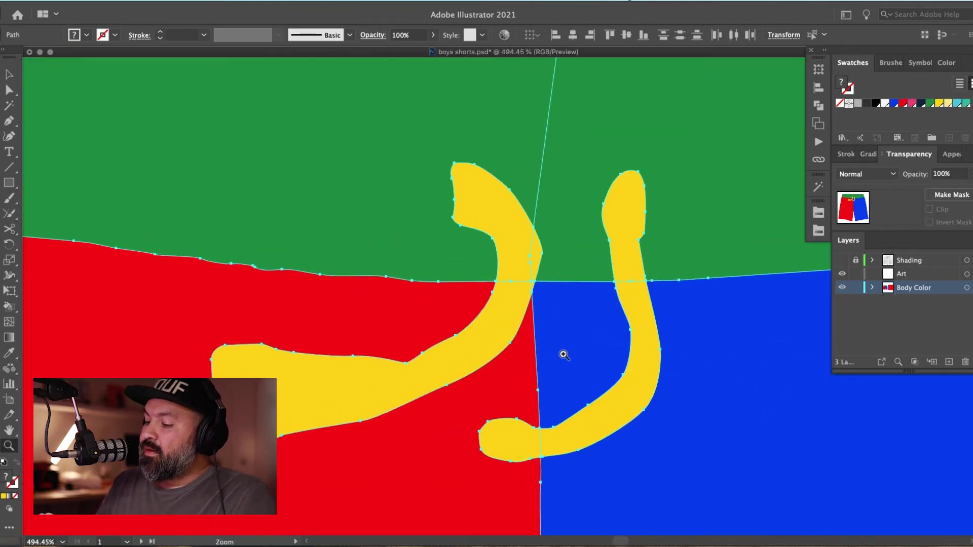
key(shift+m)
mouse_move(625, 239)
mouse_down()
mouse_move(637, 345)
mouse_move(631, 392)
mouse_move(587, 432)
mouse_move(535, 449)
mouse_up()
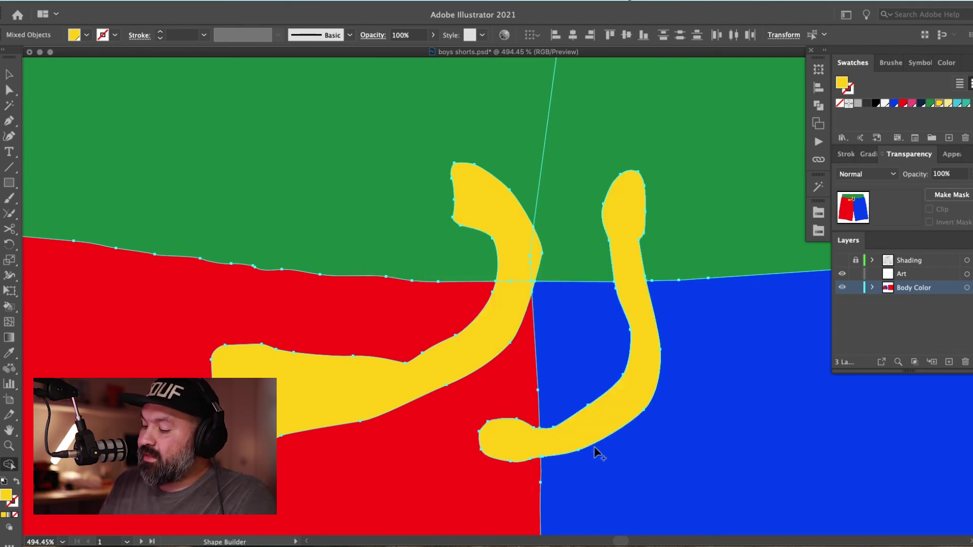
drag(506, 225, 533, 251)
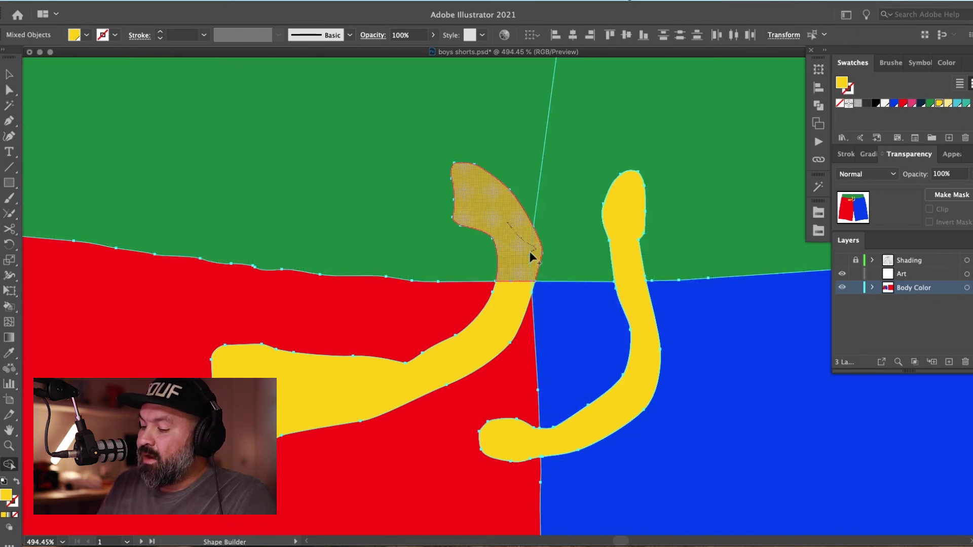
drag(534, 286, 533, 292)
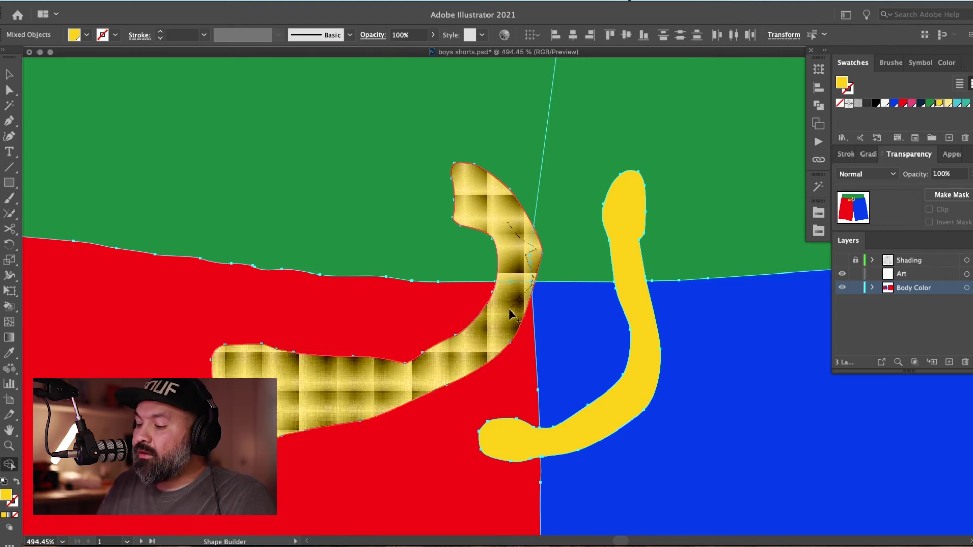
drag(438, 374, 480, 337)
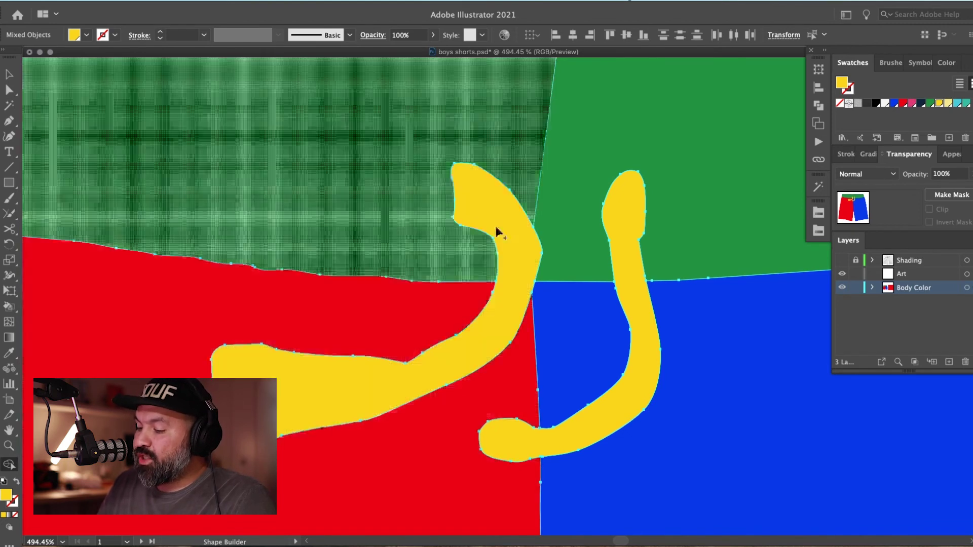
Set the fill to the green swatch and merge the waistband's two halves into one shape with Shape Builder
scroll(634, 330, up, 5)
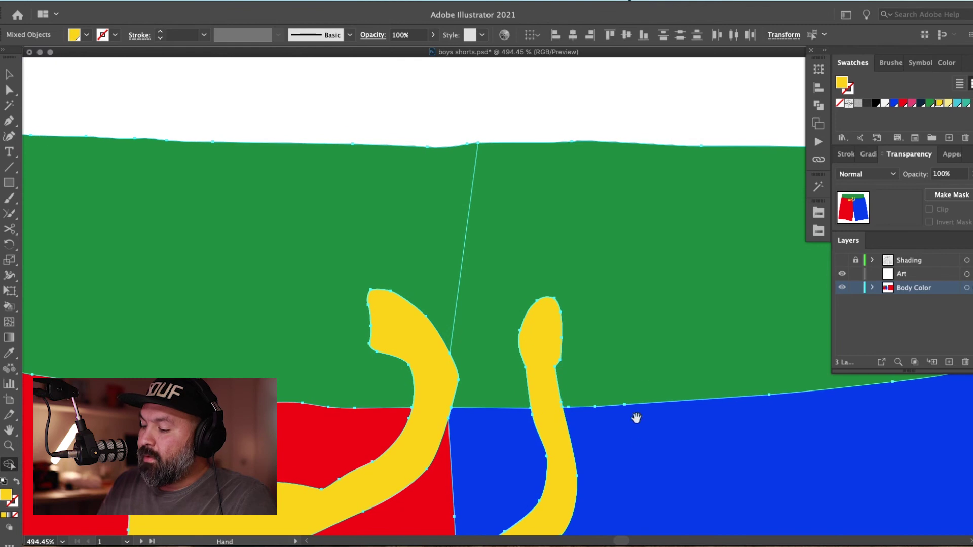
drag(621, 364, 618, 243)
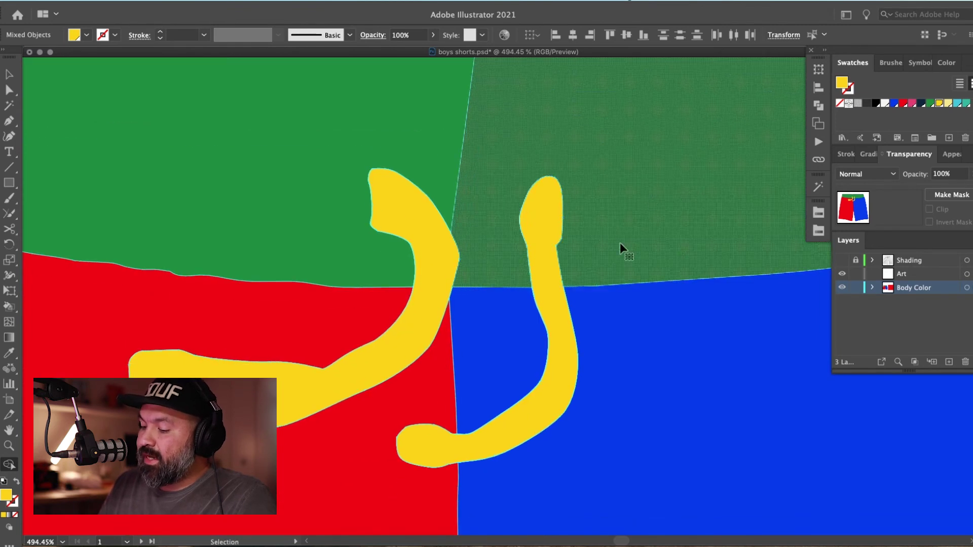
key(super+minus)
key(super+minus)
key(super+minus)
key(super+minus)
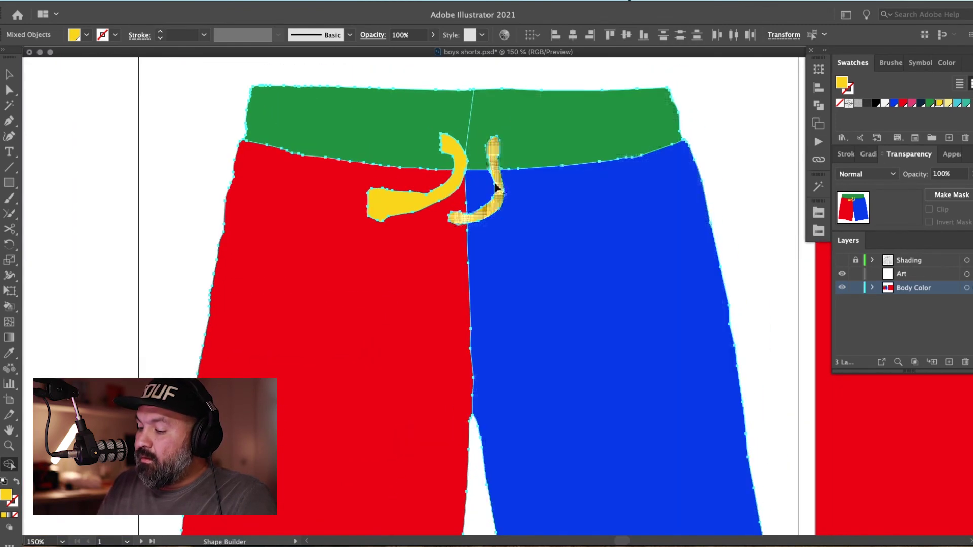
drag(479, 192, 508, 211)
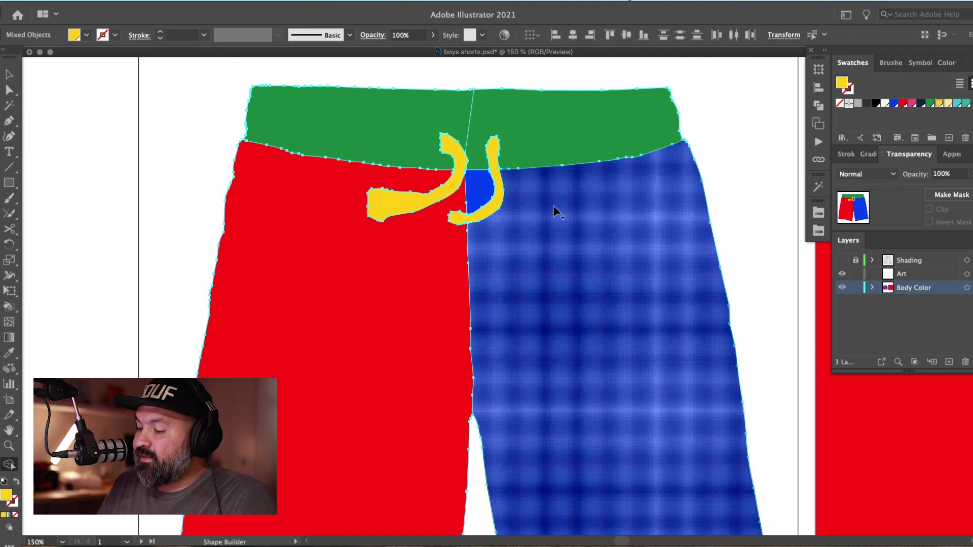
scroll(557, 218, up, 3)
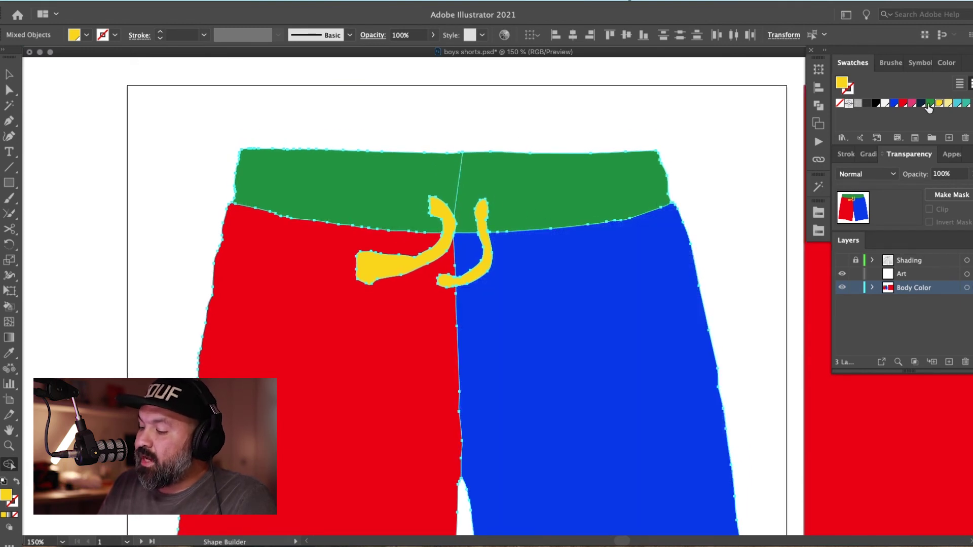
click(930, 103)
drag(445, 164, 466, 165)
drag(531, 163, 532, 164)
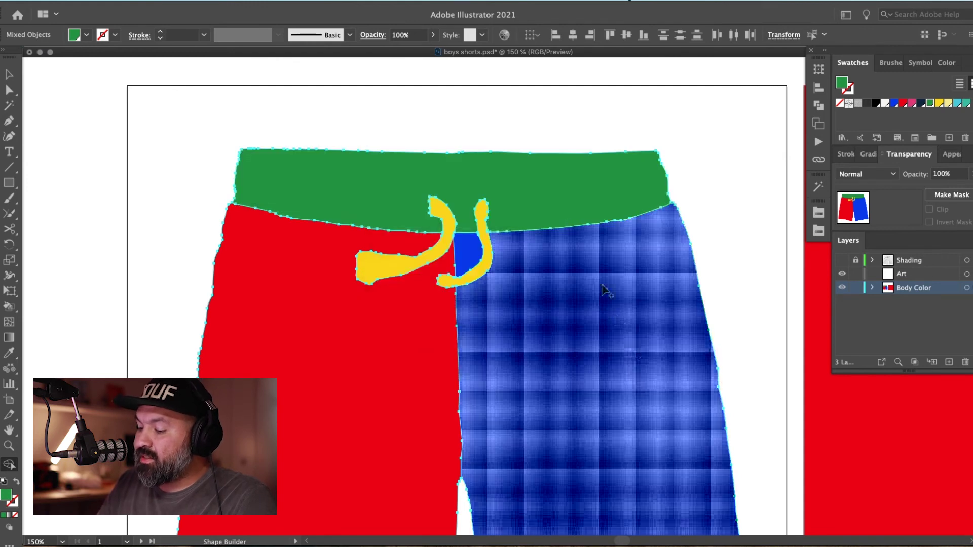
Deselect all the shapes, show the Shading layer again and inspect the coloured shorts up close
drag(549, 395, 539, 248)
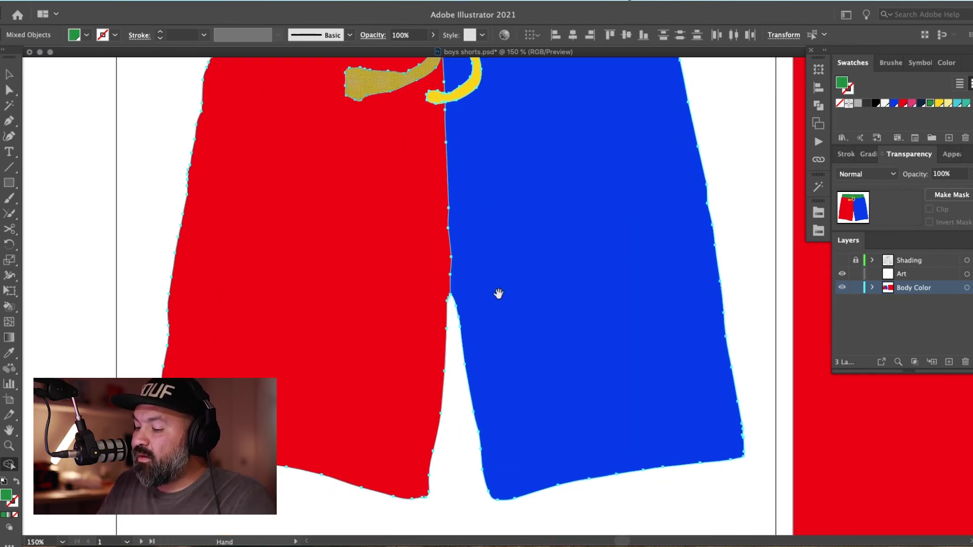
key(super+minus)
key(super+minus)
drag(541, 356, 514, 366)
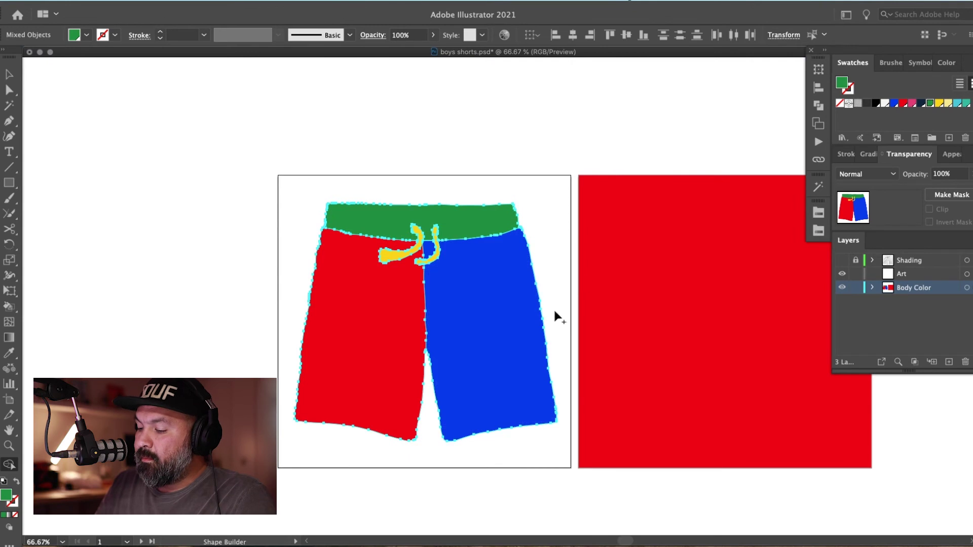
key(super+shift+a)
click(841, 260)
key(z)
drag(591, 154, 254, 462)
key(v)
drag(599, 340, 591, 346)
drag(518, 379, 418, 400)
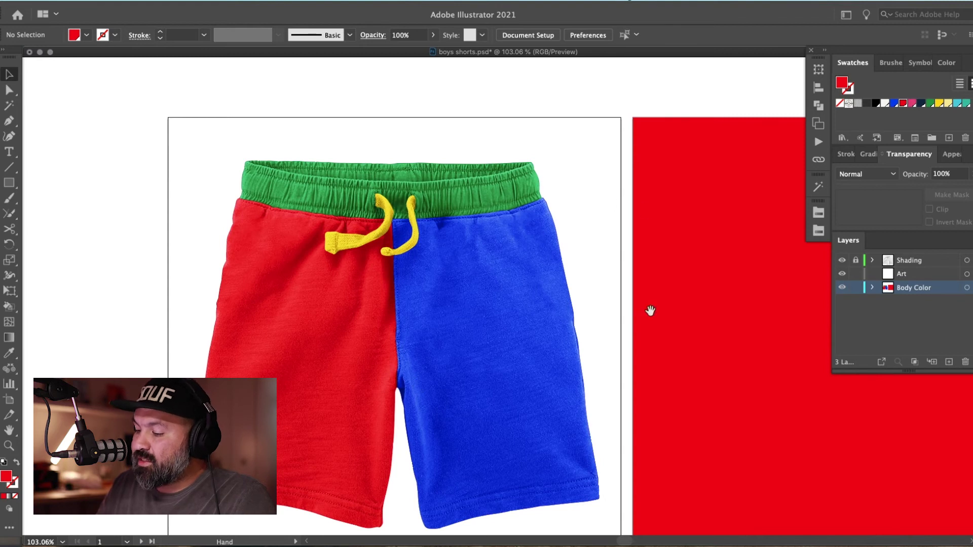
Select matching fills with the Magic Wand and group the yellow drawstrings and the blue leg pieces, then clear the selection
drag(656, 295, 645, 284)
key(y)
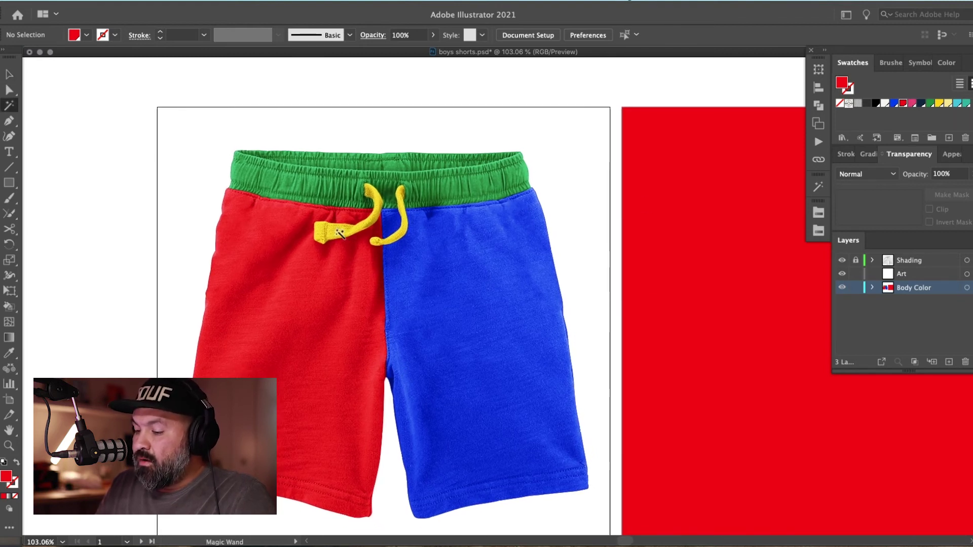
click(340, 234)
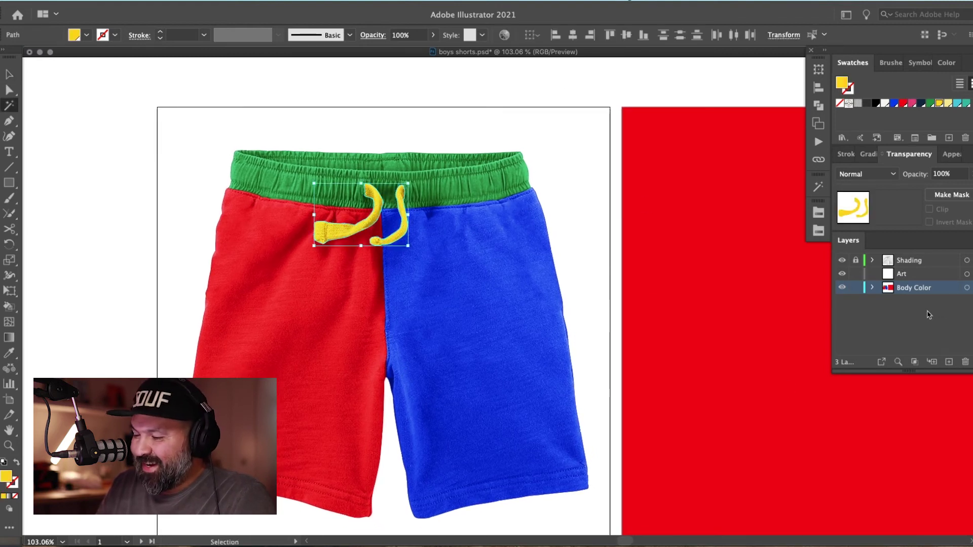
key(super+g)
click(446, 276)
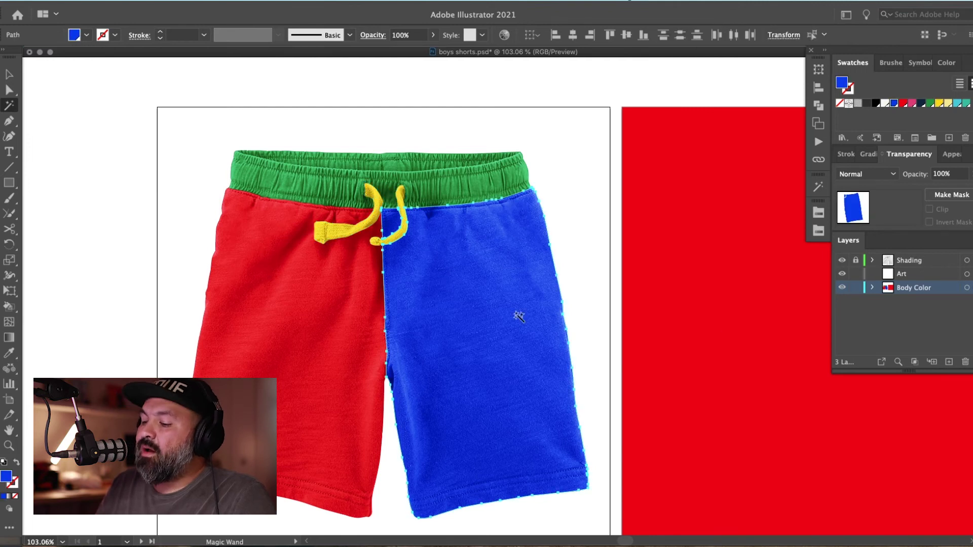
click(485, 185)
click(347, 315)
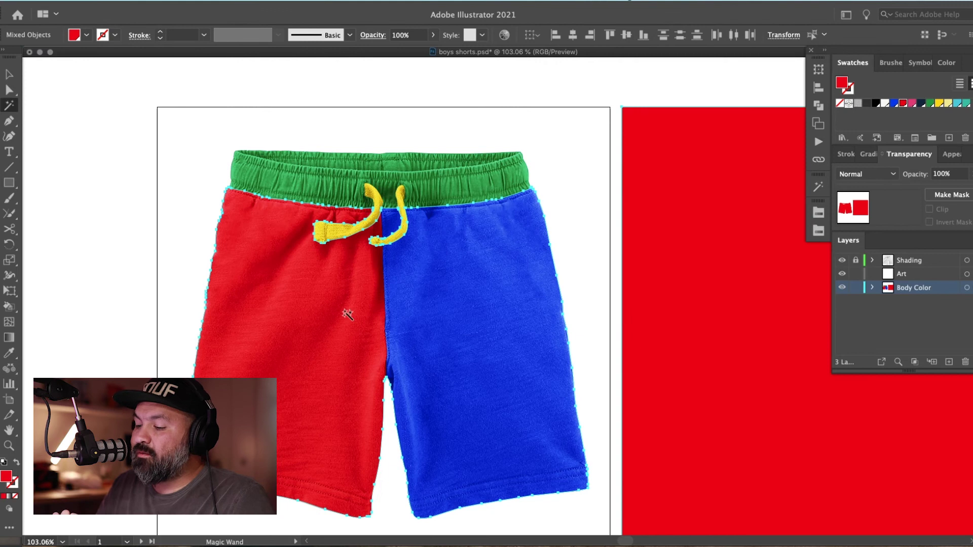
key(super+shift+a)
Try filling the blue leg's directly selected piece with the red swatch, and undo the fill
key(a)
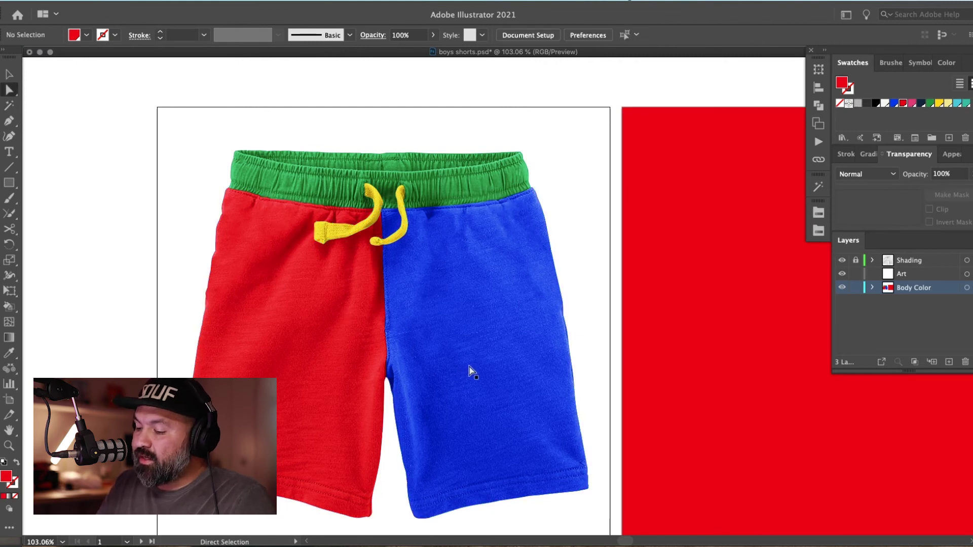
click(471, 372)
click(902, 104)
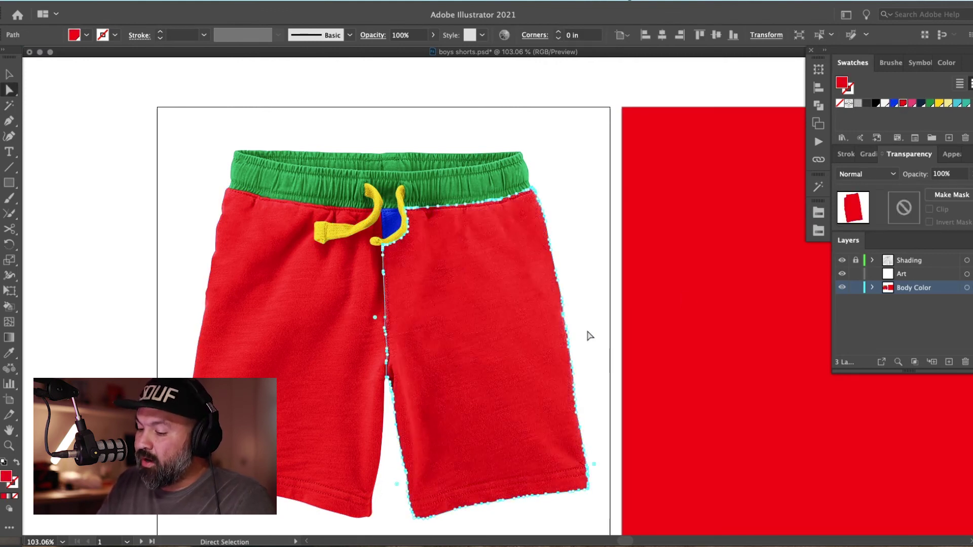
key(super+z)
key(super+shift+a)
key(v)
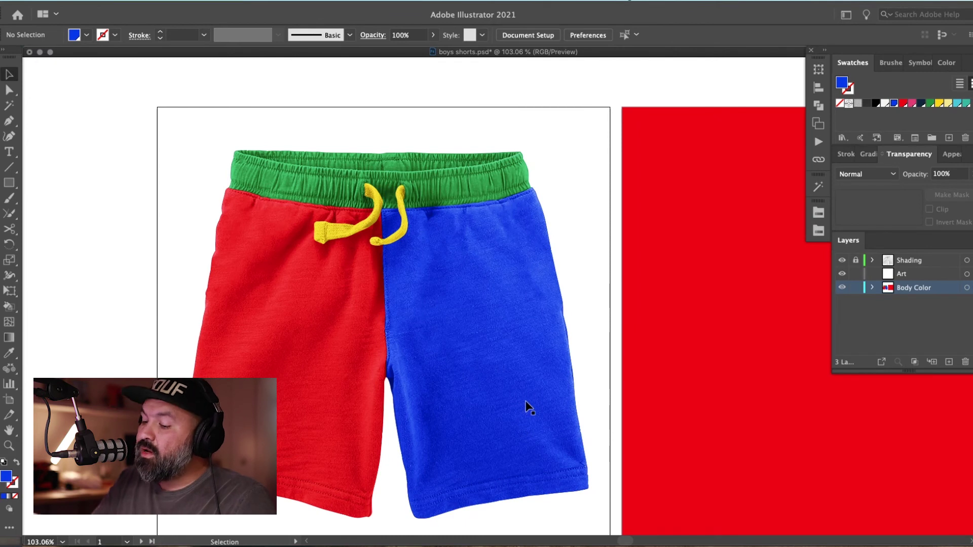
Fill the grouped blue leg panel and the green waistband with the red swatch
click(524, 400)
click(903, 103)
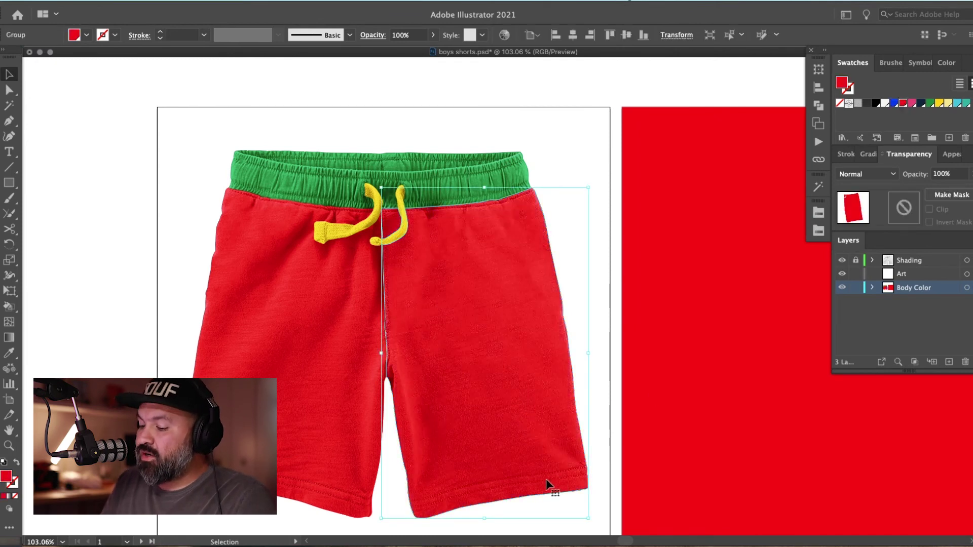
key(super+shift+a)
click(460, 184)
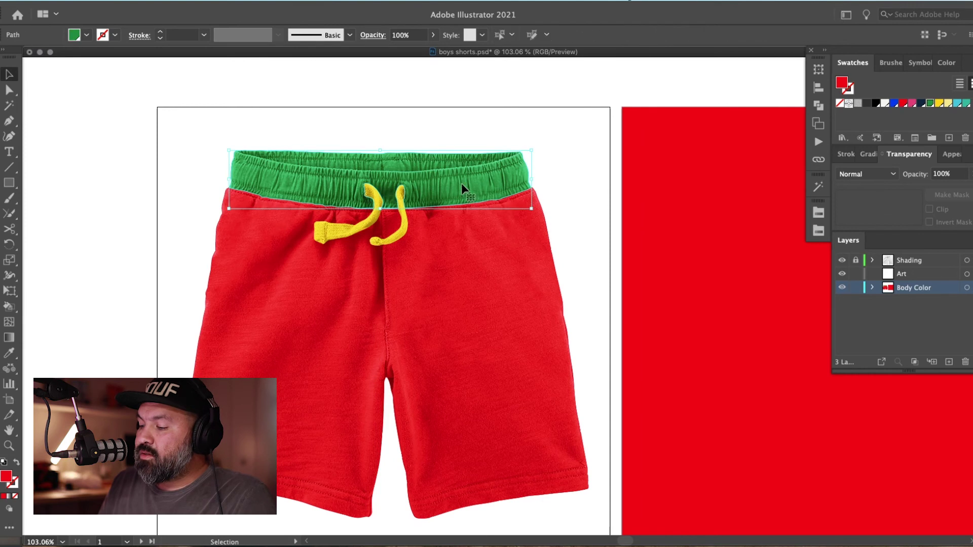
click(903, 104)
key(super+shift+a)
Fill the yellow drawstring group with the white swatch and clear the selection
click(407, 233)
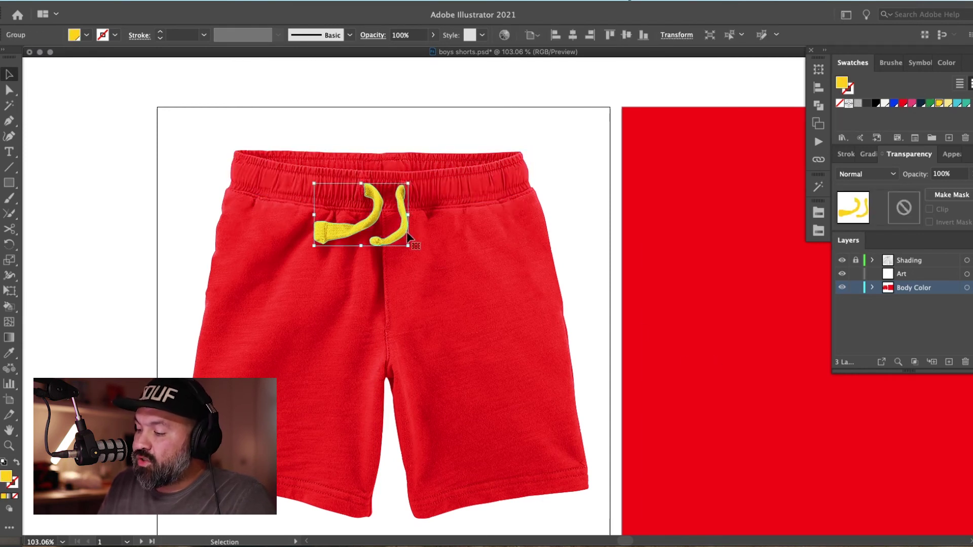
click(885, 104)
key(super+shift+a)
drag(596, 356, 498, 371)
key(super+1)
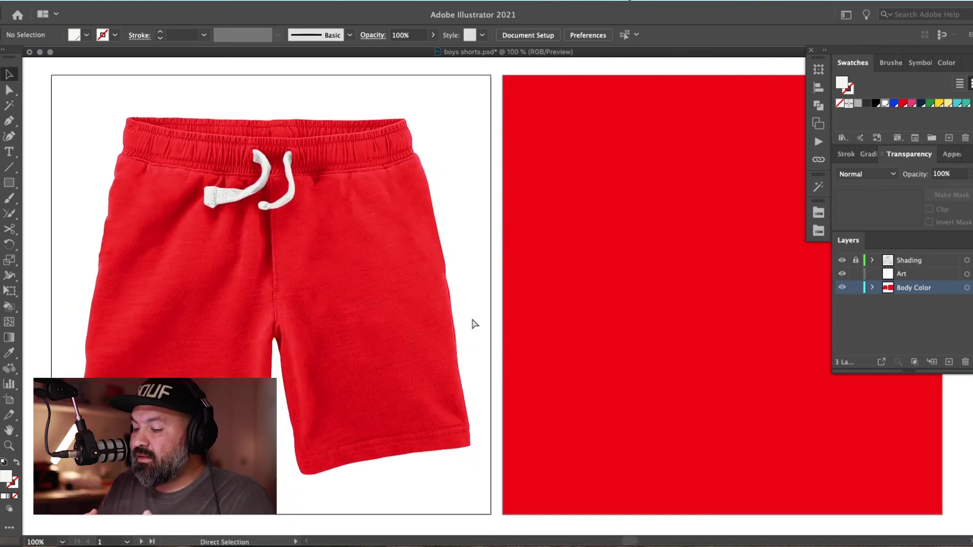
key(super+minus)
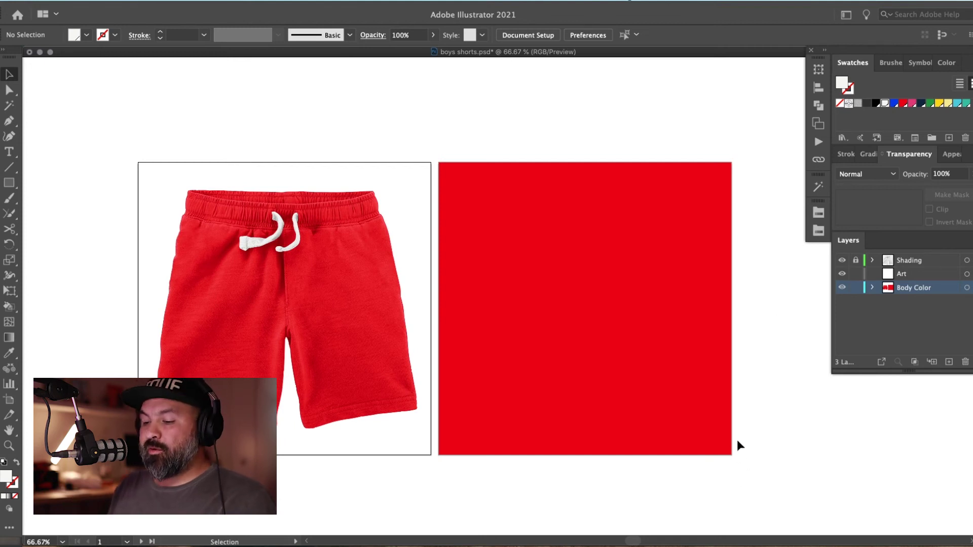
Search the computer for "dco logos ai" and open DCO-logos.ai from the ASSETS folder
key(super+space)
text(dco l)
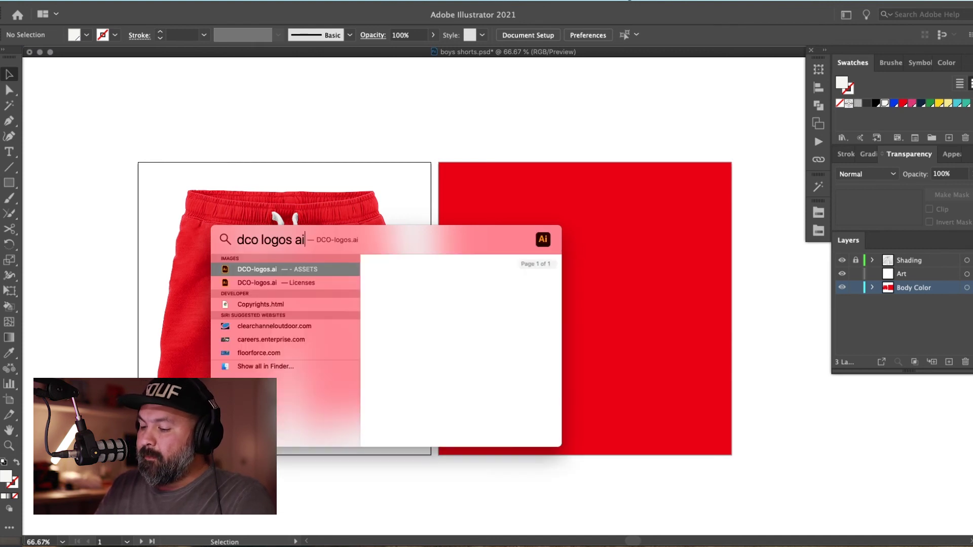
key(Return)
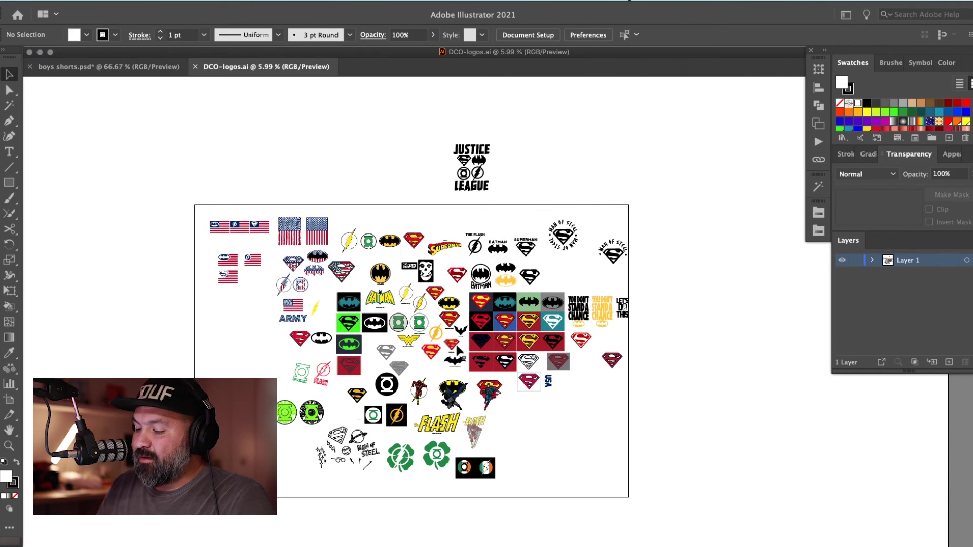
Copy the oval yellow-and-black Batman logo from the logo sheet and paste it into the boys shorts document
scroll(437, 300, up, 5)
click(590, 326)
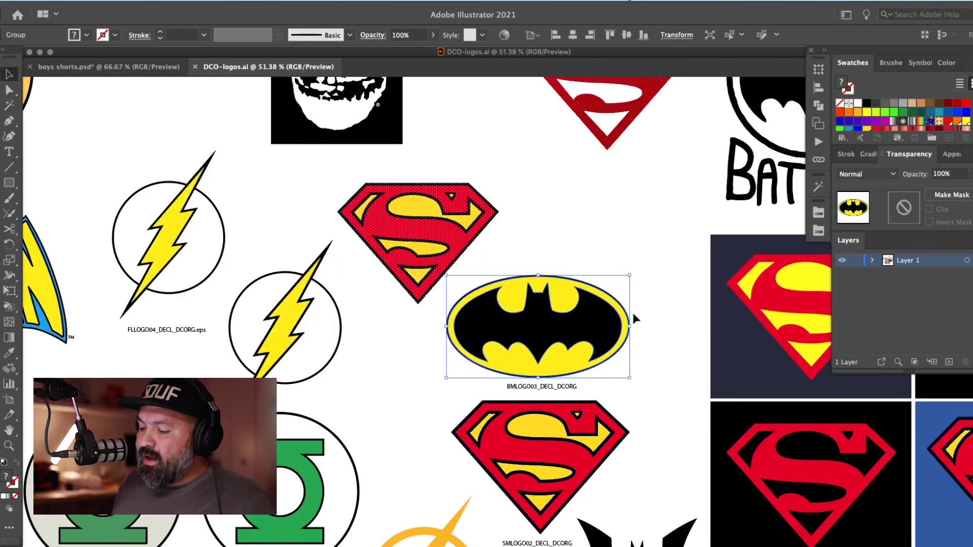
click(635, 304)
key(a)
key(v)
click(605, 322)
key(super+grave)
key(super+v)
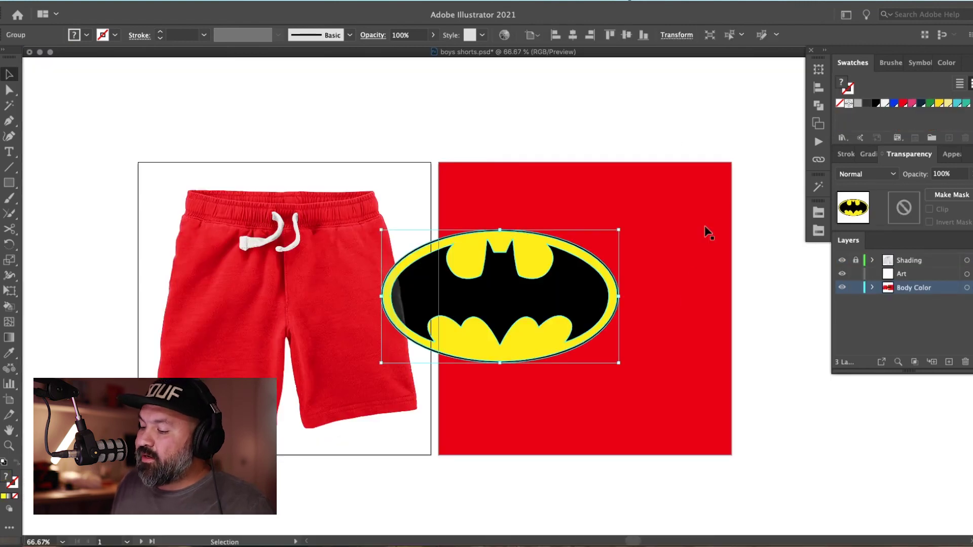
Transfer the Batman logo to the Art layer and centre it horizontally and vertically on the red artboard
drag(608, 310, 671, 314)
key(super+x)
click(922, 274)
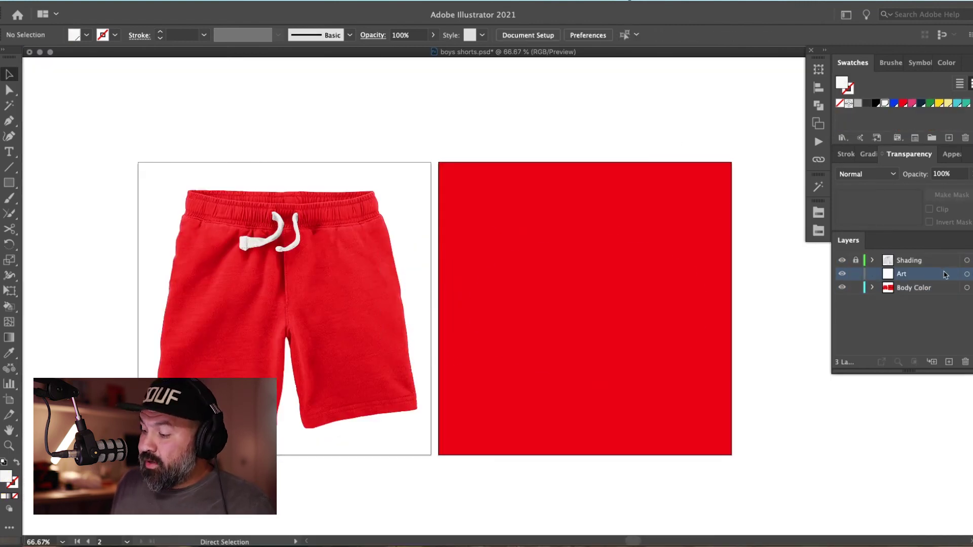
key(super+f)
key(super+shift+a)
drag(689, 300, 687, 302)
click(573, 35)
click(626, 35)
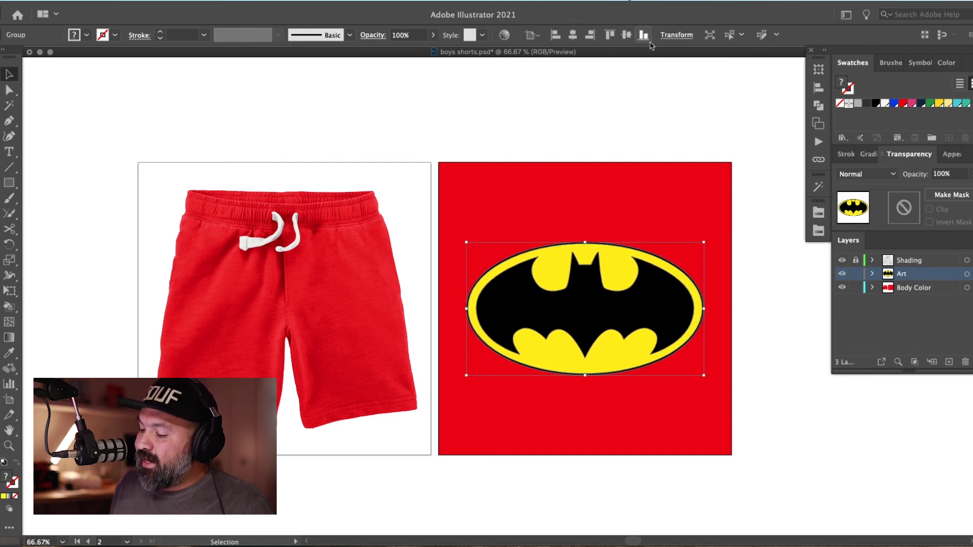
Convert the Batman logo on the red artboard into a dynamic symbol named "batman logo"
key(super+shift+a)
key(space)
drag(718, 359, 725, 385)
click(681, 352)
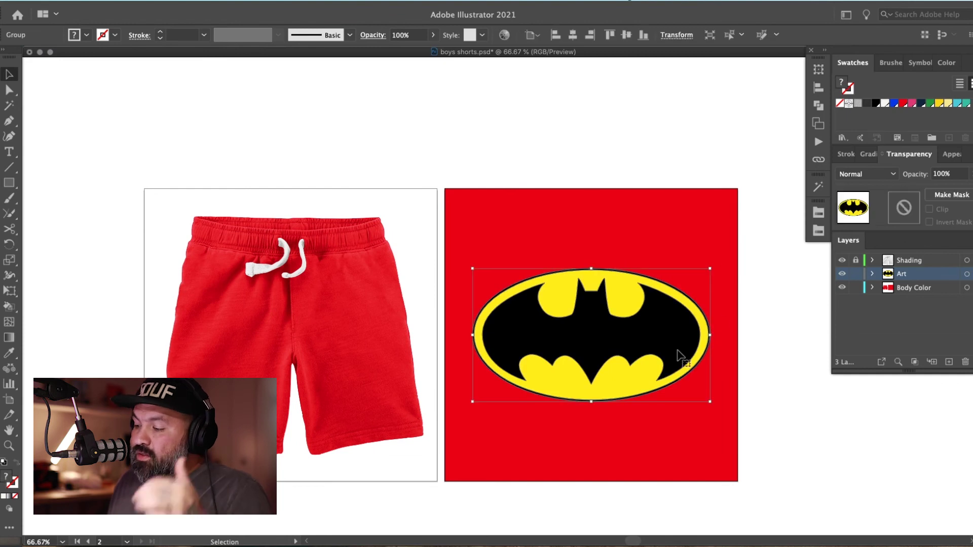
click(919, 63)
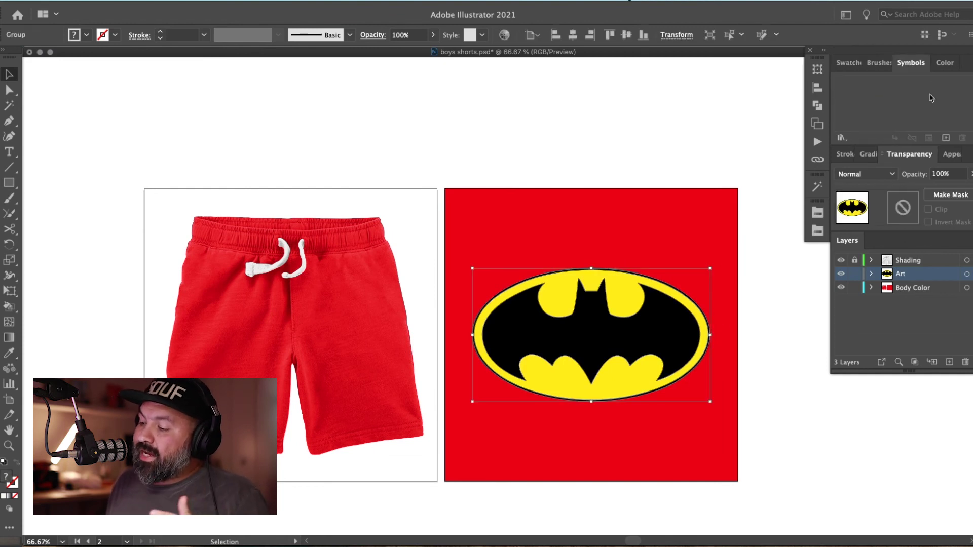
drag(687, 334, 884, 108)
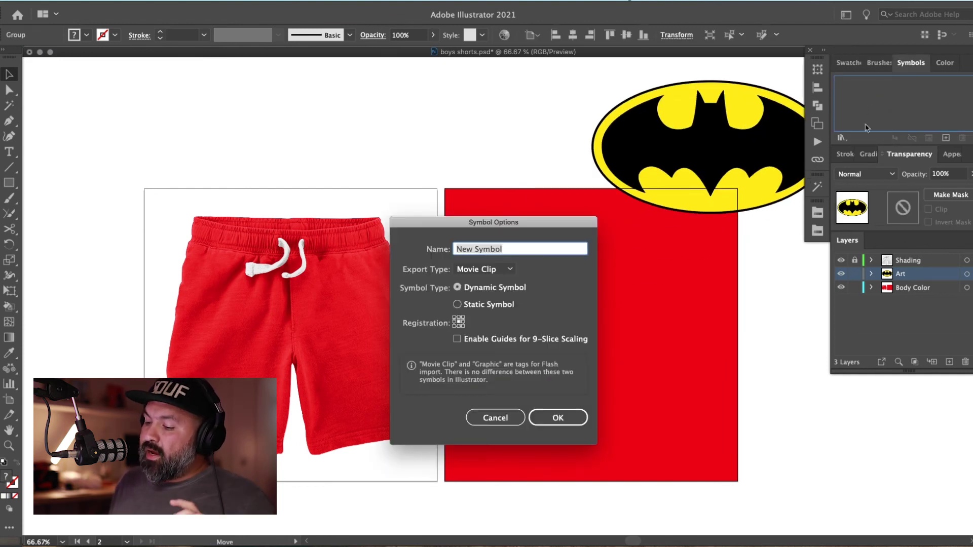
text(bat)
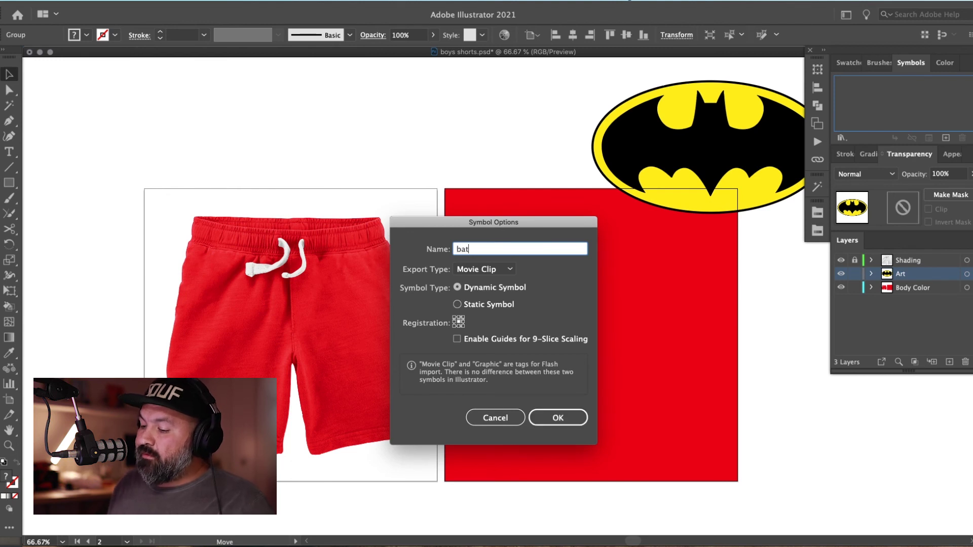
text(man logo)
key(Return)
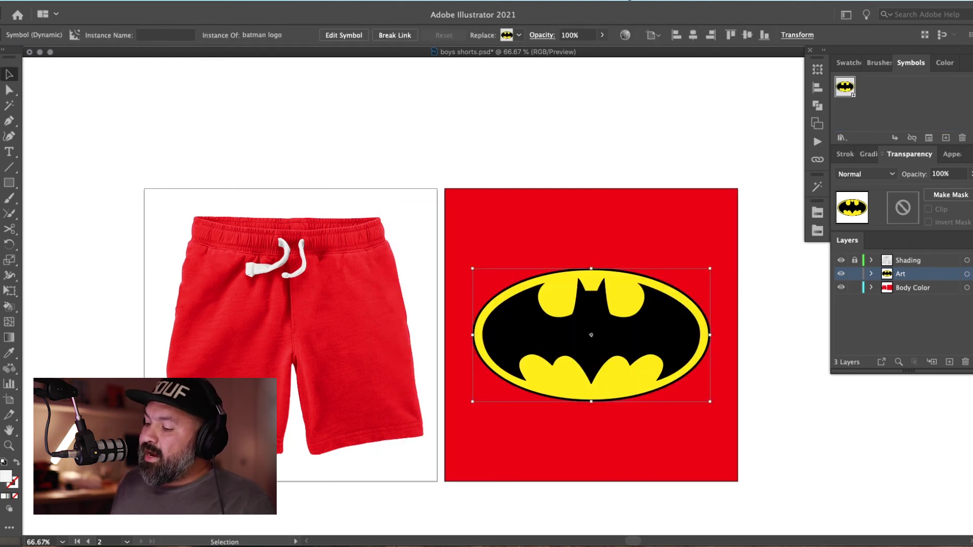
Duplicate the Batman logo symbol onto the shorts' lower leg and rotate the copy to follow the hem
click(744, 267)
scroll(735, 304, left, 5)
drag(718, 341, 473, 386)
key(r)
drag(569, 310, 494, 309)
key(s)
key(ctrl+z)
Reposition the rotated logo copy just above the leg hem, scale it to fit there and clear the selection
key(v)
drag(433, 373, 439, 392)
click(616, 121)
click(444, 389)
key(s)
drag(520, 284, 507, 303)
key(v)
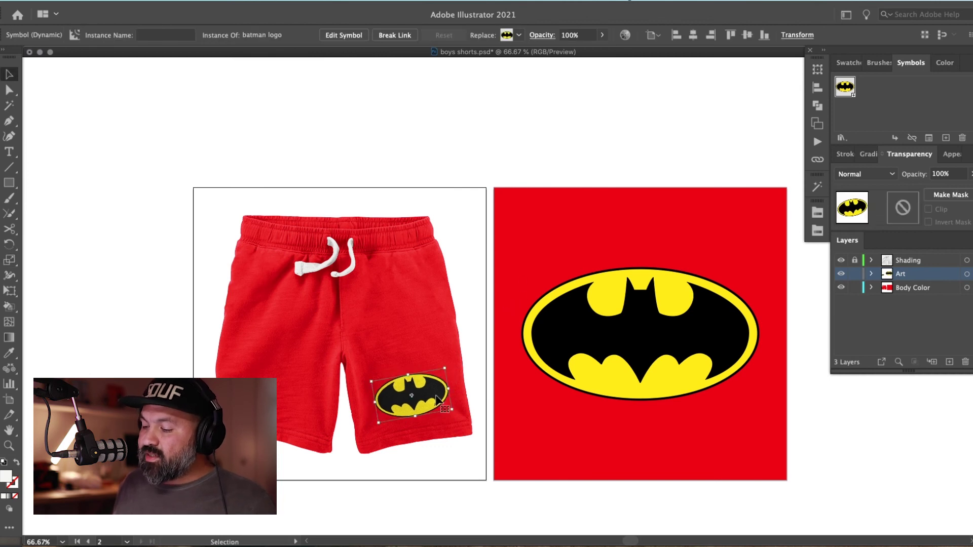
click(615, 124)
drag(807, 193, 746, 189)
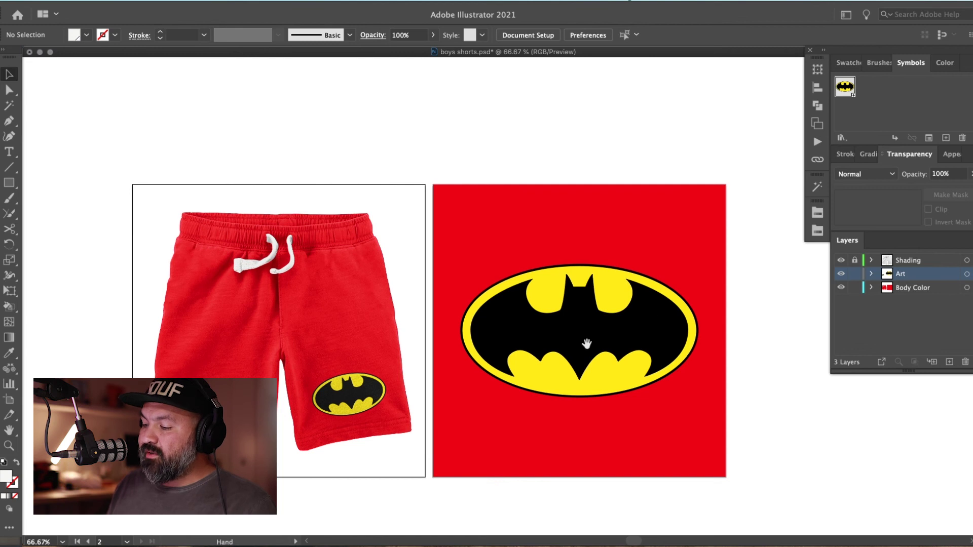
drag(582, 343, 637, 359)
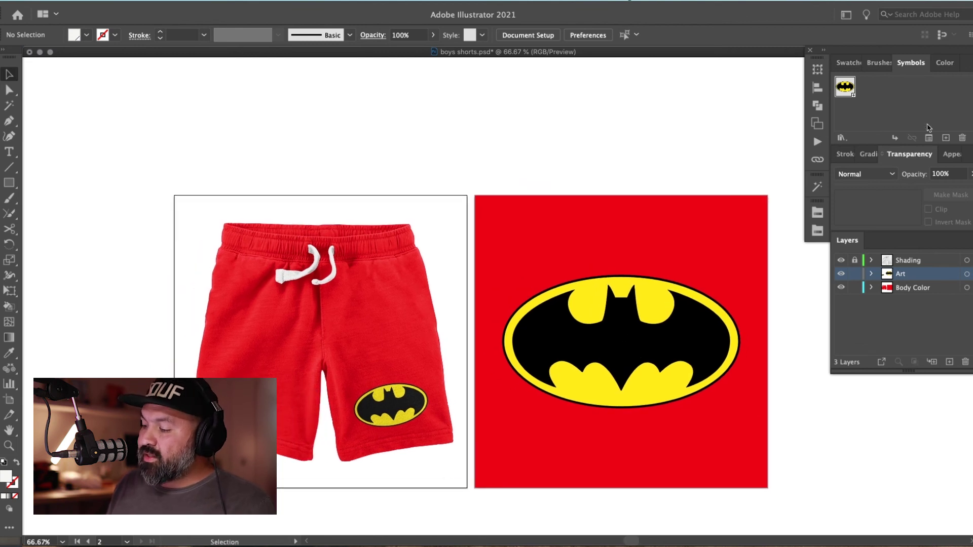
Open the batman logo symbol for editing and delete its yellow compound path
double_click(846, 86)
click(567, 249)
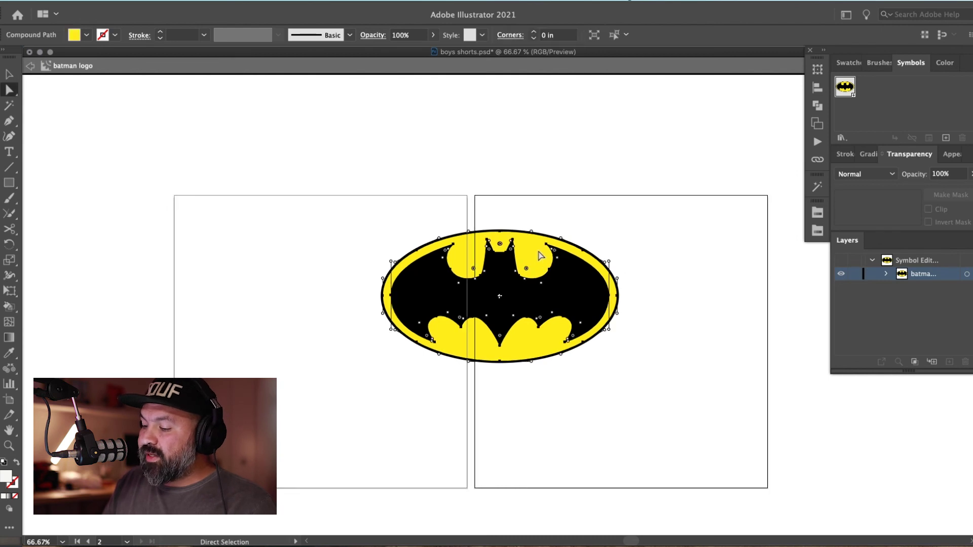
key(Delete)
Select all black parts of the symbol with the Magic Wand, recolour them white and exit symbol editing
key(y)
click(577, 285)
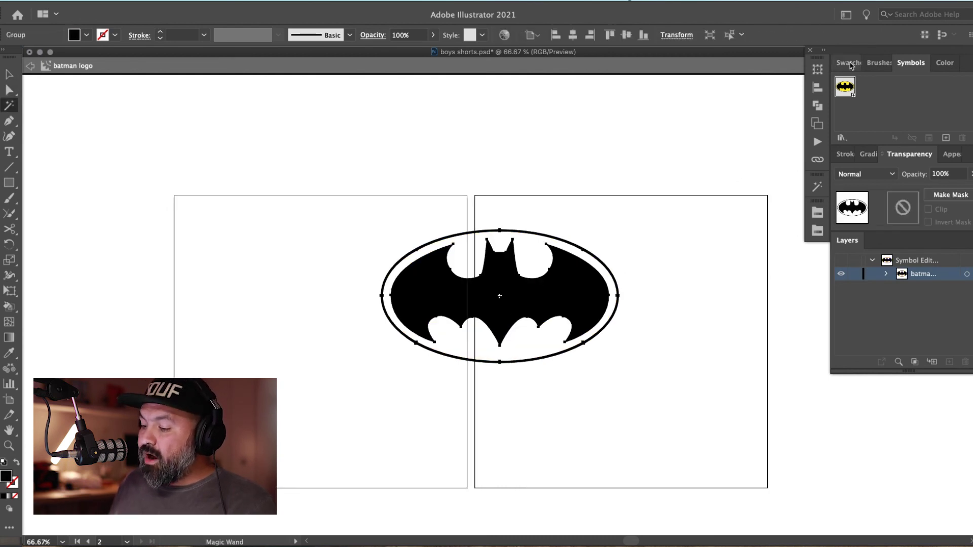
key(i)
click(745, 144)
key(super+shift+a)
key(v)
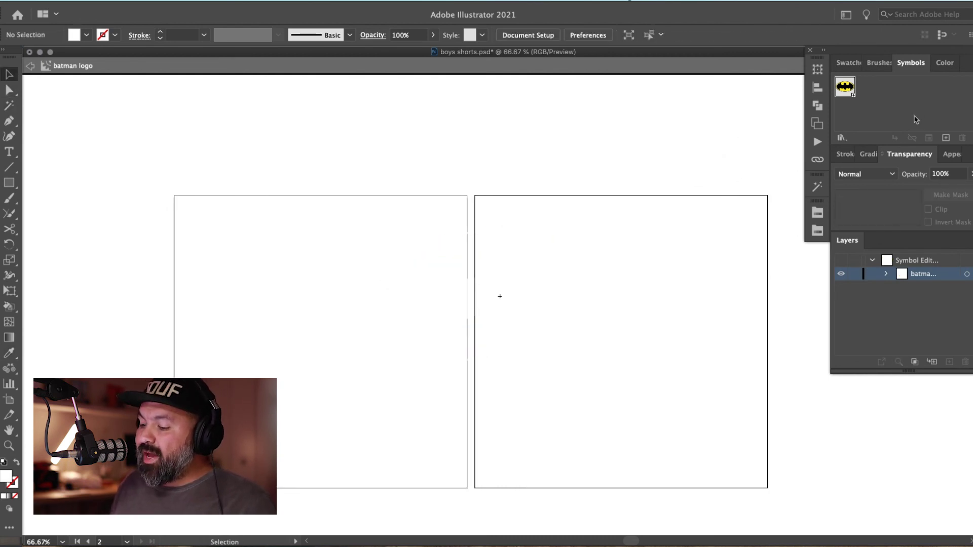
key(Escape)
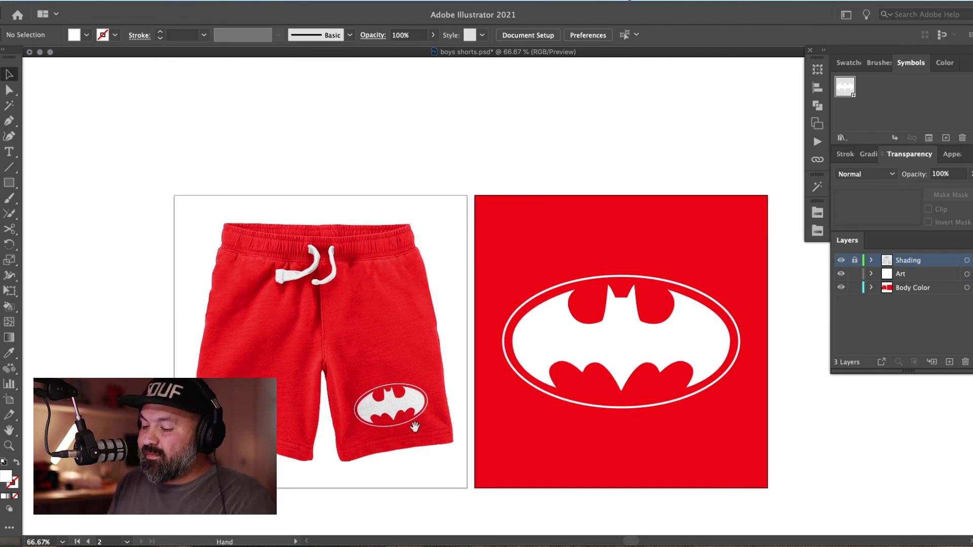
drag(476, 412, 504, 415)
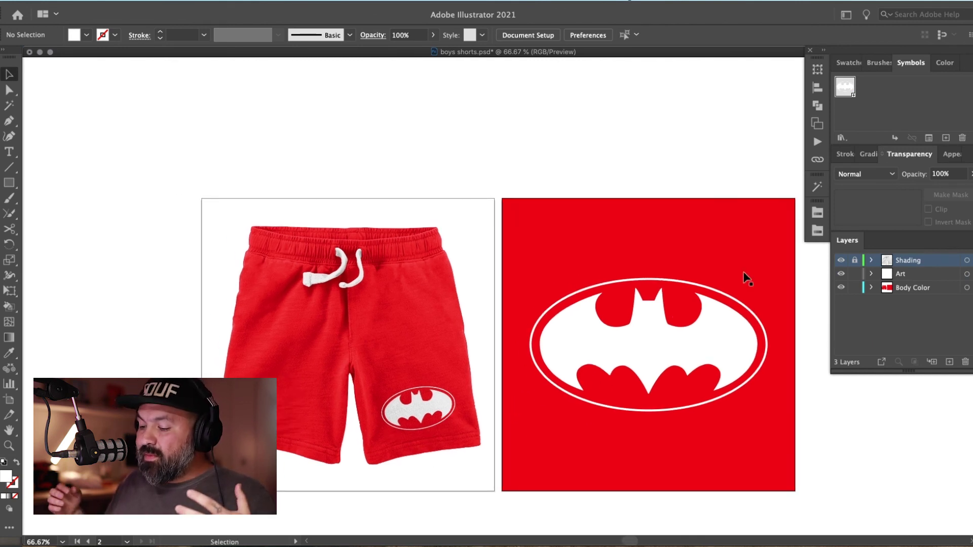
drag(747, 324, 719, 297)
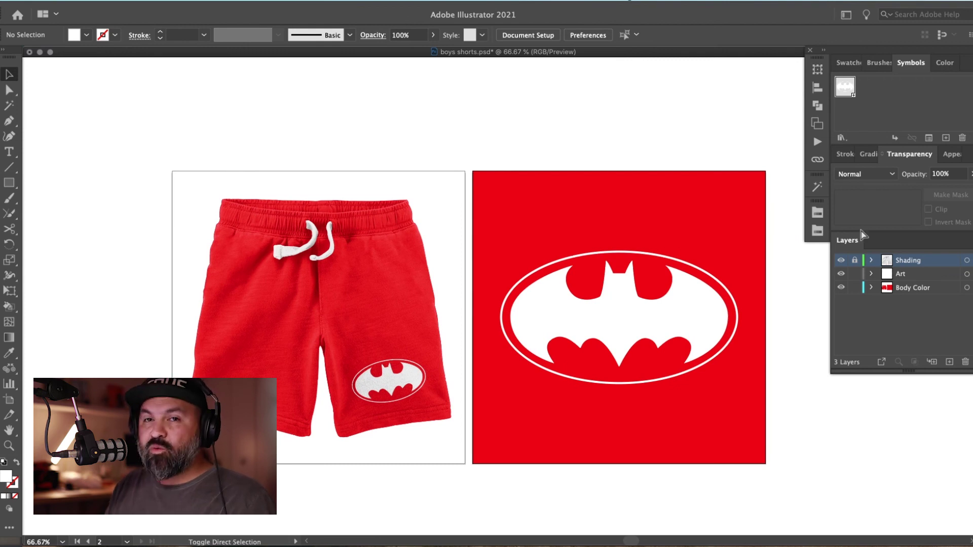
Save a copy of the document to the Desktop in Adobe Illustrator format under a name starting with "Boys"
key(super+shift+s)
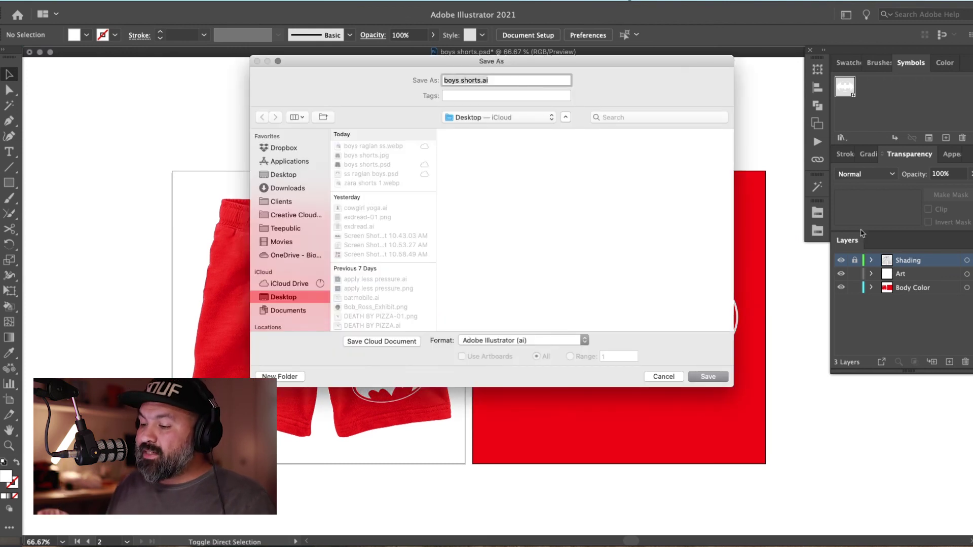
text(Boys)
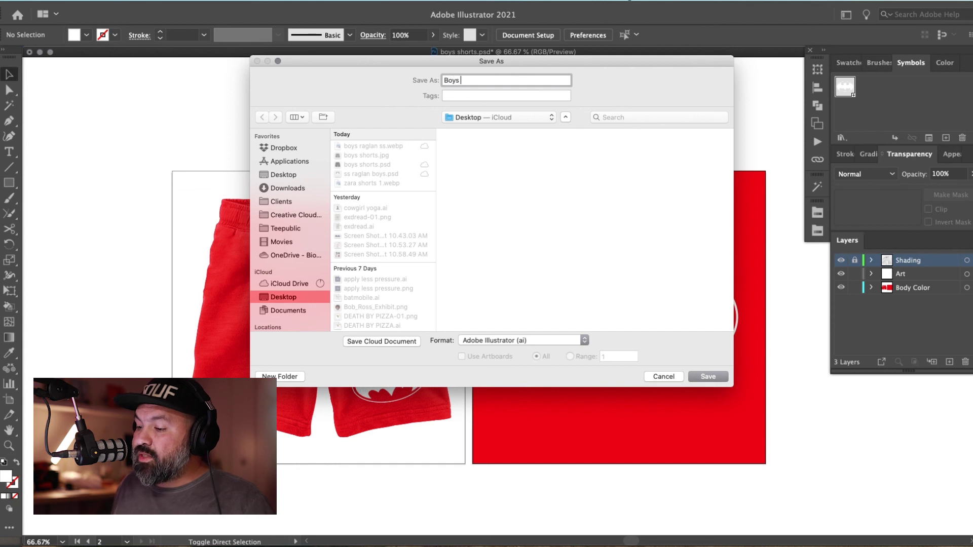